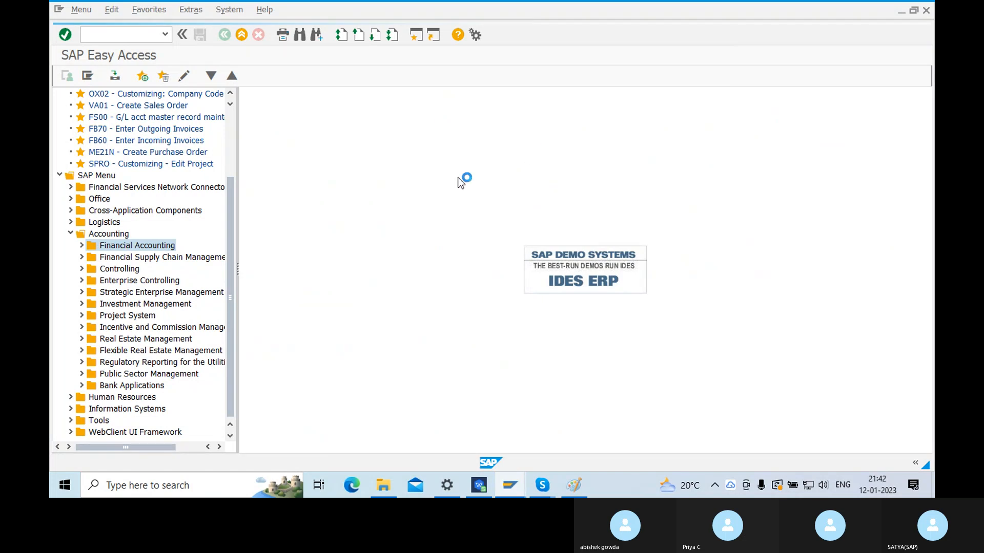
Step: Open the ECC connection from SAP Logon and log on to client 800 with the user ID and password
{"action": "mouse_move", "coordinate": [510, 484]}
{"action": "left_click", "coordinate": [474, 429]}
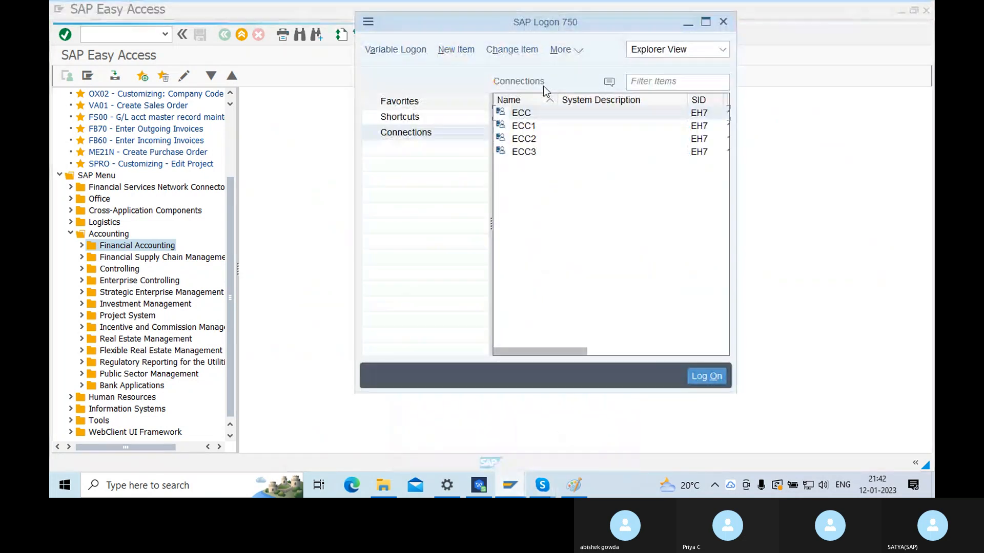
{"action": "double_click", "coordinate": [517, 114]}
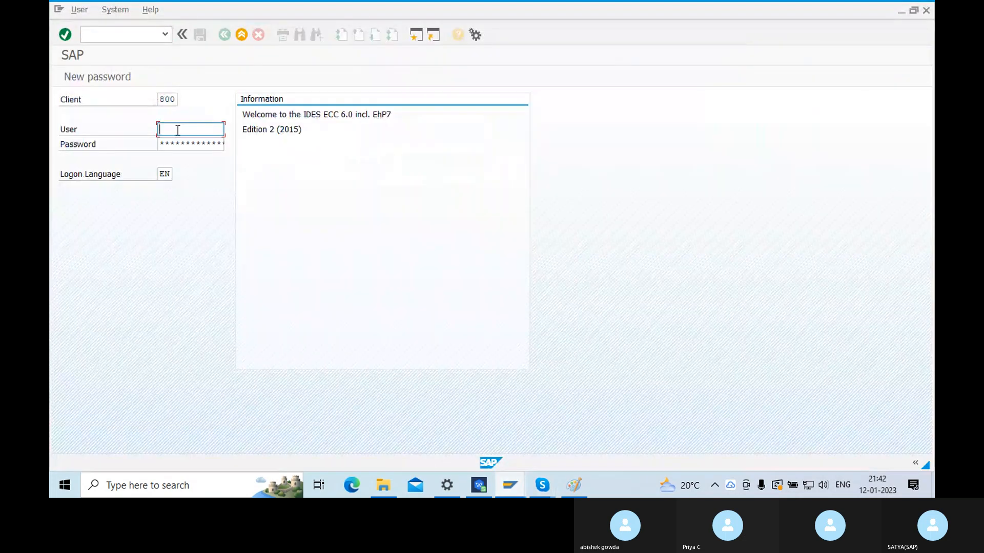
{"action": "left_click", "coordinate": [170, 127]}
{"action": "left_click", "coordinate": [174, 142]}
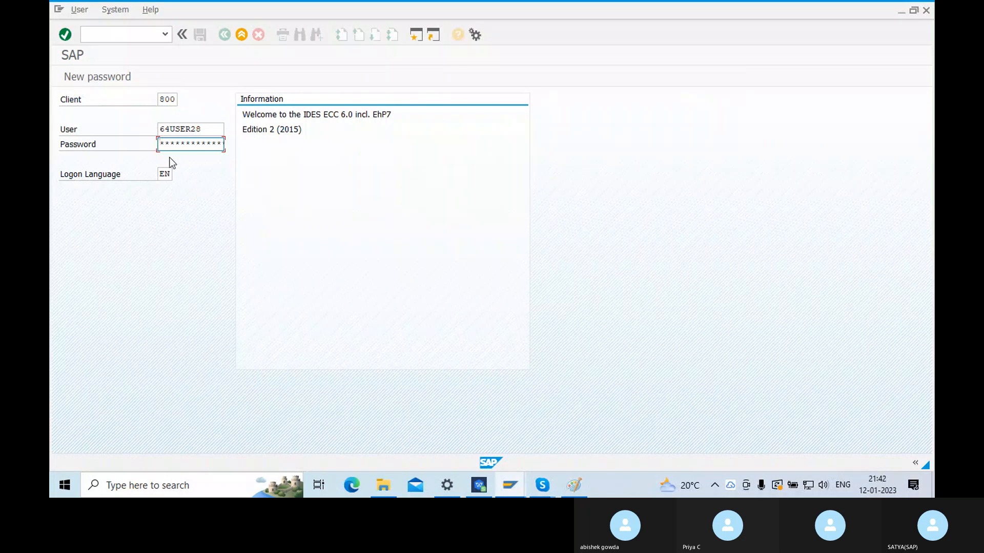
{"action": "key", "text": "Return"}
{"action": "key", "text": "Return"}
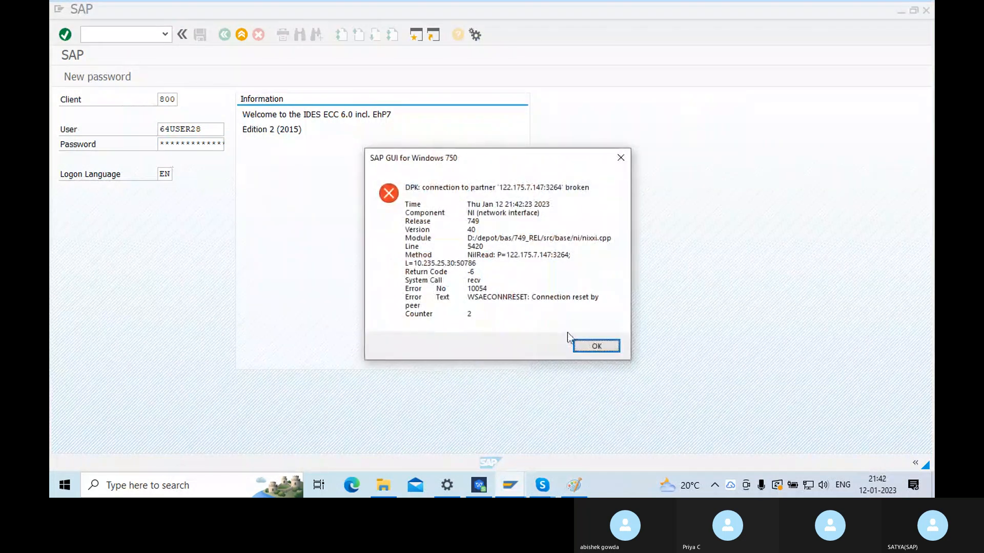
{"action": "left_click", "coordinate": [597, 345]}
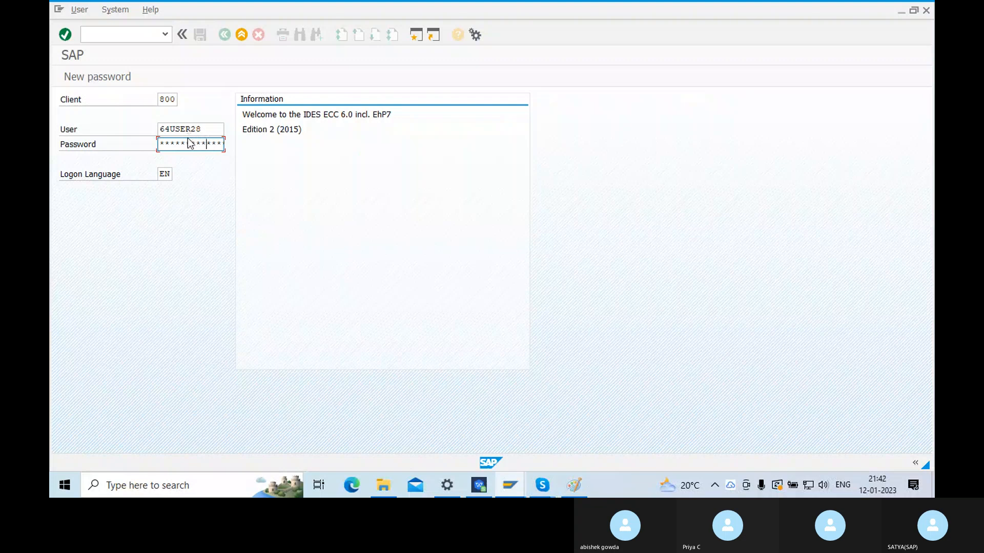
{"action": "key", "text": "Return"}
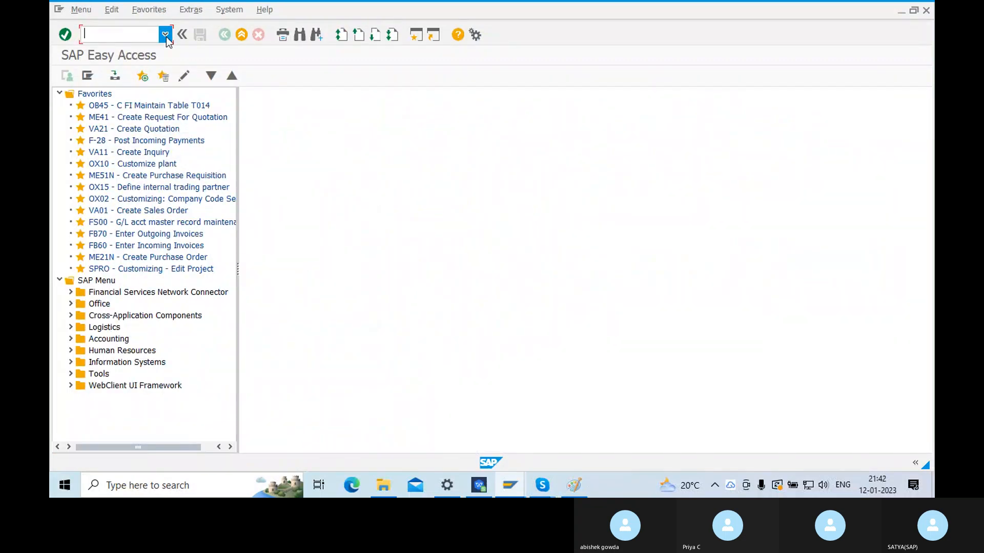
Step: Check the GL configuration notes in Paint, and start a new chart of accounts entry with transaction OB13 in SAP
{"action": "left_click", "coordinate": [574, 485]}
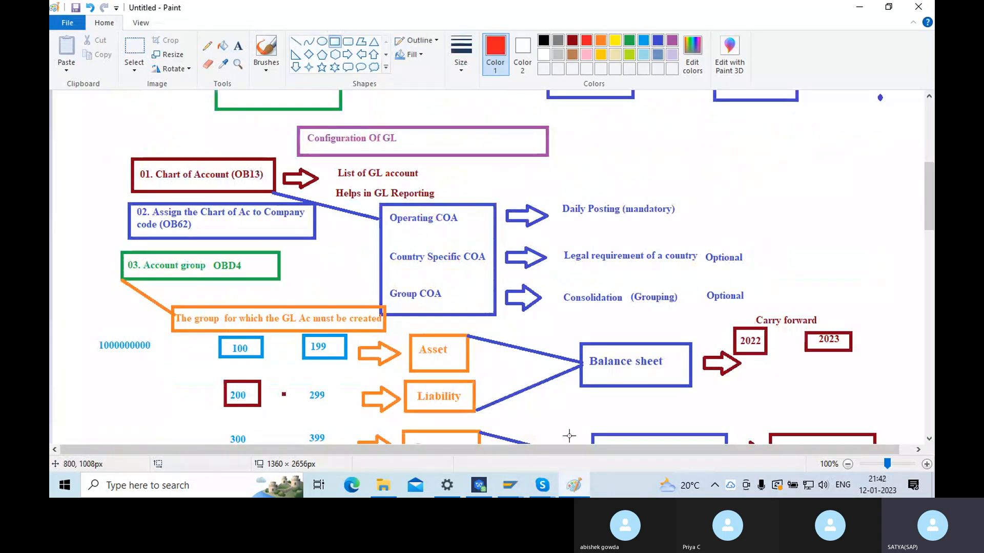
{"action": "left_click", "coordinate": [573, 485]}
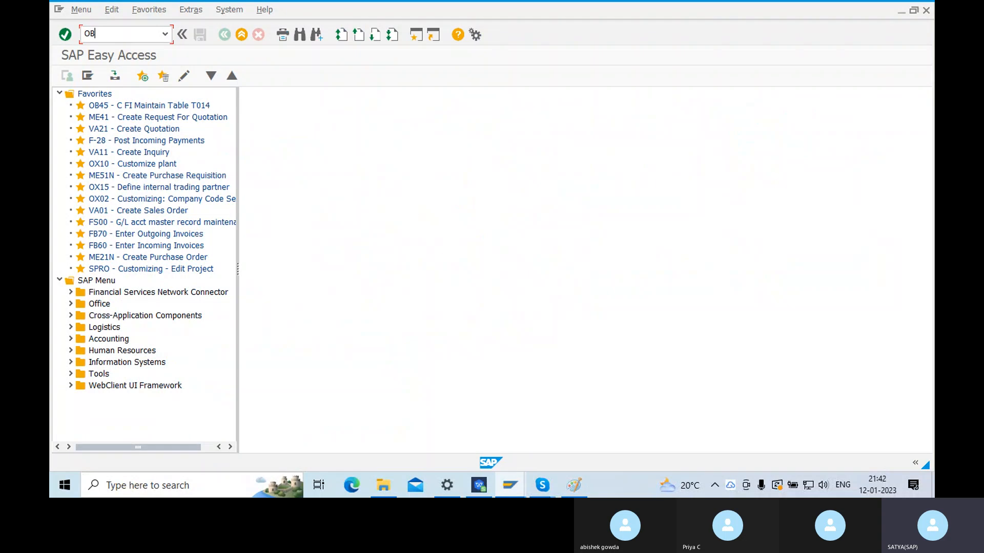
{"action": "type", "text": "13"}
{"action": "key", "text": "Return"}
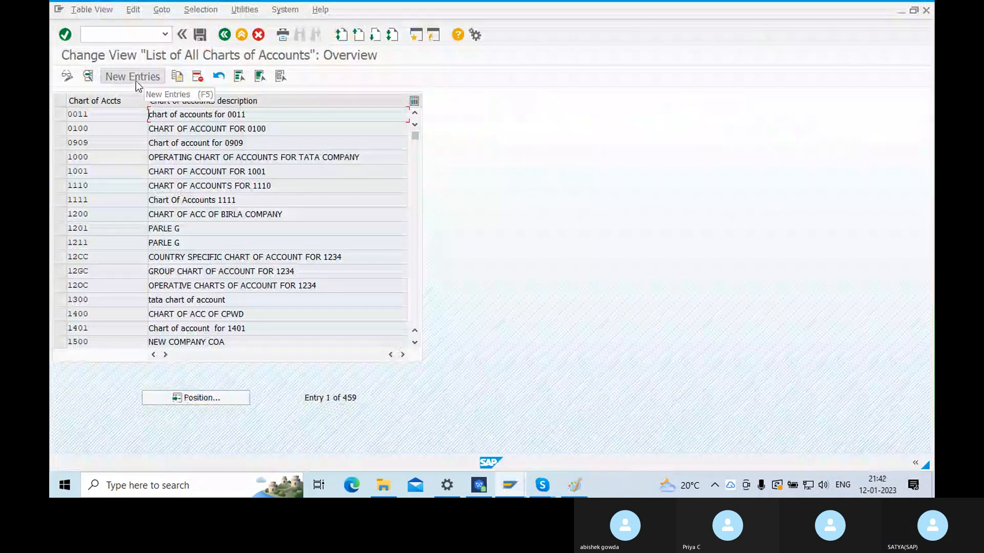
{"action": "left_click", "coordinate": [137, 80]}
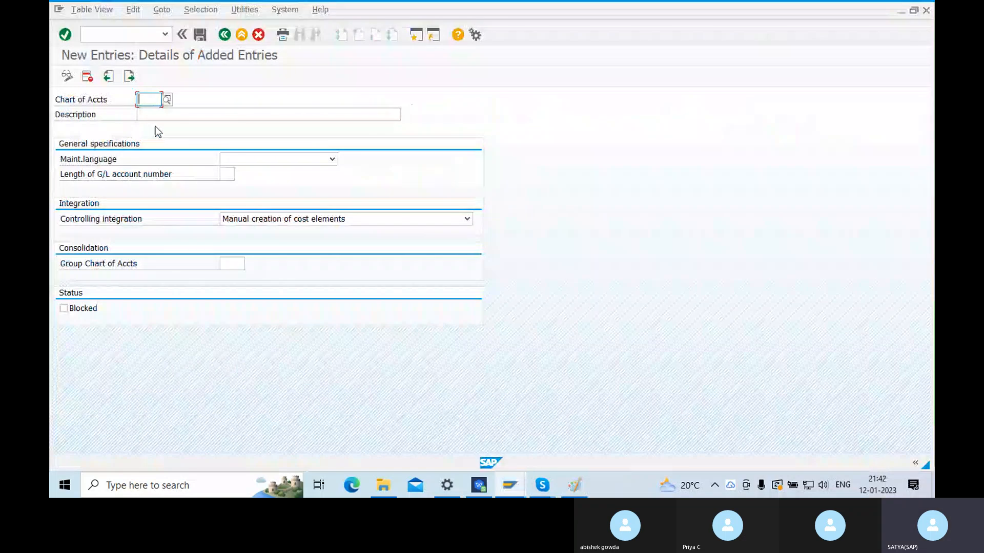
Step: Consult the chart of accounts types in the Paint notes, and enter SON1 as the new chart of accounts code in SAP
{"action": "left_click", "coordinate": [584, 487]}
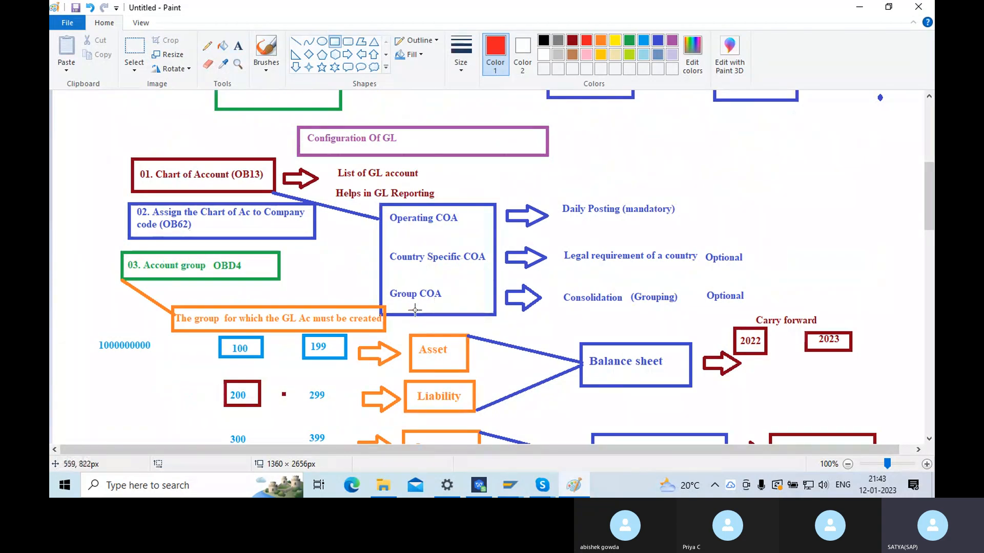
{"action": "key", "text": "alt+Tab"}
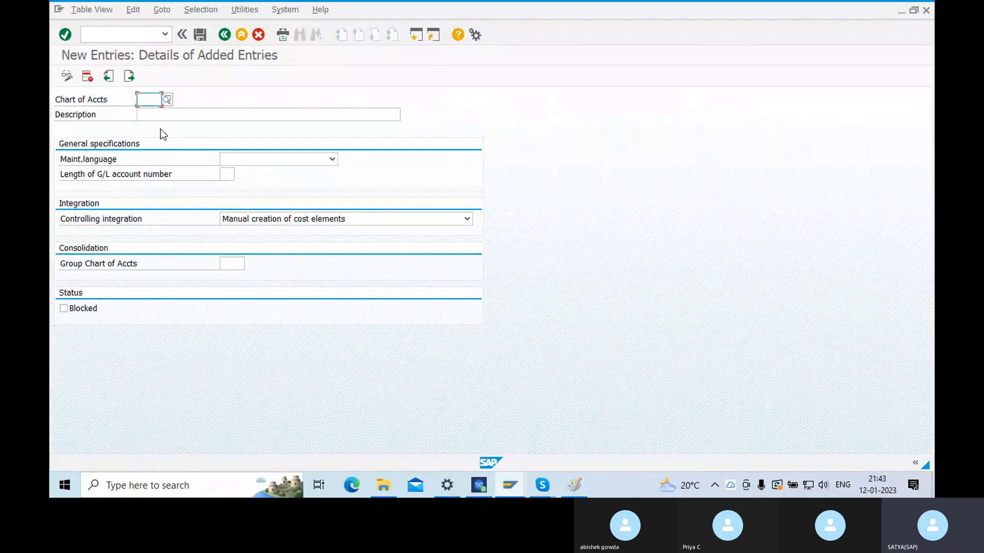
{"action": "type", "text": "SA"}
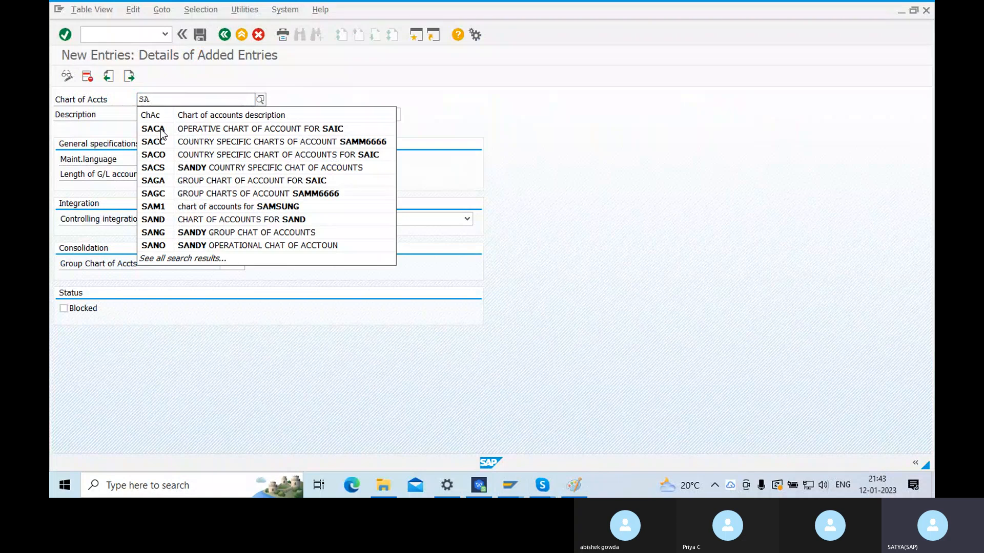
{"action": "key", "text": "BackSpace"}
{"action": "type", "text": "CN"}
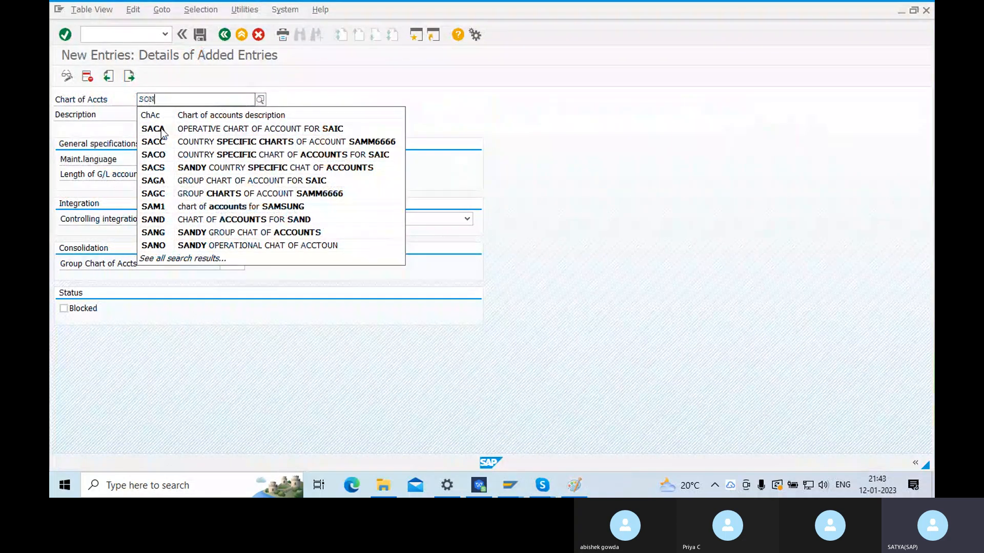
{"action": "type", "text": "1"}
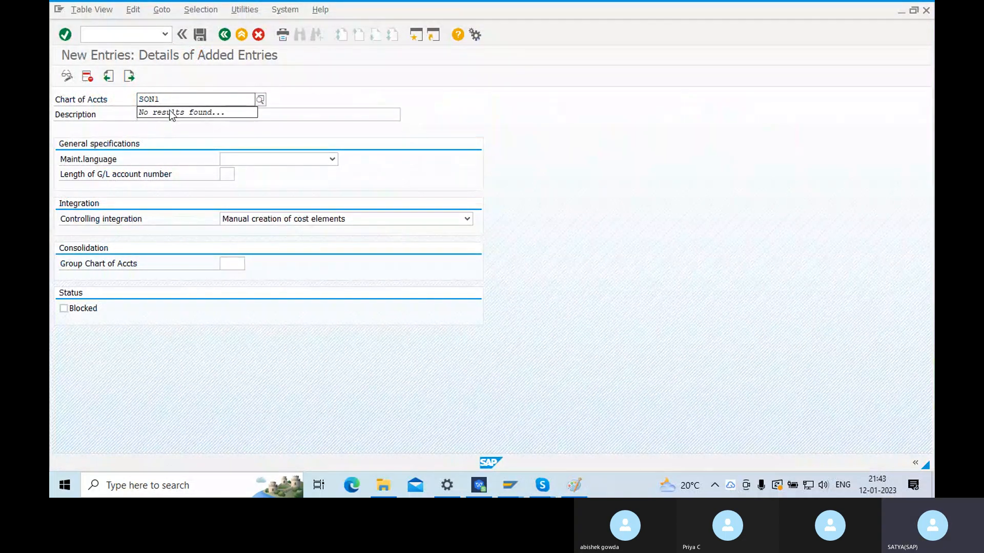
{"action": "double_click", "coordinate": [158, 100]}
{"action": "left_click", "coordinate": [339, 81]}
Step: Enter "Chart of Account for SONY Enterprise" as the description of chart of accounts SON1
{"action": "left_click", "coordinate": [139, 119]}
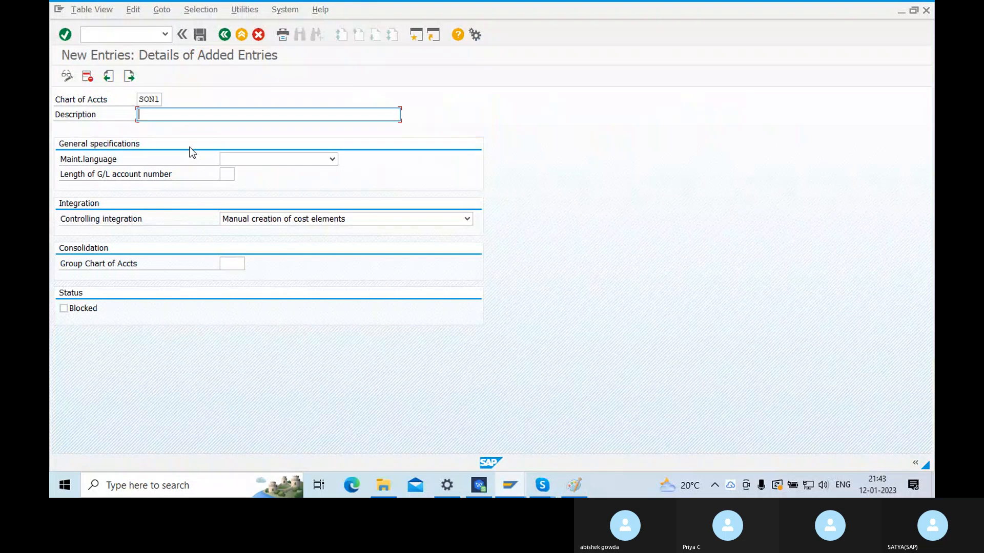
{"action": "type", "text": "Cha"}
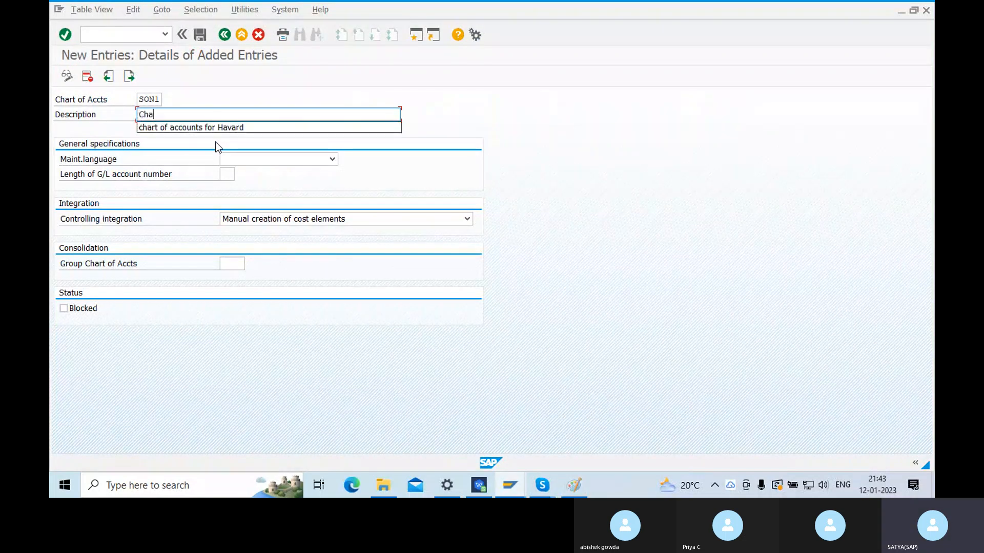
{"action": "type", "text": "rt of Account for S"}
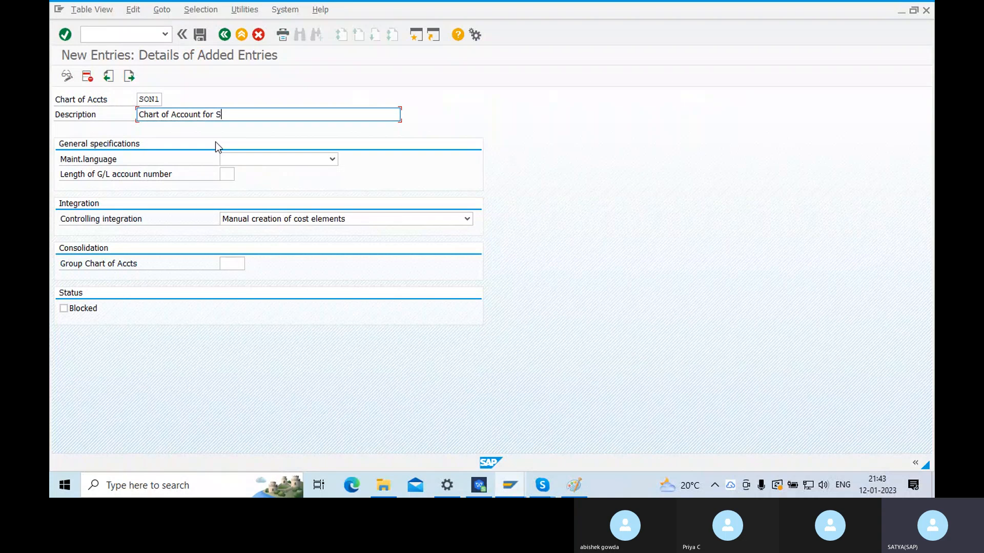
{"action": "type", "text": "ONY Enterprise"}
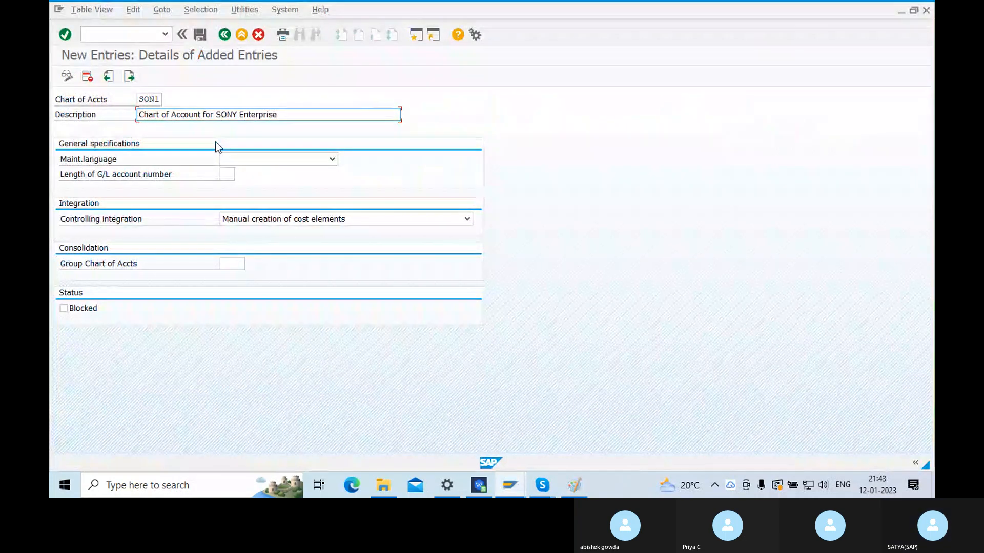
Step: Set the maintenance language to English and the length of the G/L account number to 10
{"action": "left_click", "coordinate": [235, 159]}
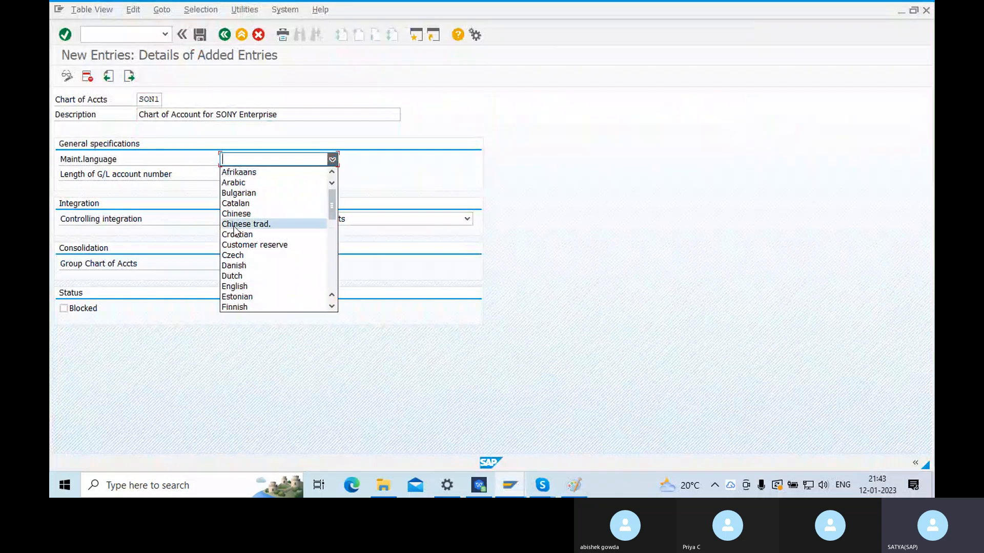
{"action": "left_click", "coordinate": [250, 286]}
{"action": "left_click", "coordinate": [229, 174]}
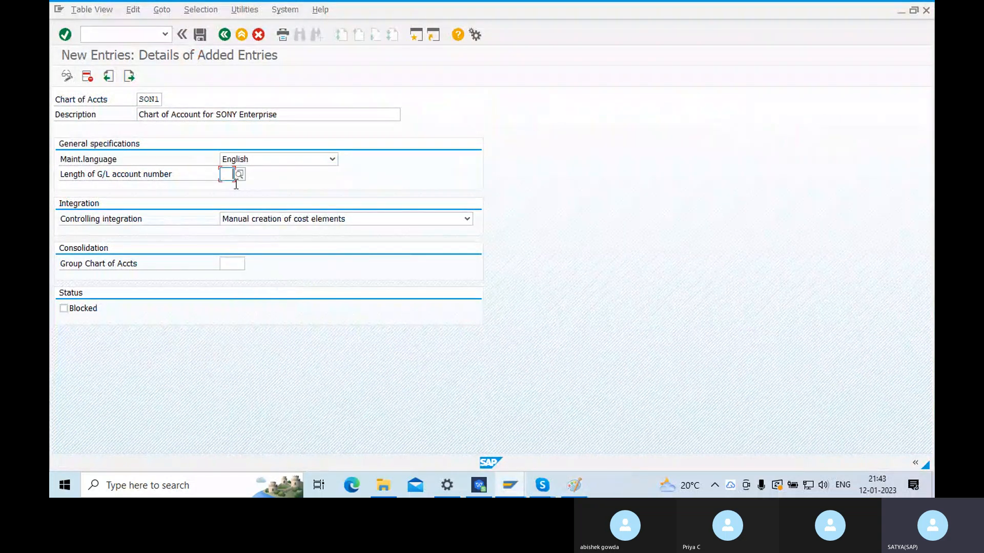
{"action": "type", "text": "10"}
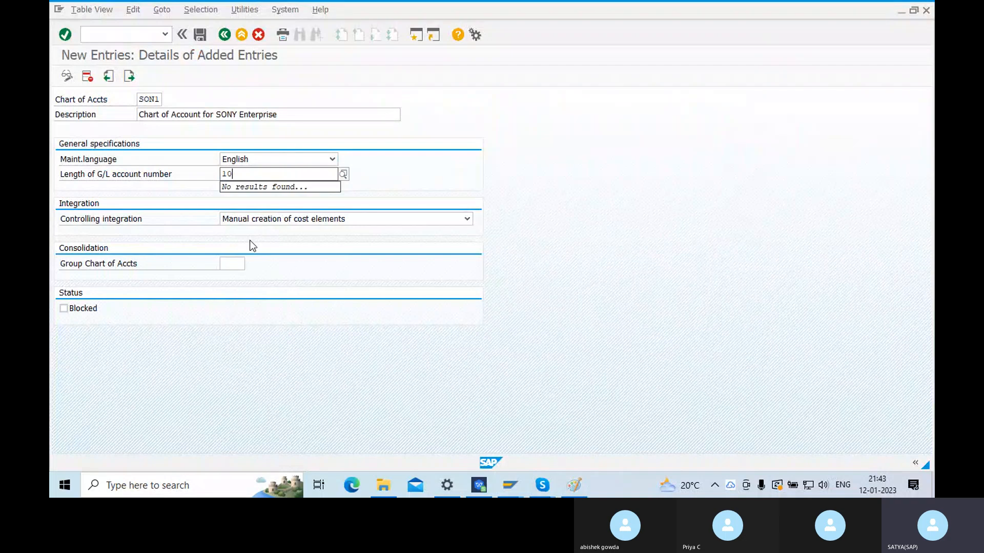
{"action": "double_click", "coordinate": [229, 174]}
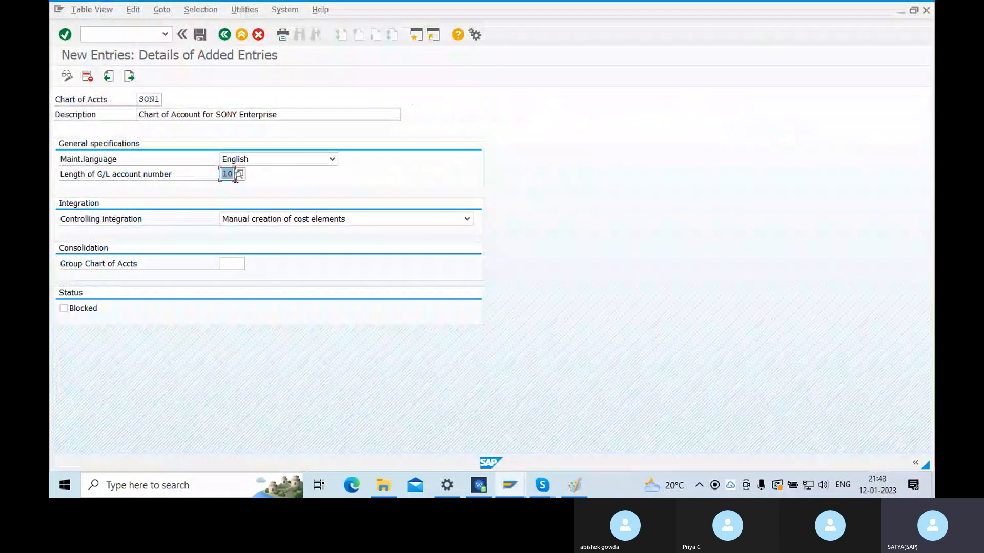
{"action": "type", "text": "3"}
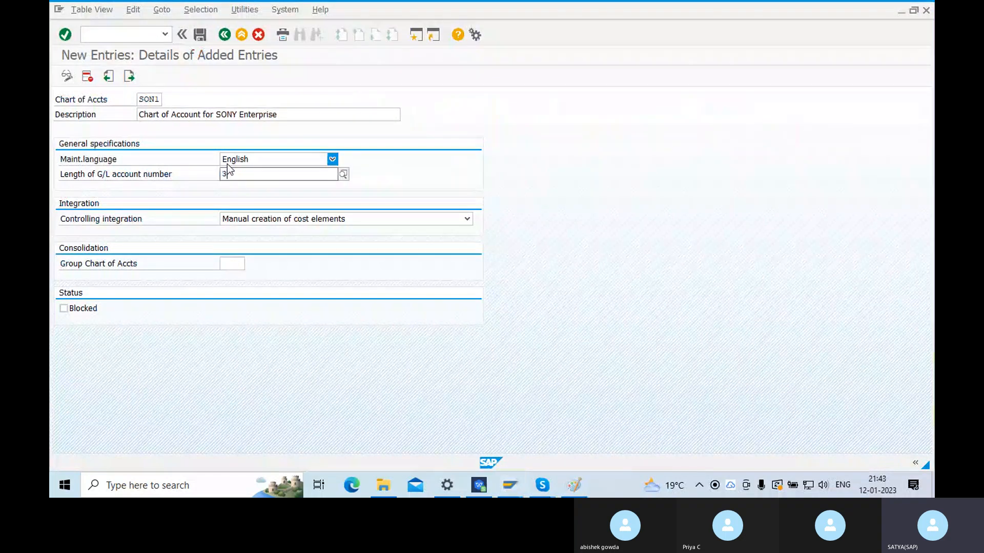
{"action": "key", "text": "BackSpace"}
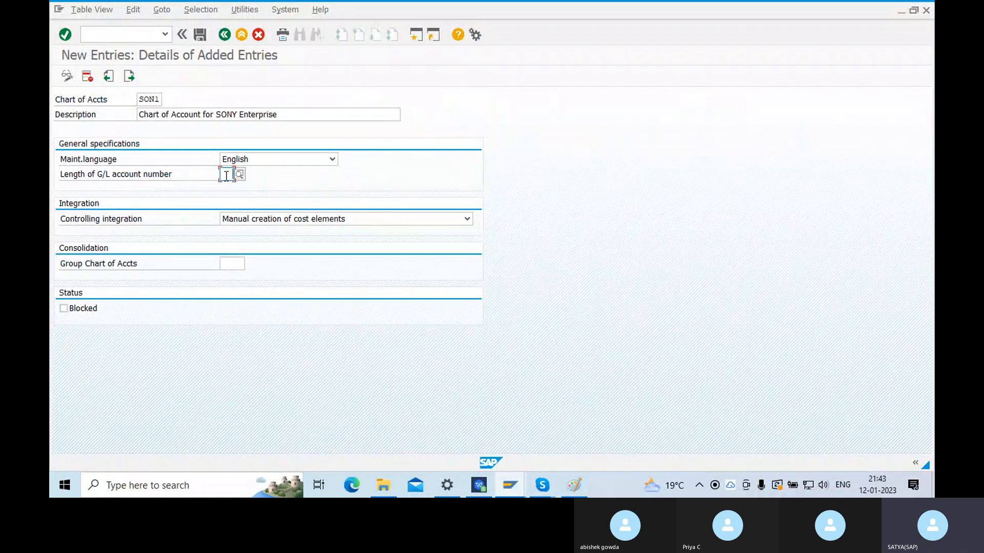
{"action": "type", "text": "10"}
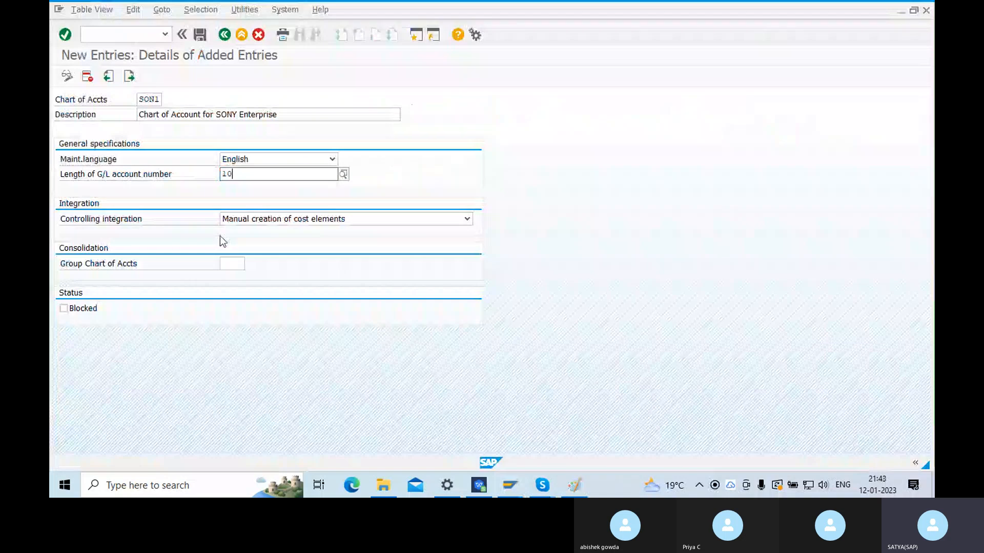
{"action": "left_click", "coordinate": [442, 172]}
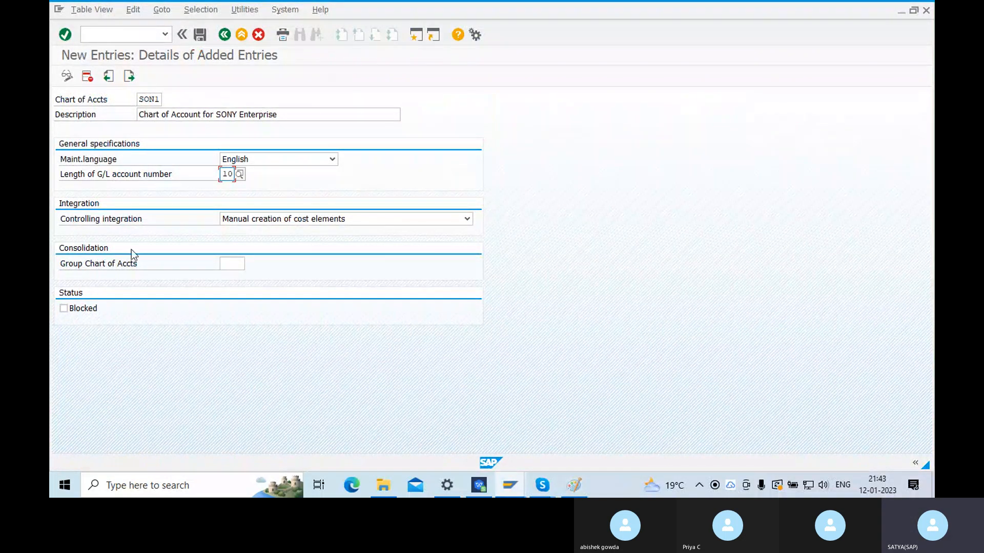
Step: Save the SON1 entry under the "Sony Enterprise Config" customizing request and return to the SAP Easy Access screen
{"action": "left_click", "coordinate": [231, 265]}
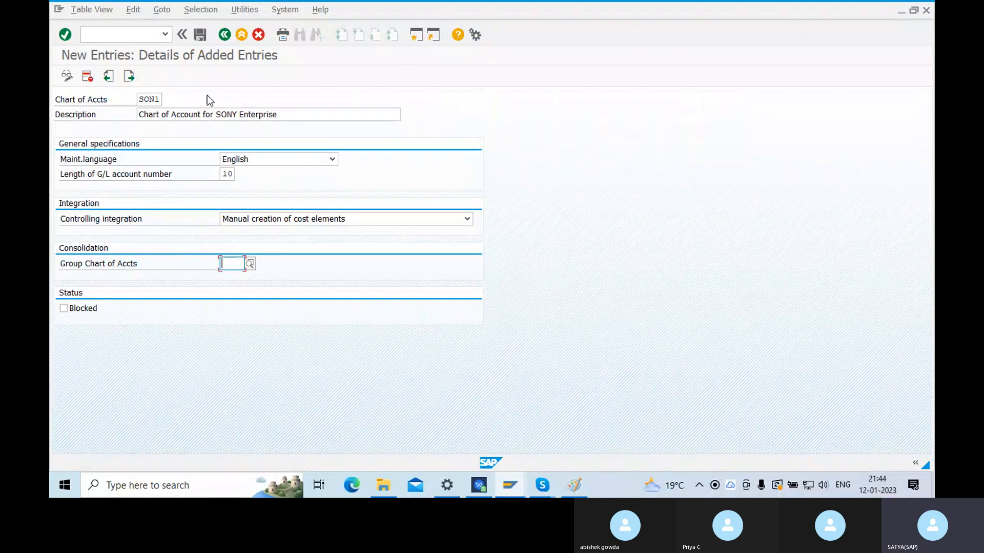
{"action": "left_click", "coordinate": [200, 35]}
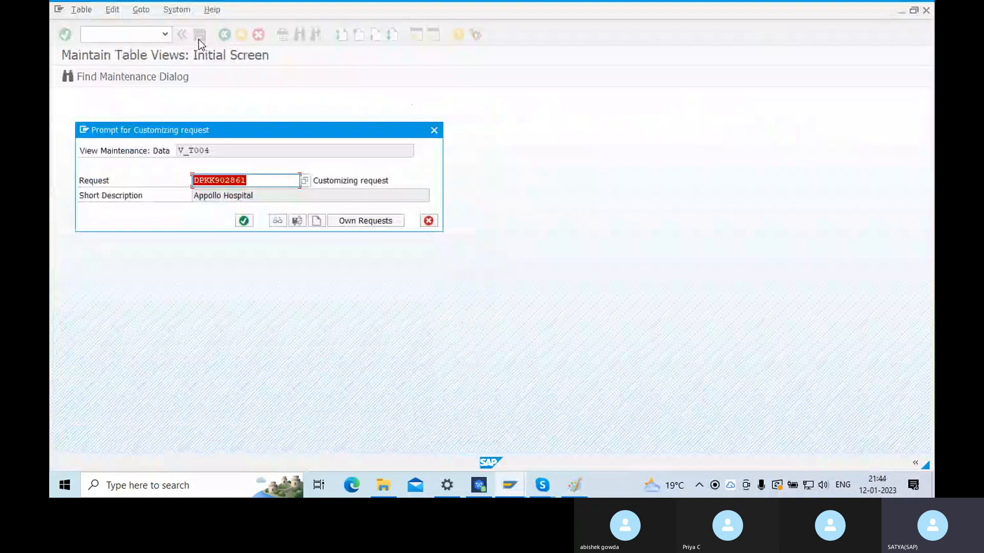
{"action": "left_click", "coordinate": [357, 222]}
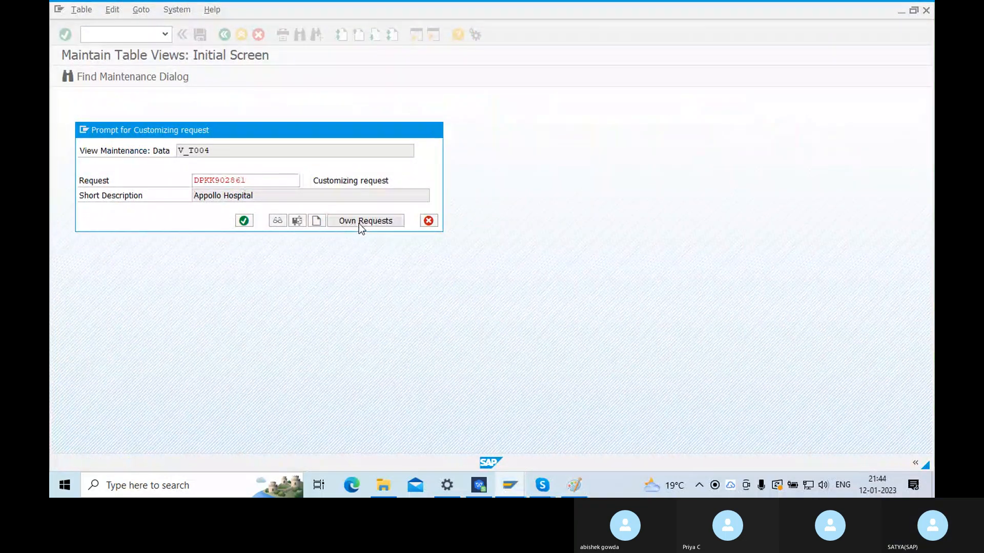
{"action": "left_click_drag", "start_coordinate": [420, 112], "coordinate": [472, 35]}
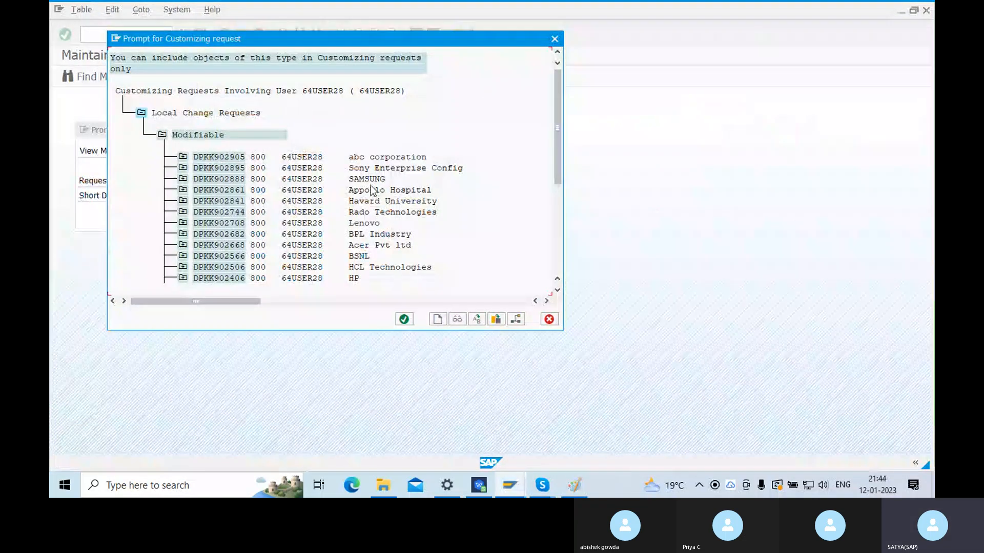
{"action": "left_click", "coordinate": [366, 168]}
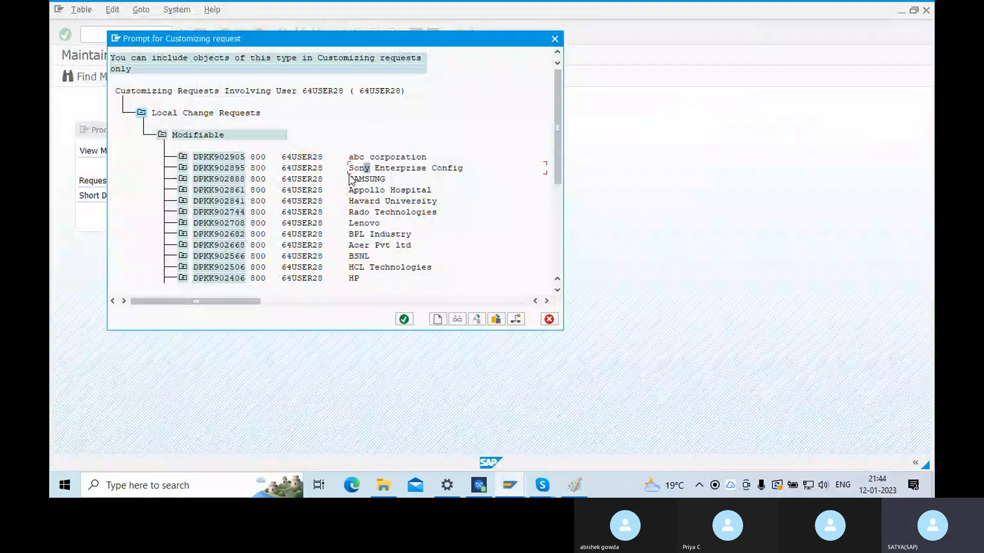
{"action": "double_click", "coordinate": [296, 173]}
{"action": "key", "text": "Return"}
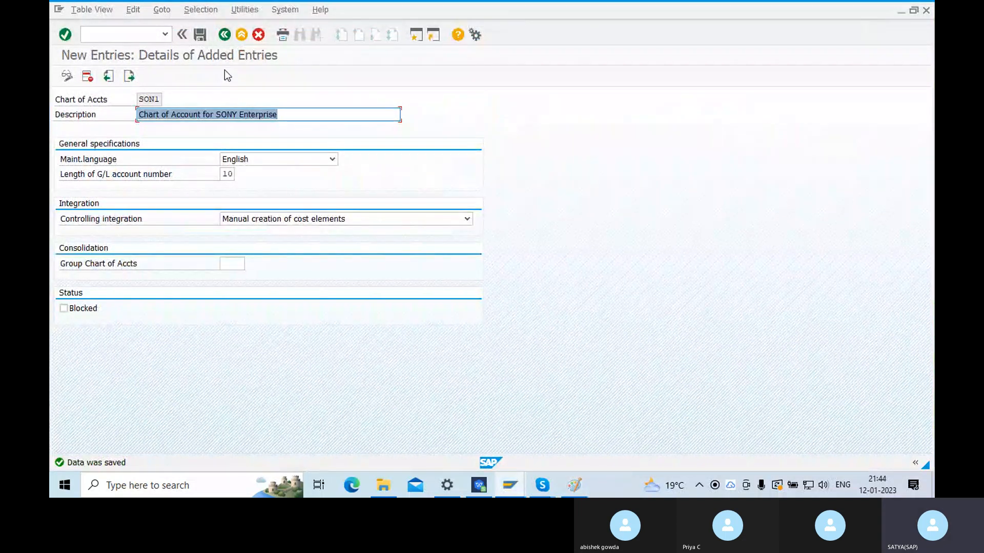
{"action": "left_click", "coordinate": [226, 35]}
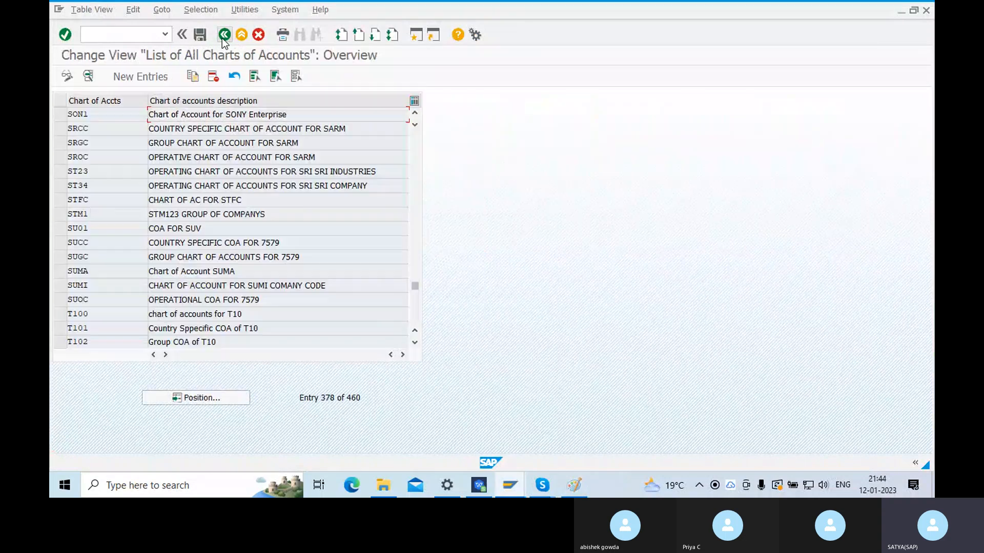
{"action": "left_click", "coordinate": [222, 38]}
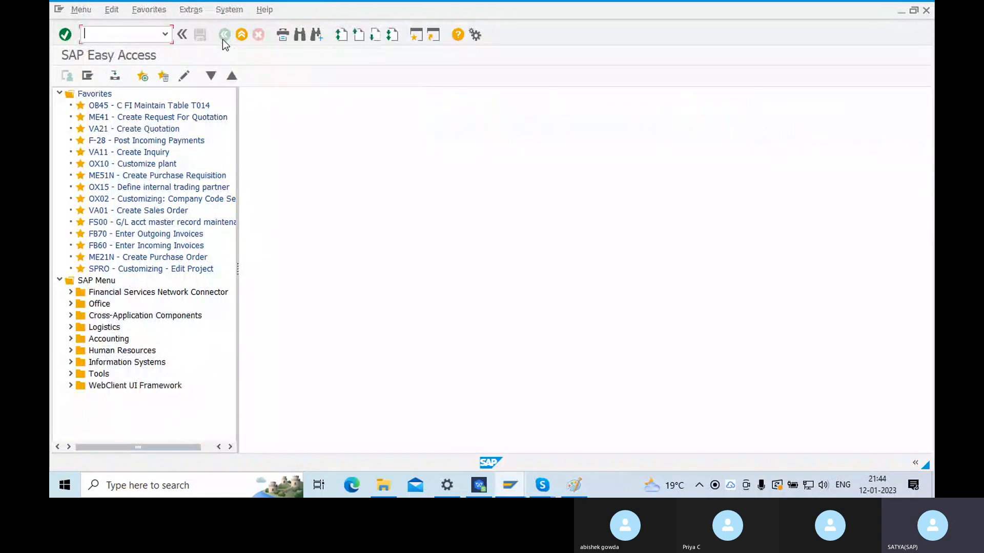
Step: Check the Paint notes for the chart of accounts assignment transaction and open OB62 in SAP
{"action": "left_click", "coordinate": [574, 485]}
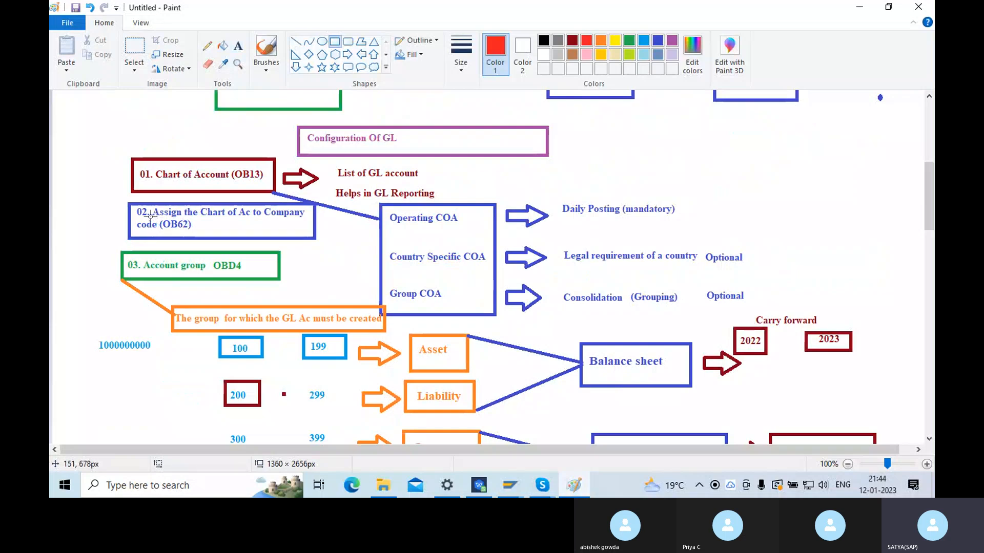
{"action": "left_click", "coordinate": [511, 485]}
{"action": "left_click", "coordinate": [564, 417]}
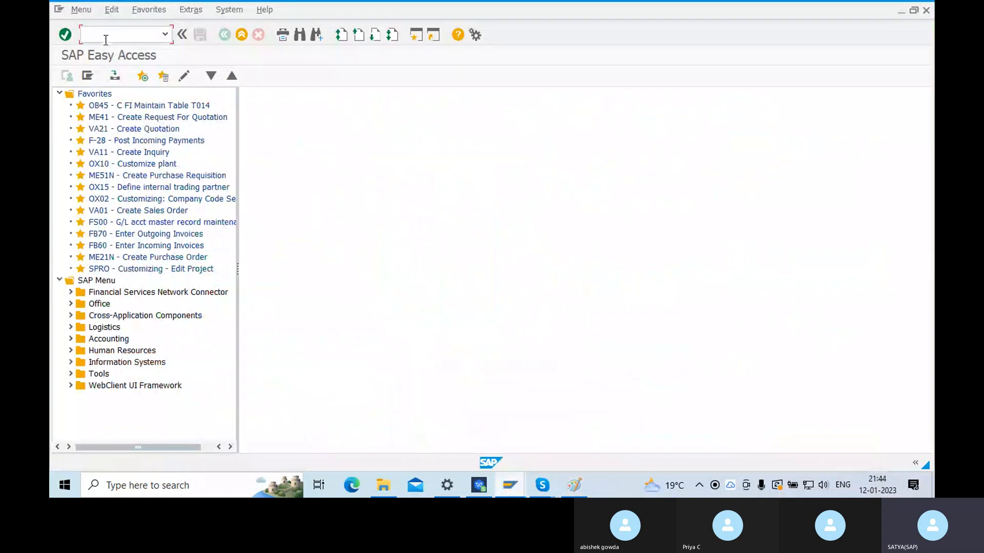
{"action": "type", "text": "OB62"}
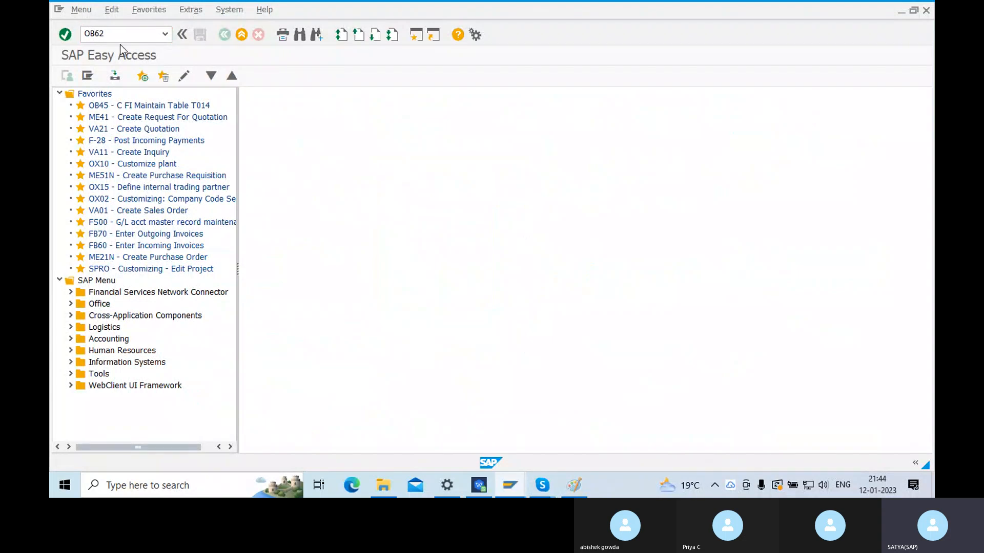
{"action": "key", "text": "Return"}
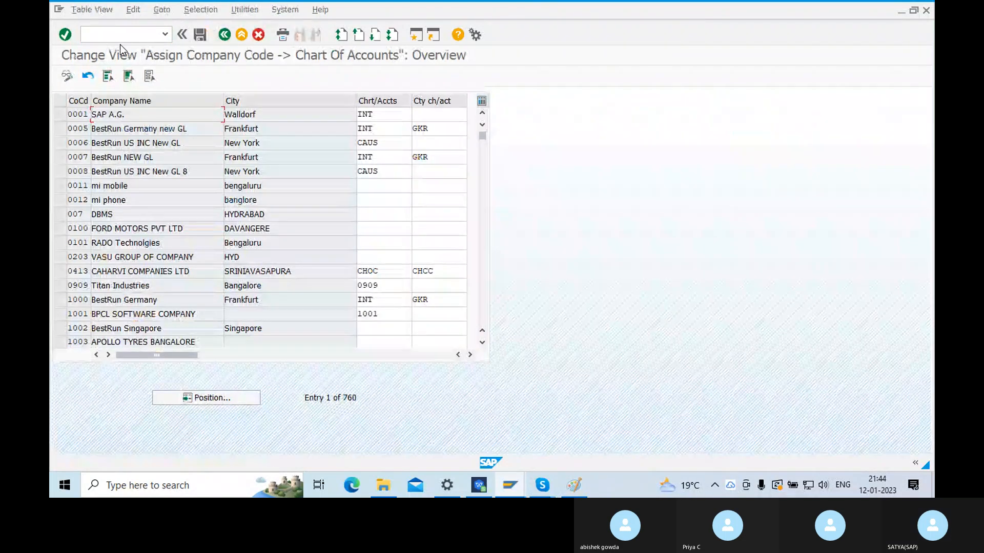
Step: Position the company code assignment list at company code SON1
{"action": "left_click", "coordinate": [217, 401]}
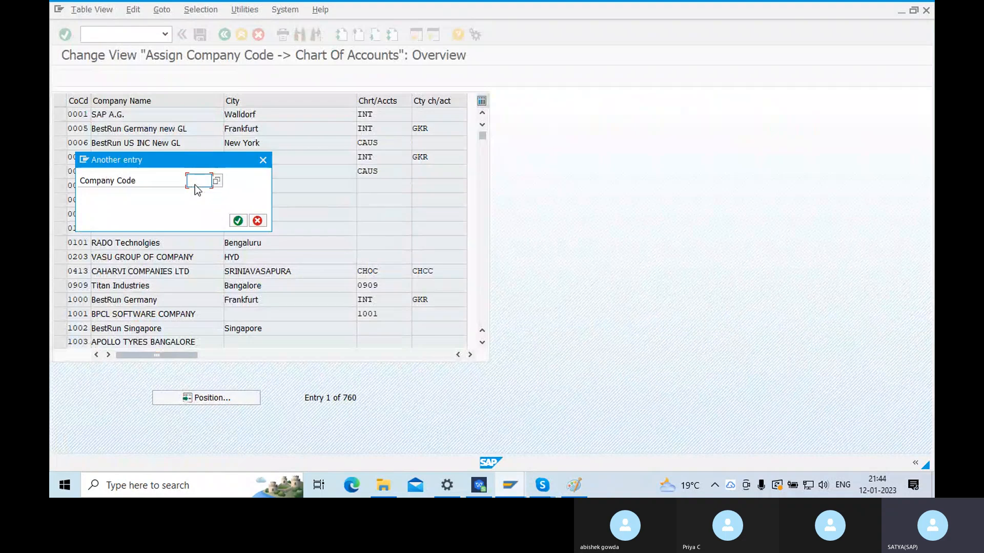
{"action": "type", "text": "A"}
{"action": "key", "text": "BackSpace"}
{"action": "type", "text": "SON"}
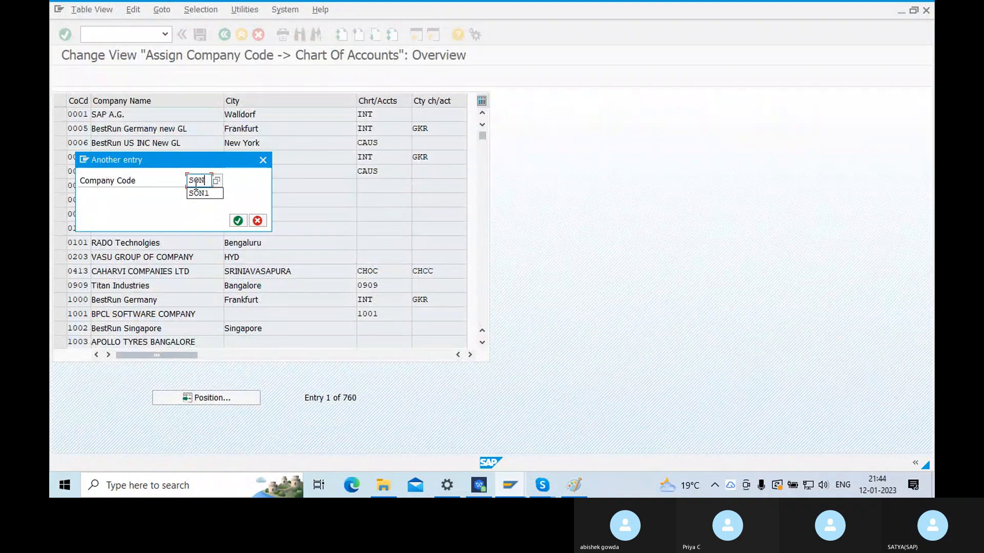
{"action": "type", "text": "1"}
{"action": "key", "text": "Return"}
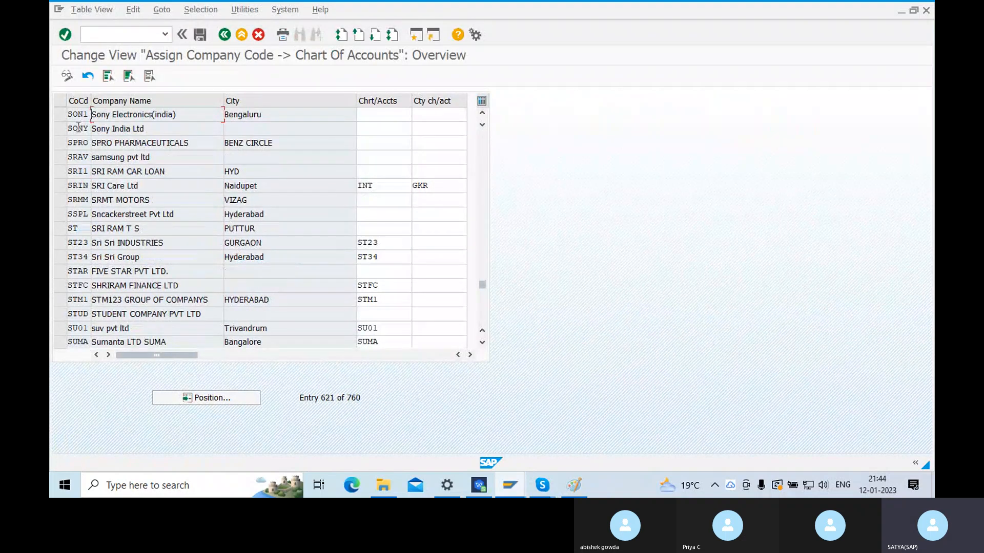
Step: Assign chart of accounts SON1 to company code SON1, leaving the country chart of accounts empty
{"action": "left_click", "coordinate": [60, 113]}
{"action": "left_click_drag", "start_coordinate": [123, 114], "coordinate": [259, 120]}
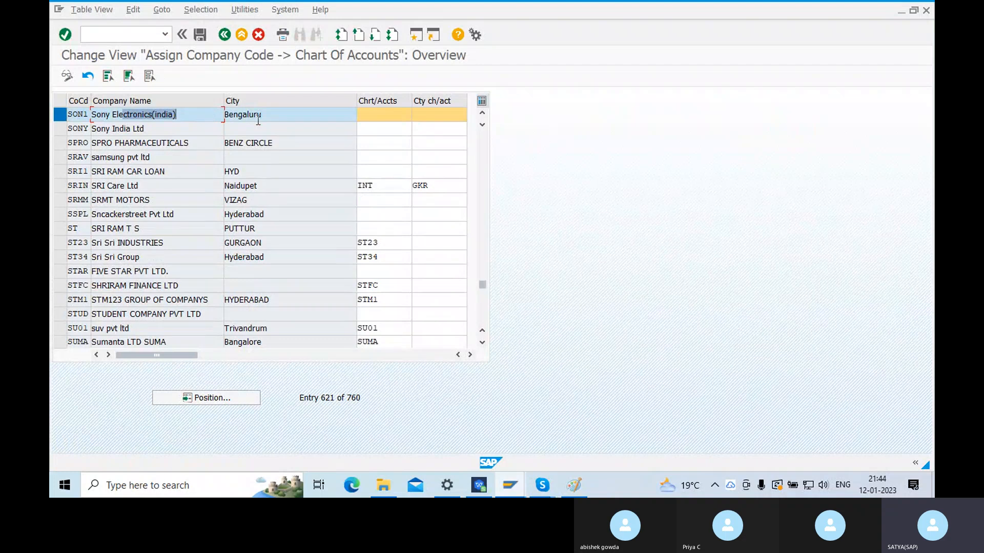
{"action": "double_click", "coordinate": [258, 119]}
{"action": "left_click", "coordinate": [373, 112]}
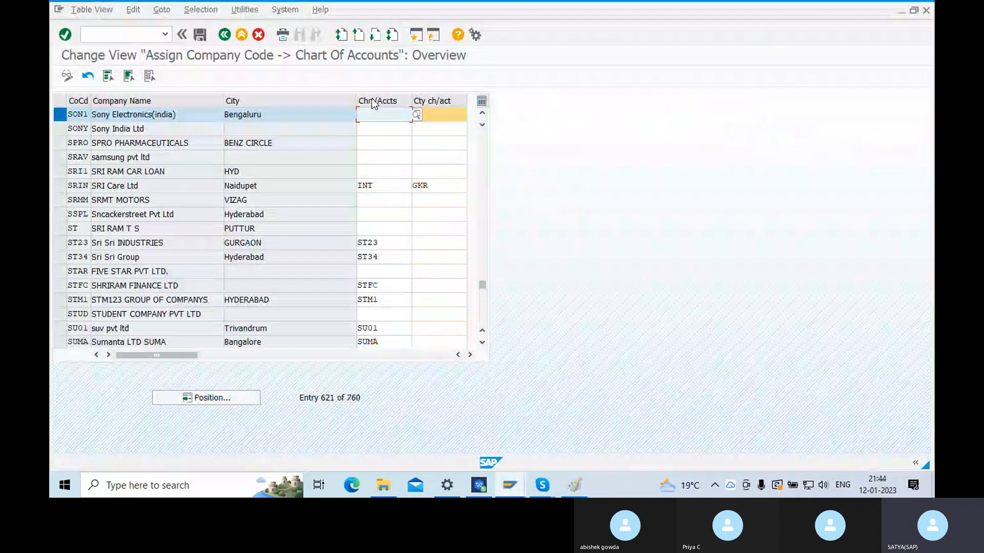
{"action": "type", "text": "SON1"}
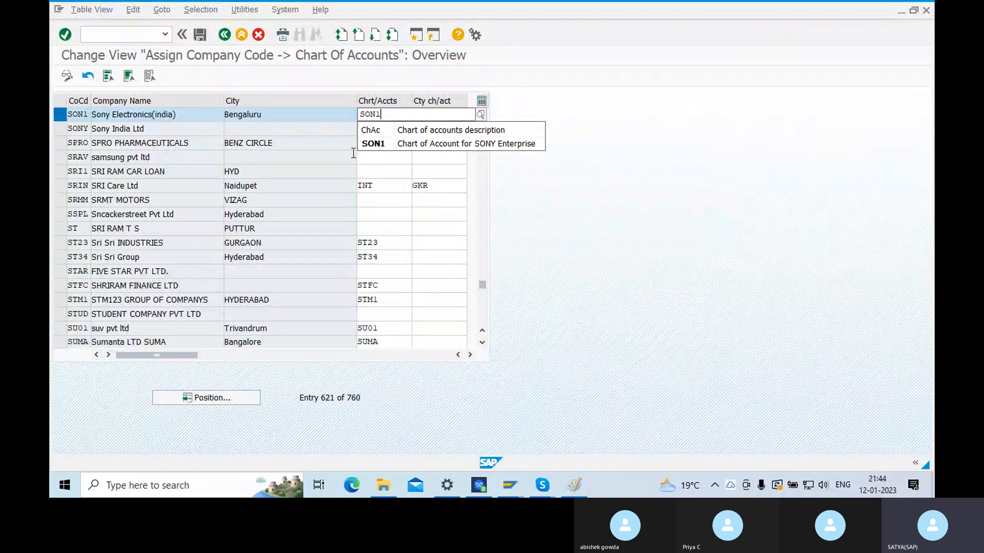
{"action": "left_click", "coordinate": [383, 142]}
{"action": "left_click", "coordinate": [438, 113]}
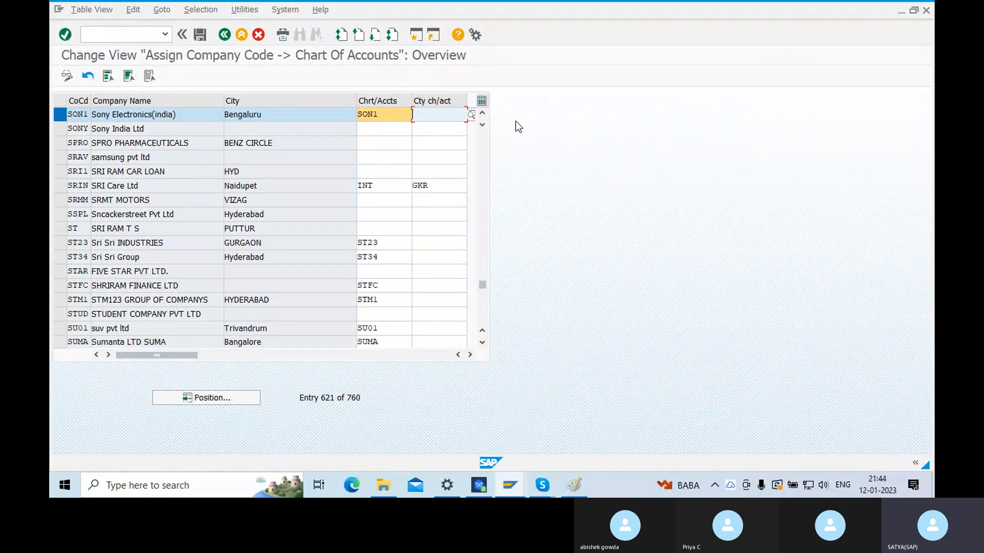
Step: Save the chart of accounts assignment and return to the SAP Easy Access screen
{"action": "left_click", "coordinate": [199, 34]}
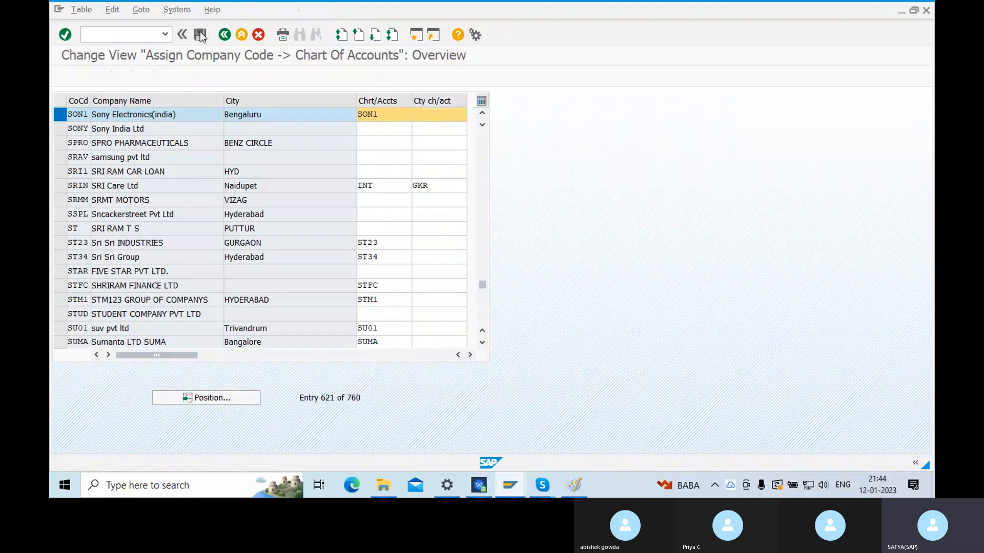
{"action": "left_click", "coordinate": [244, 221]}
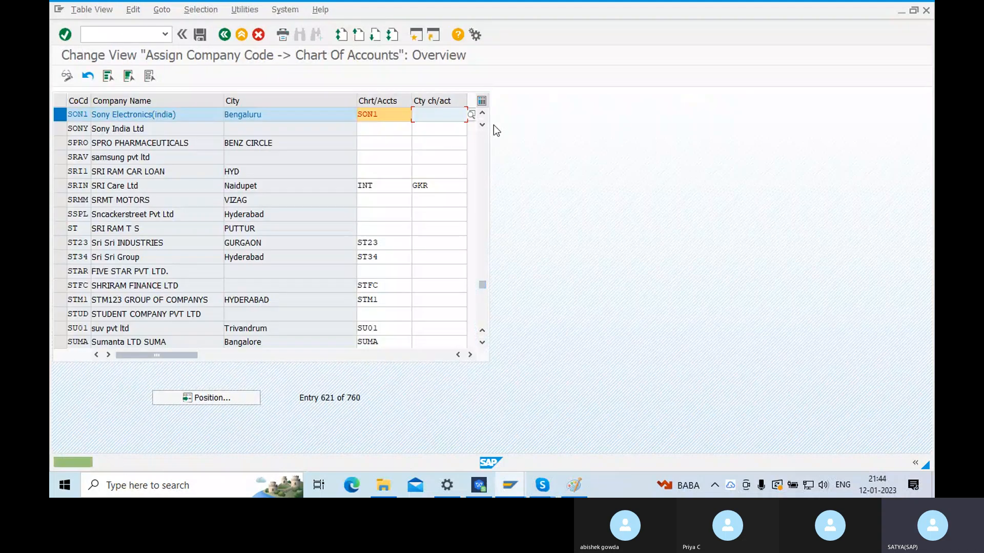
{"action": "left_click", "coordinate": [923, 110]}
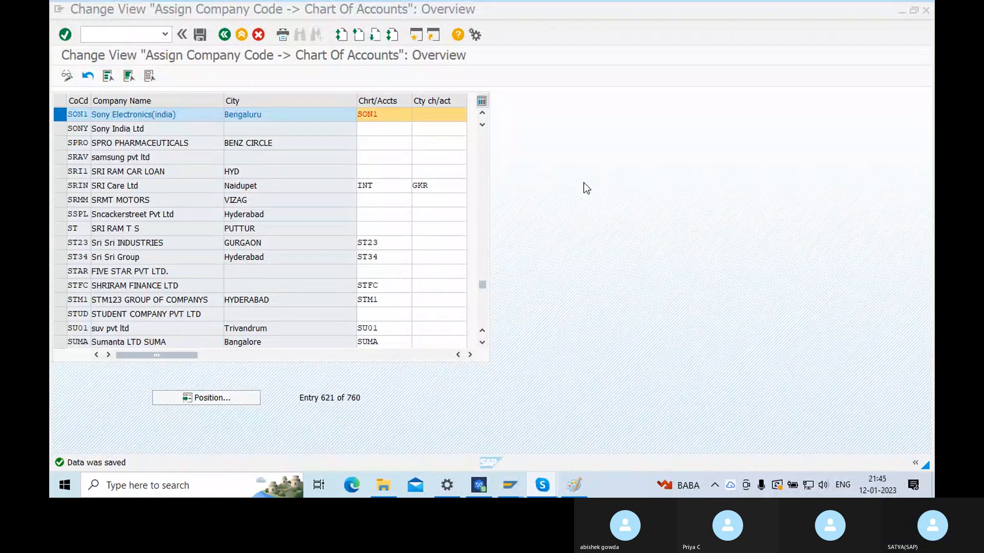
{"action": "left_click", "coordinate": [242, 34]}
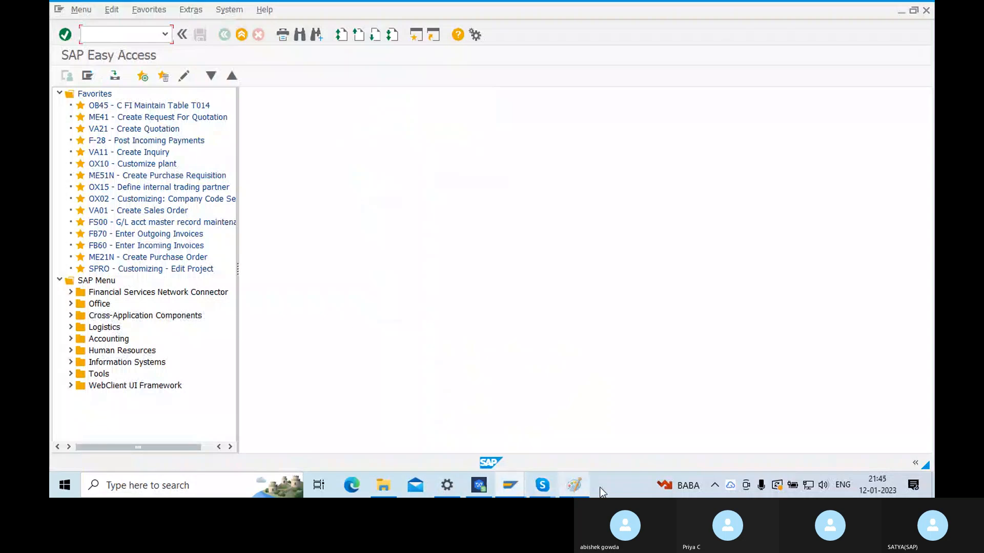
Step: Review the account group section of the Paint notes and open transaction OBD4 in SAP
{"action": "left_click", "coordinate": [574, 485]}
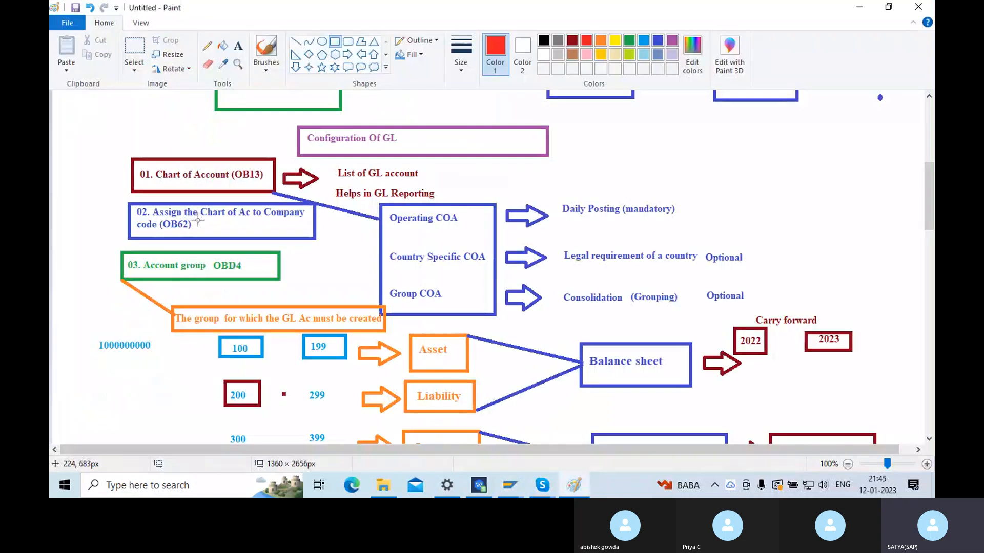
{"action": "scroll", "coordinate": [207, 261], "scroll_direction": "down", "scroll_amount": 3}
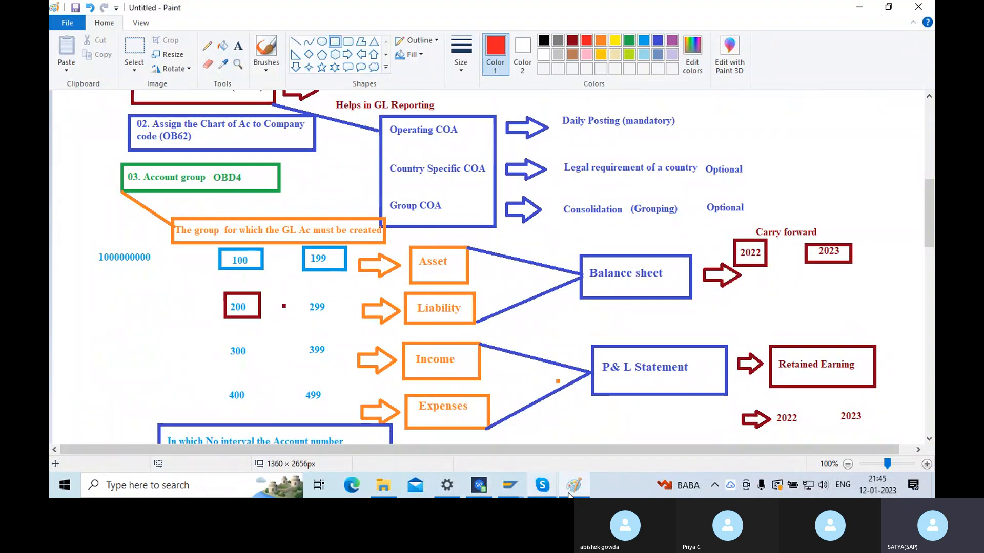
{"action": "left_click", "coordinate": [511, 484]}
{"action": "left_click", "coordinate": [588, 451]}
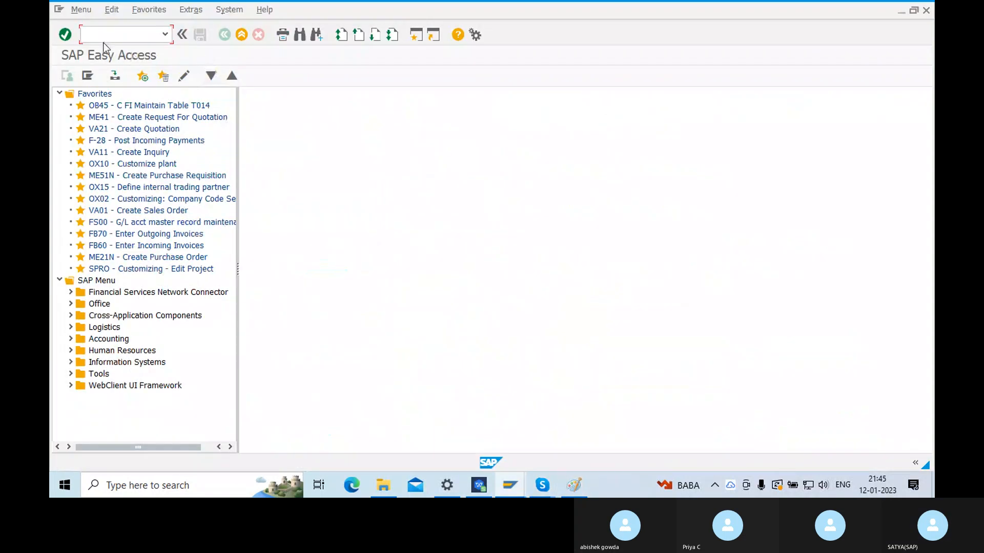
{"action": "type", "text": "OBD4"}
{"action": "key", "text": "Return"}
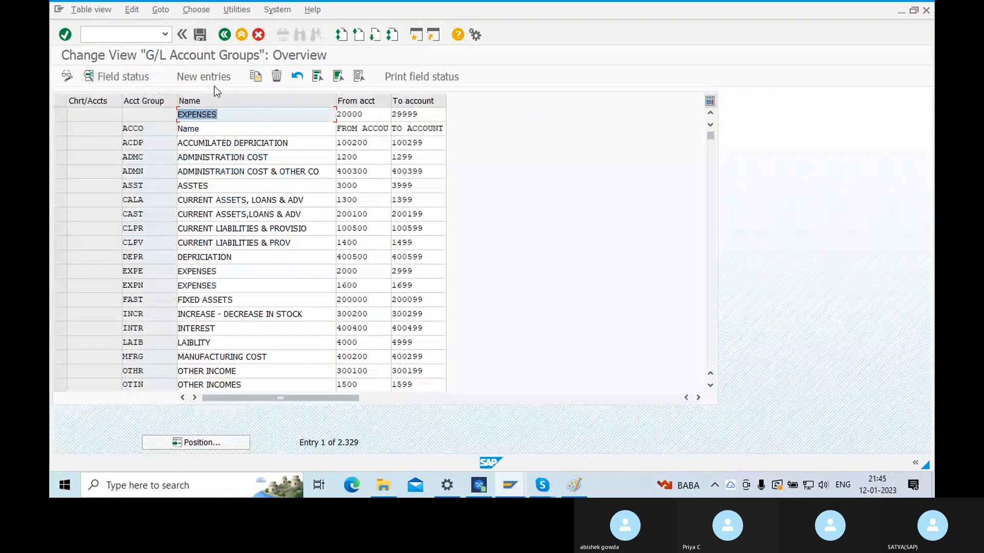
Step: Create new G/L account group entries with SON1 as the chart of accounts in the first four rows
{"action": "left_click", "coordinate": [202, 76]}
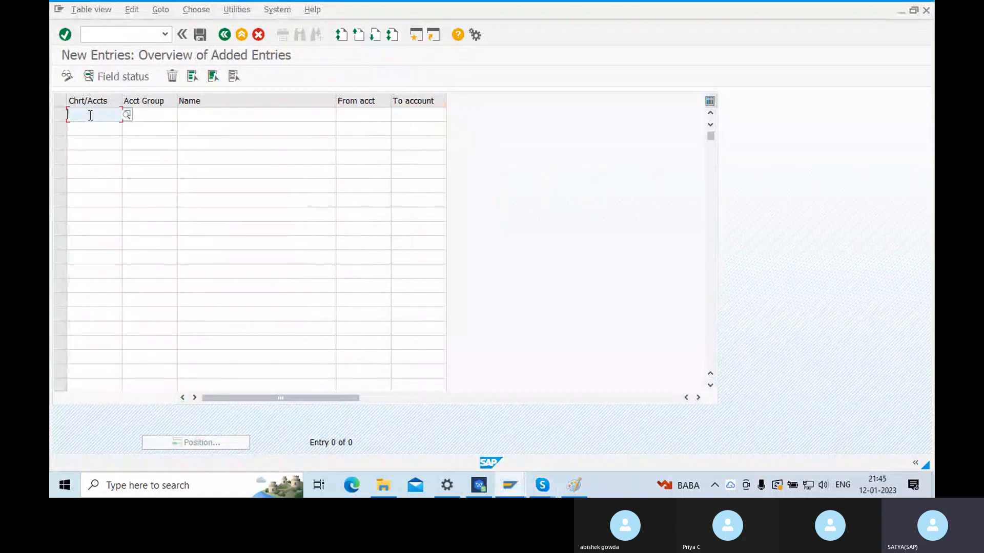
{"action": "type", "text": "SON1"}
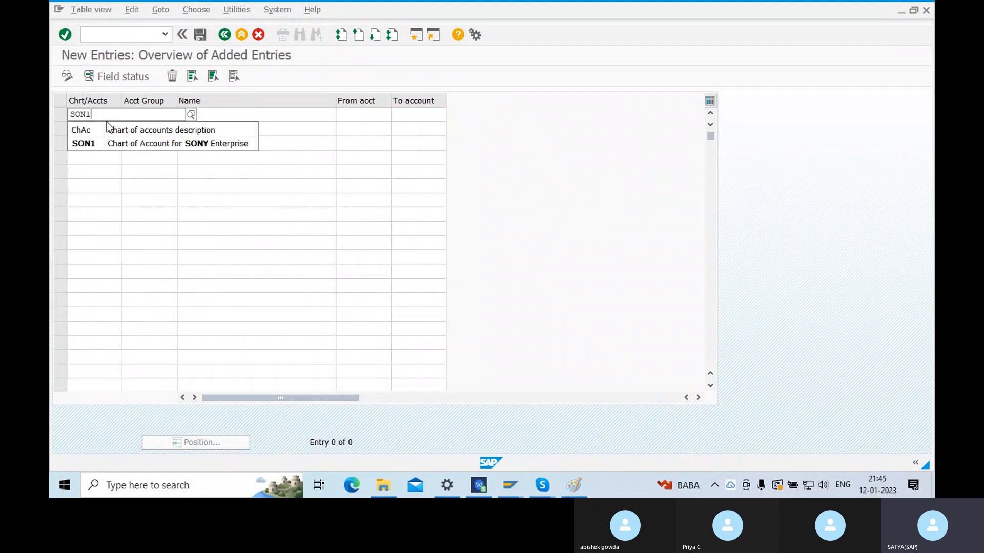
{"action": "left_click", "coordinate": [82, 144]}
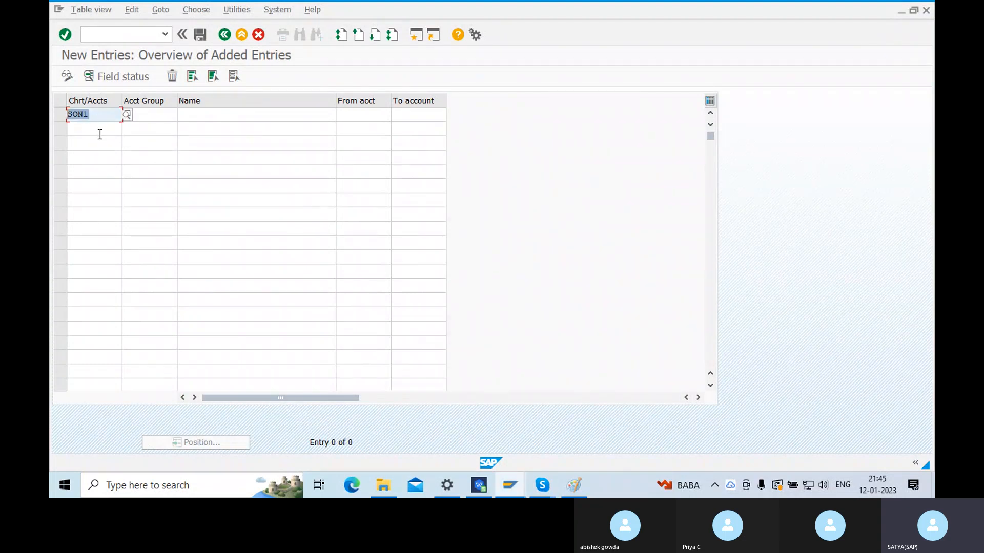
{"action": "key", "text": "ctrl+c"}
{"action": "key", "text": "ctrl+v"}
{"action": "key", "text": "Down"}
{"action": "key", "text": "ctrl+v"}
{"action": "key", "text": "Down"}
{"action": "key", "text": "ctrl+v"}
{"action": "key", "text": "Down"}
{"action": "key", "text": "ctrl+v"}
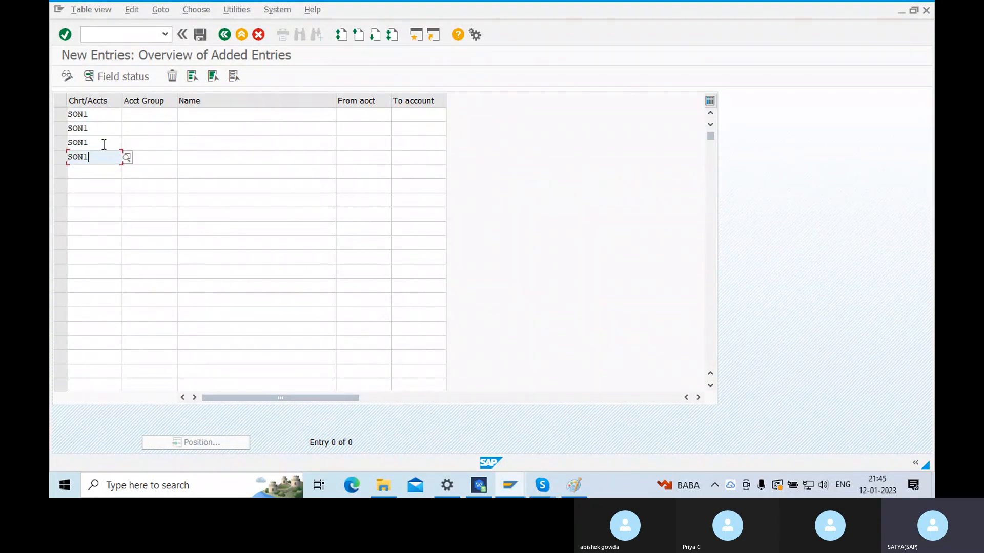
Step: Enter ASST as the account group of the first SON1 row
{"action": "left_click", "coordinate": [146, 117]}
{"action": "type", "text": "Ass"}
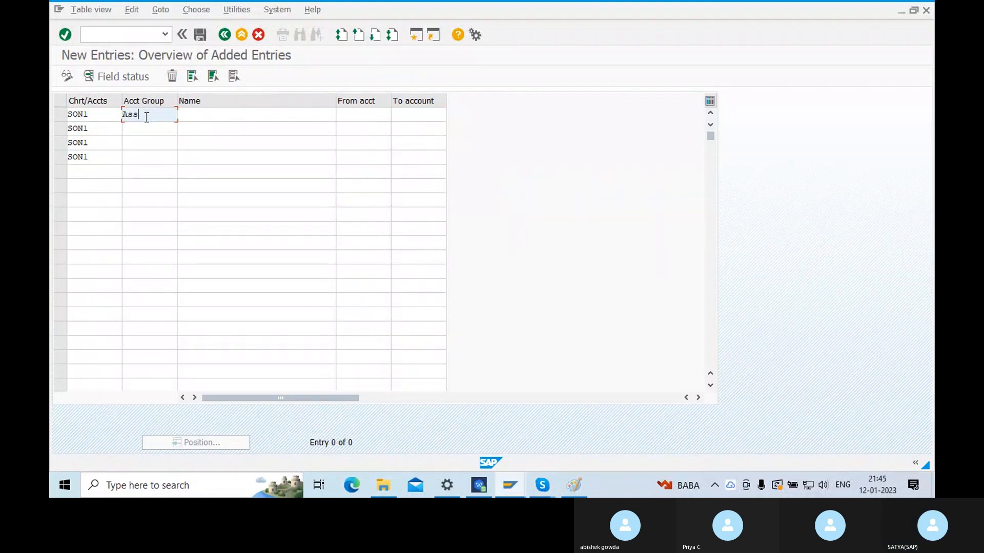
{"action": "key", "text": "BackSpace"}
{"action": "key", "text": "BackSpace"}
{"action": "key", "text": "BackSpace"}
{"action": "type", "text": "ASST"}
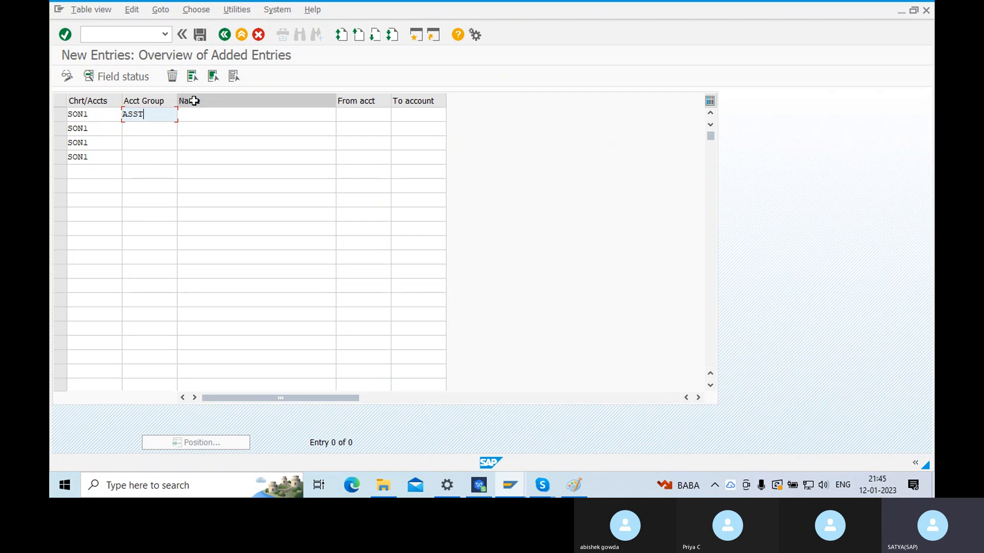
Step: Enter LIAB, INCO and EXPN as the account groups of the second, third and fourth SON1 rows
{"action": "left_click", "coordinate": [154, 125]}
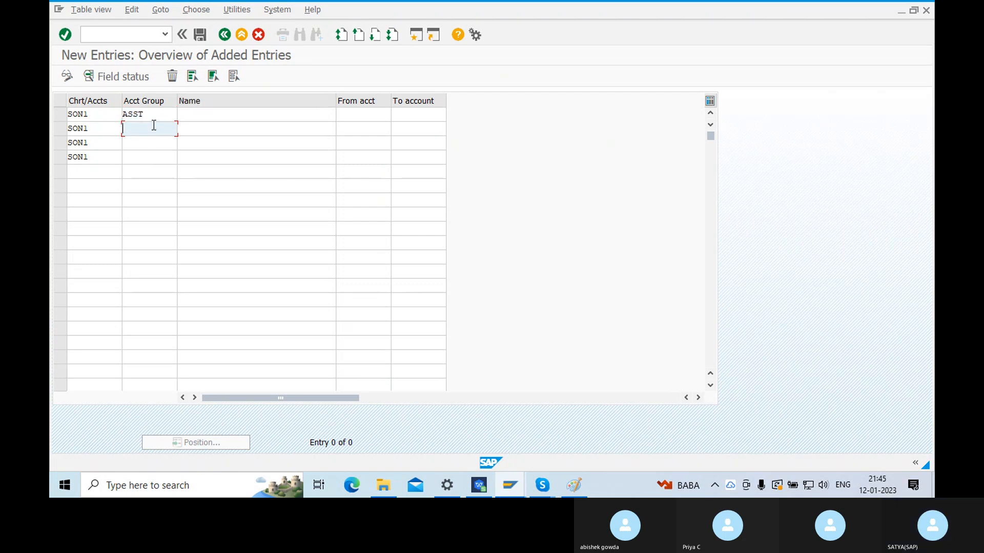
{"action": "type", "text": "LIA"}
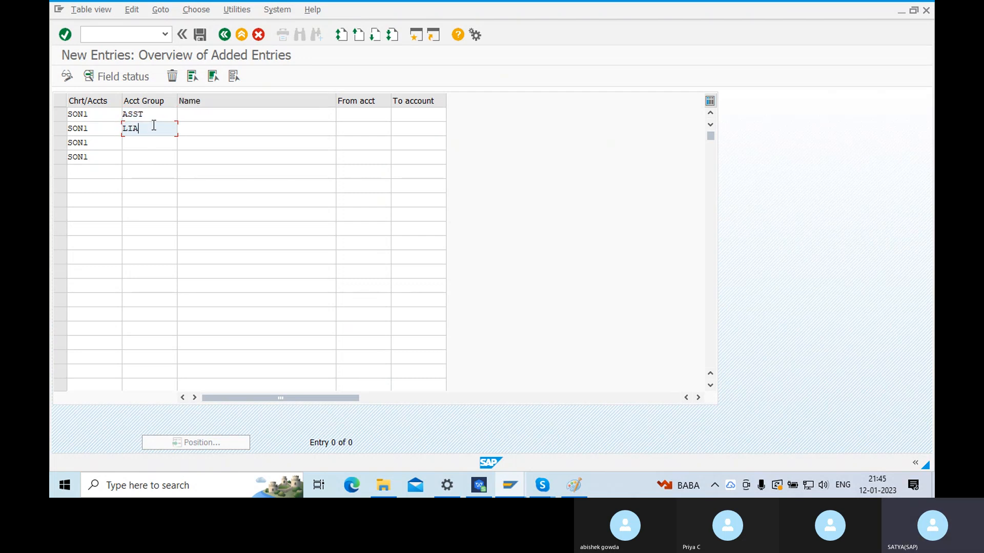
{"action": "type", "text": "B"}
{"action": "left_click", "coordinate": [159, 143]}
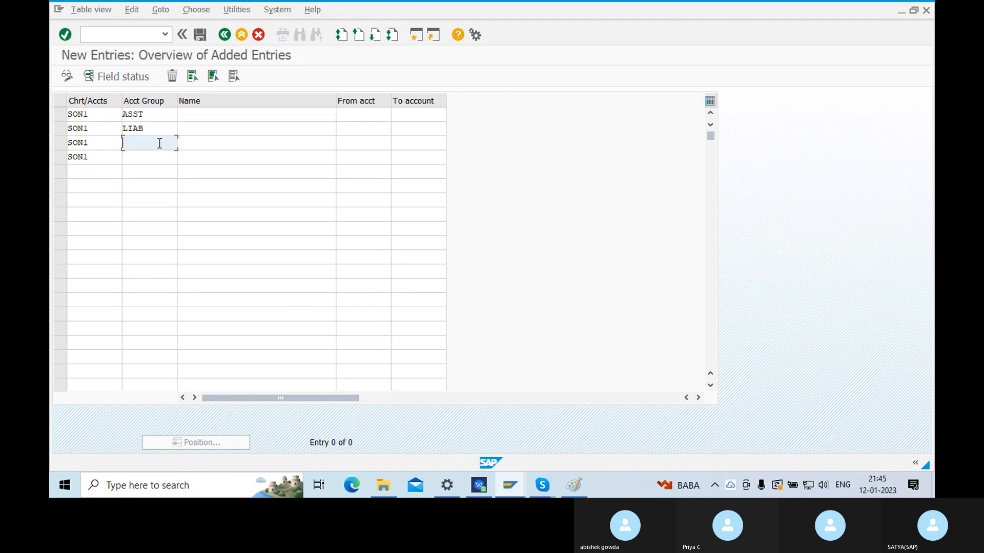
{"action": "type", "text": "INCO"}
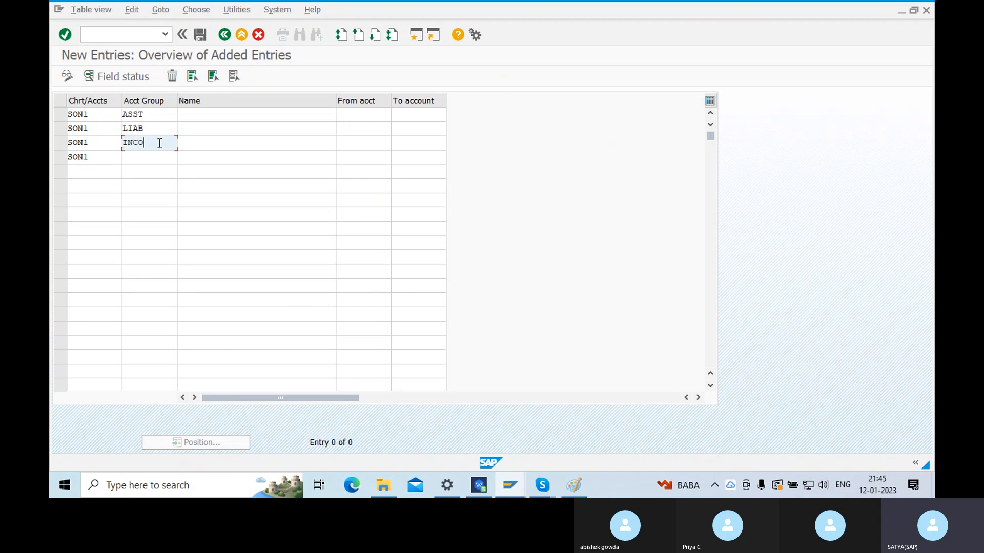
{"action": "left_click", "coordinate": [146, 154]}
{"action": "type", "text": "EXPN"}
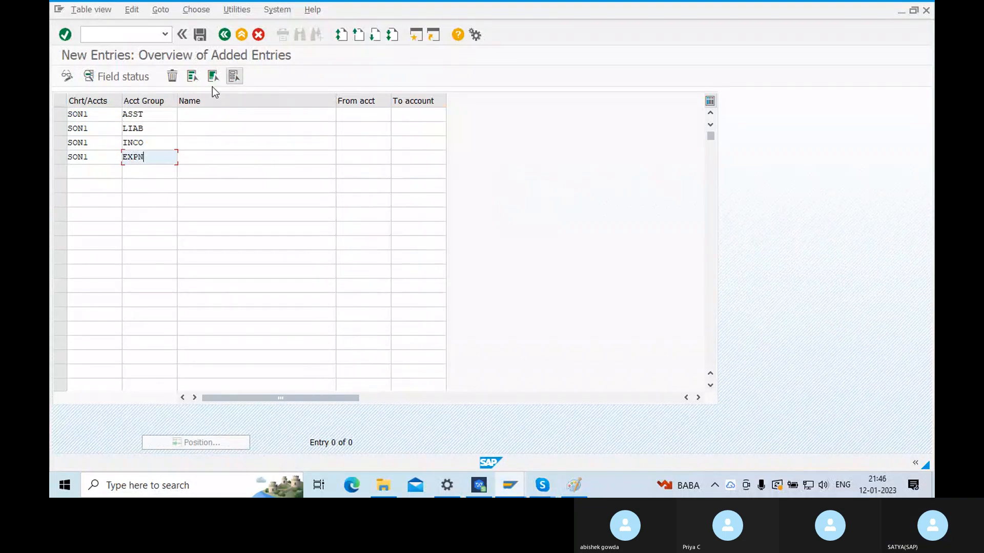
Step: Name the ASST account group "Asset Ac for SONY Enterprise"
{"action": "left_click", "coordinate": [189, 116]}
{"action": "type", "text": "As"}
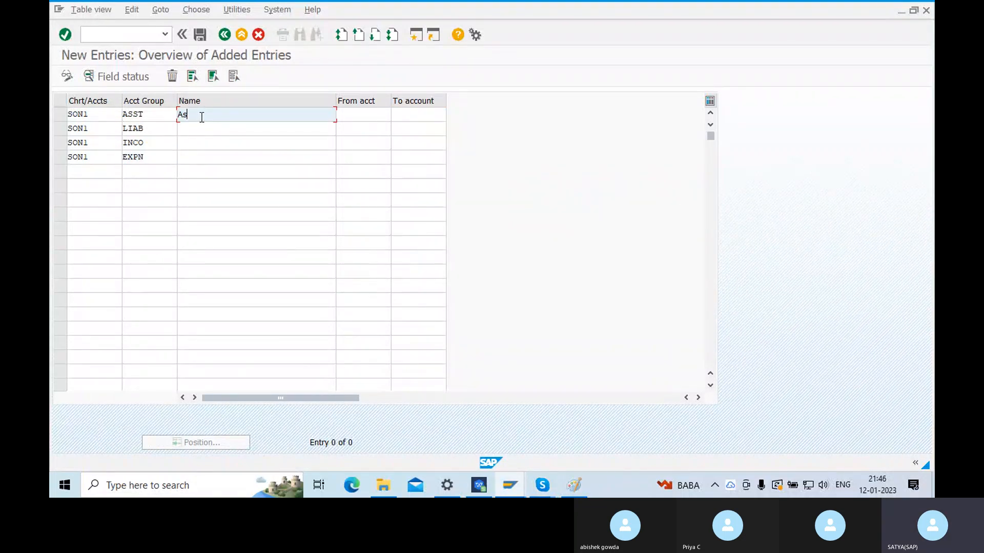
{"action": "type", "text": "set Ac for S"}
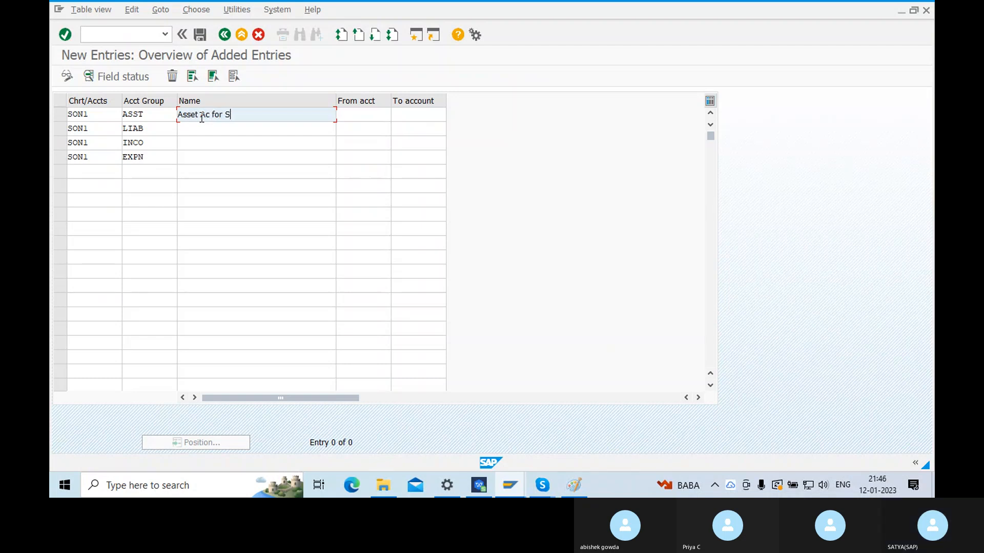
{"action": "type", "text": "ONY Enteror"}
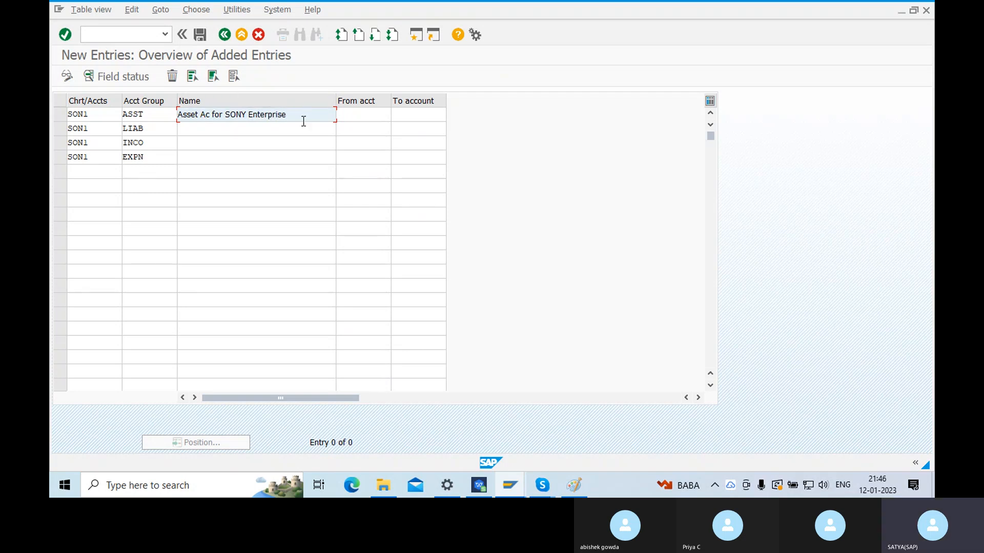
Step: Copy the name "Asset Ac for SONY Enterprise" into the LIAB, INCO and EXPN rows
{"action": "key", "text": "shift+Home"}
{"action": "left_click", "coordinate": [198, 129]}
{"action": "key", "text": "ctrl+v"}
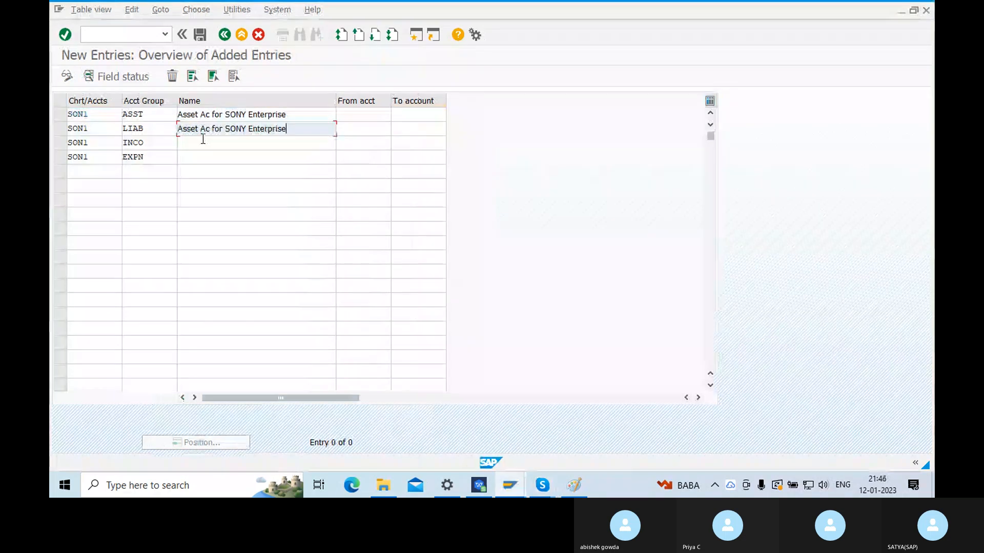
{"action": "left_click", "coordinate": [201, 142]}
{"action": "key", "text": "ctrl+v"}
{"action": "left_click", "coordinate": [199, 156]}
{"action": "key", "text": "ctrl+v"}
Step: Replace "Asset" in the LIAB account group's name so it reads "Liabiliy Ac for SONY Enterpris"
{"action": "left_click", "coordinate": [195, 128]}
{"action": "double_click", "coordinate": [195, 128]}
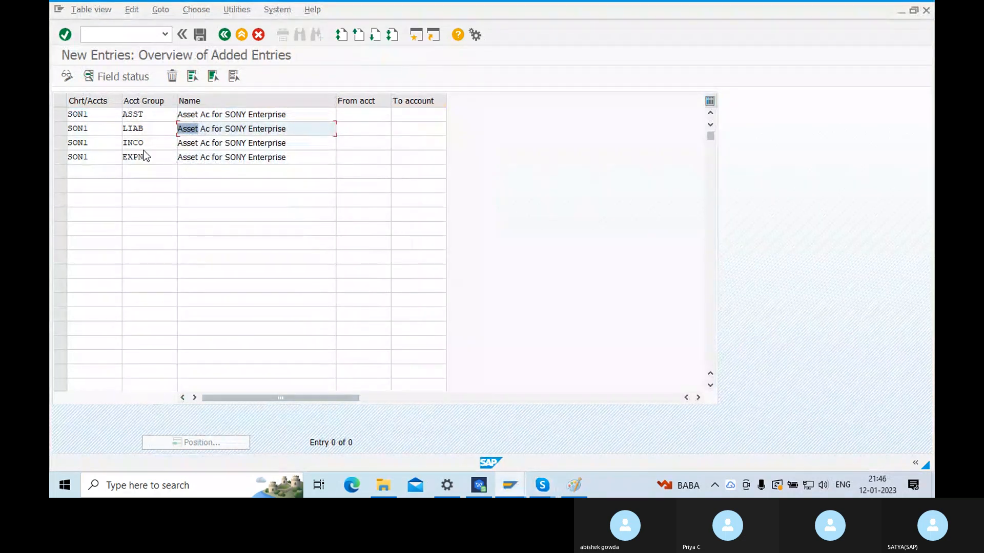
{"action": "type", "text": "Liabili"}
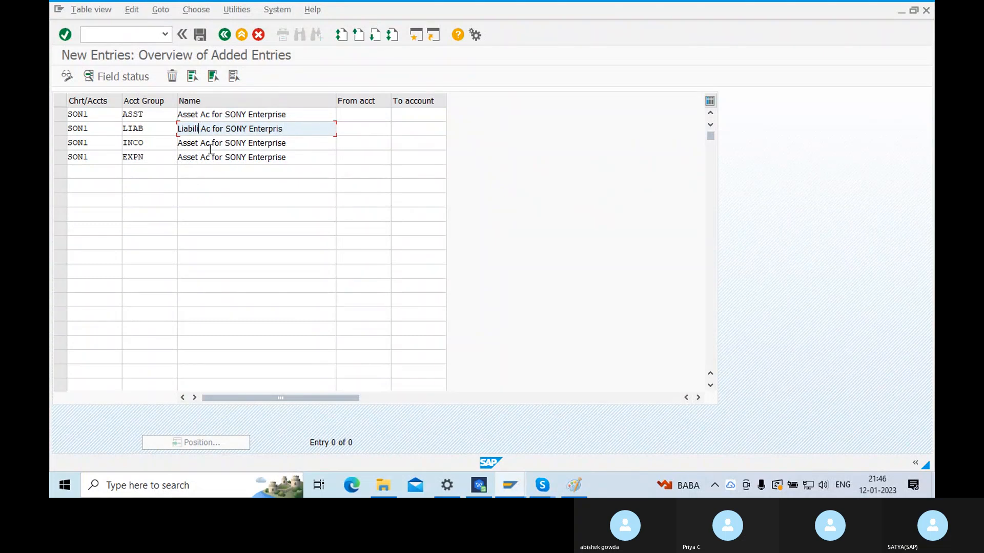
{"action": "type", "text": "y"}
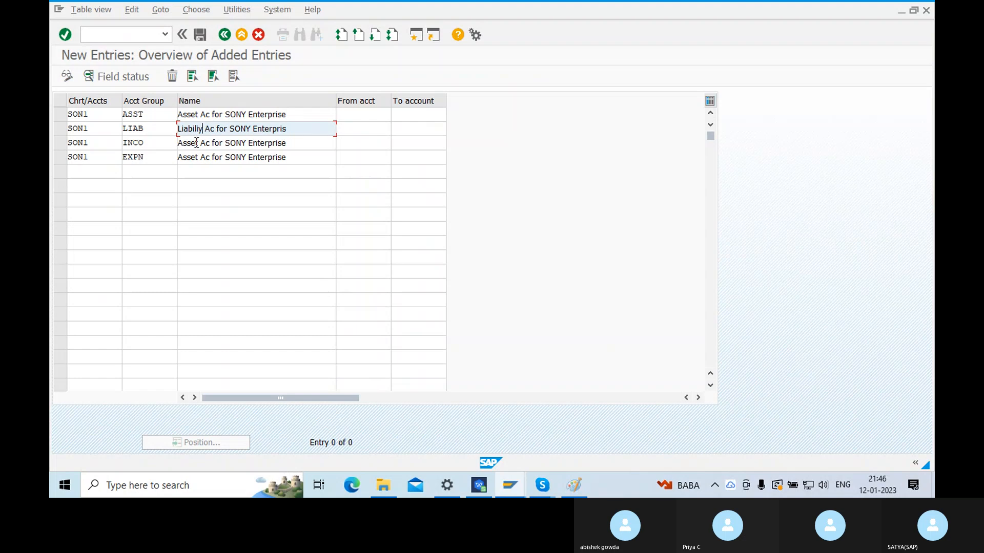
Step: Rename the INCO account group "Income Ac for SONY Enterprise" and the EXPN group "Expense Ac for SONY Enterprise"
{"action": "double_click", "coordinate": [200, 143]}
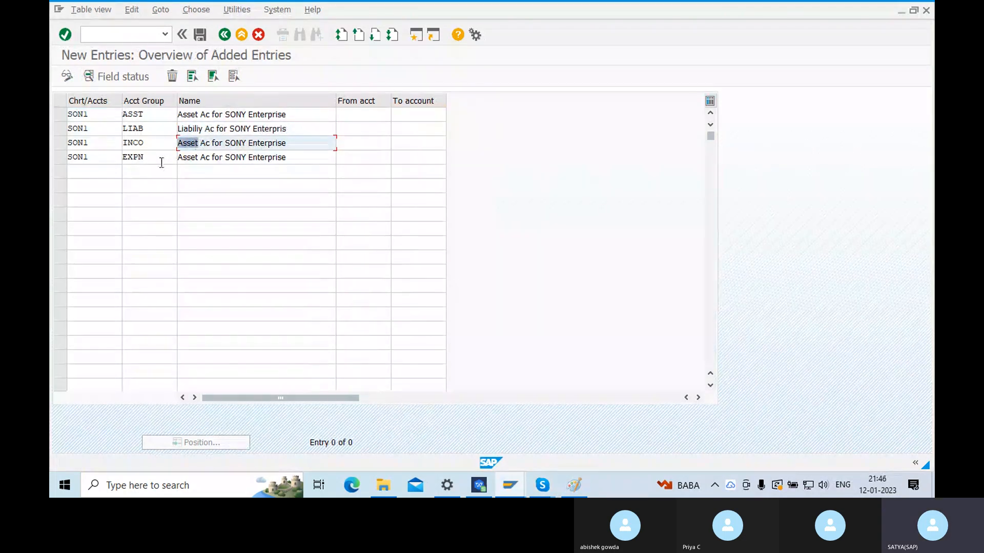
{"action": "type", "text": "Income"}
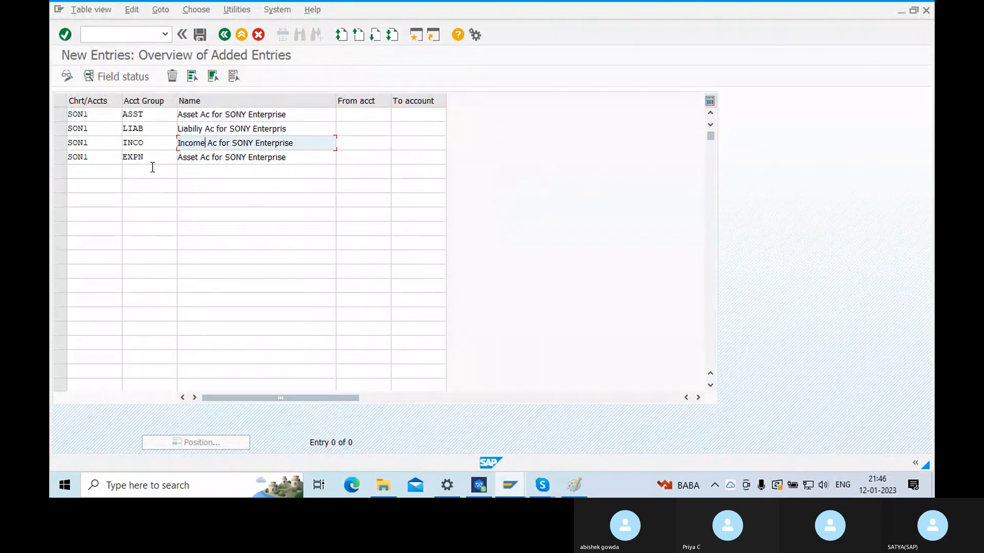
{"action": "double_click", "coordinate": [198, 157]}
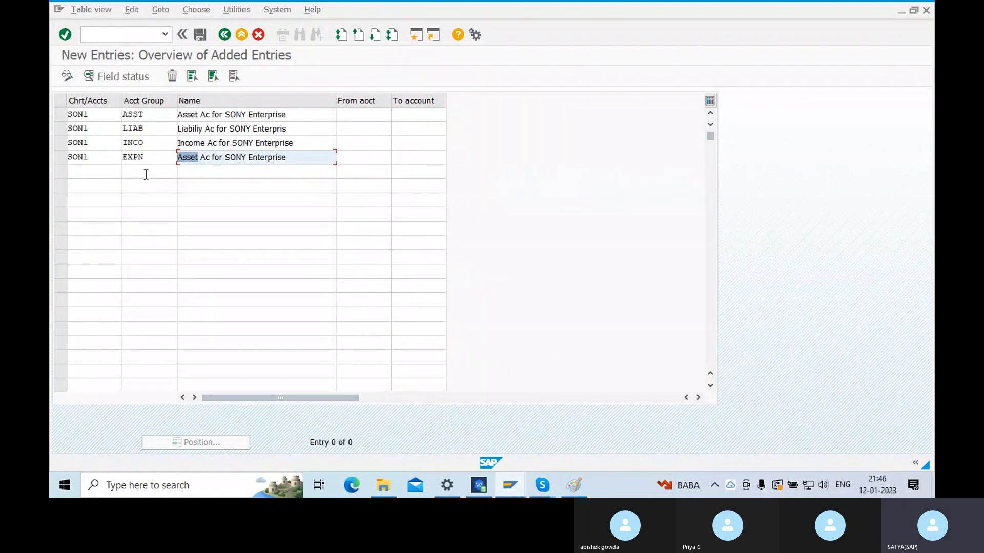
{"action": "type", "text": "Expens"}
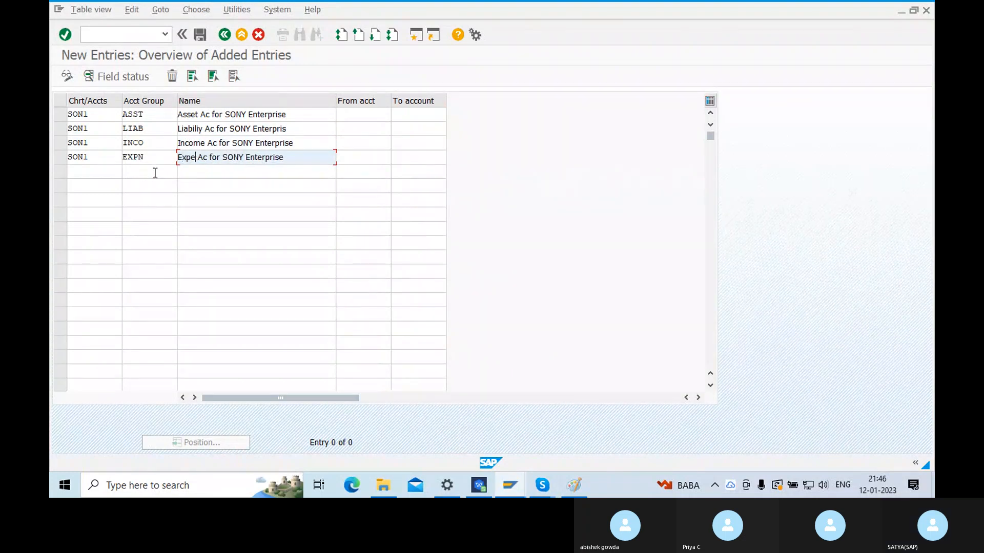
{"action": "type", "text": "e"}
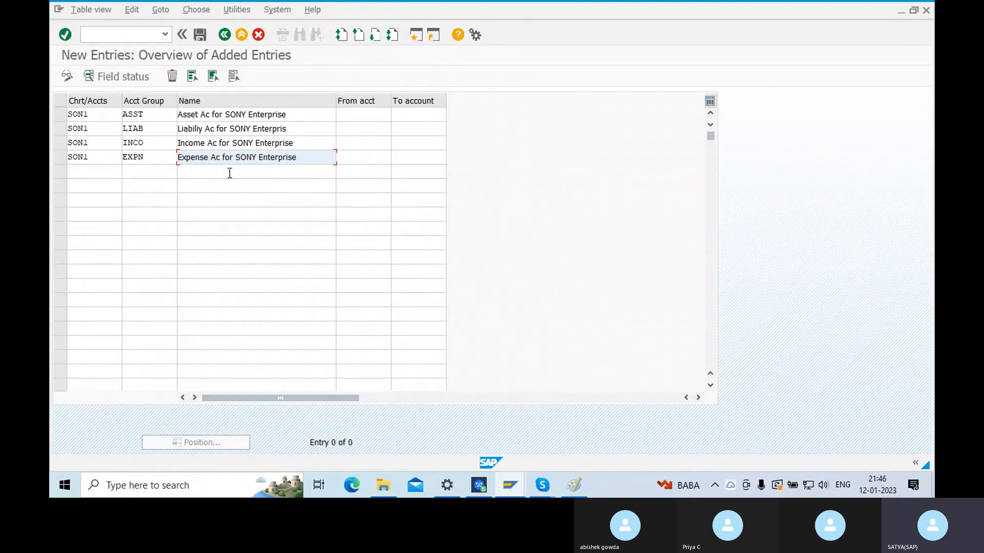
Step: Check the number intervals in the Paint notes and set the ASST account group's range from 100 to 199 in SAP
{"action": "left_click", "coordinate": [361, 114]}
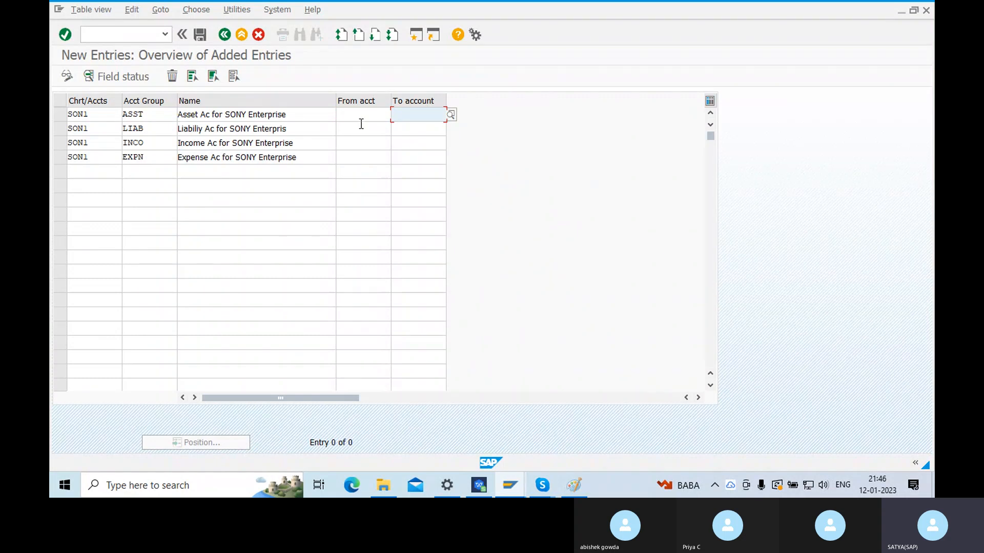
{"action": "left_click", "coordinate": [574, 485]}
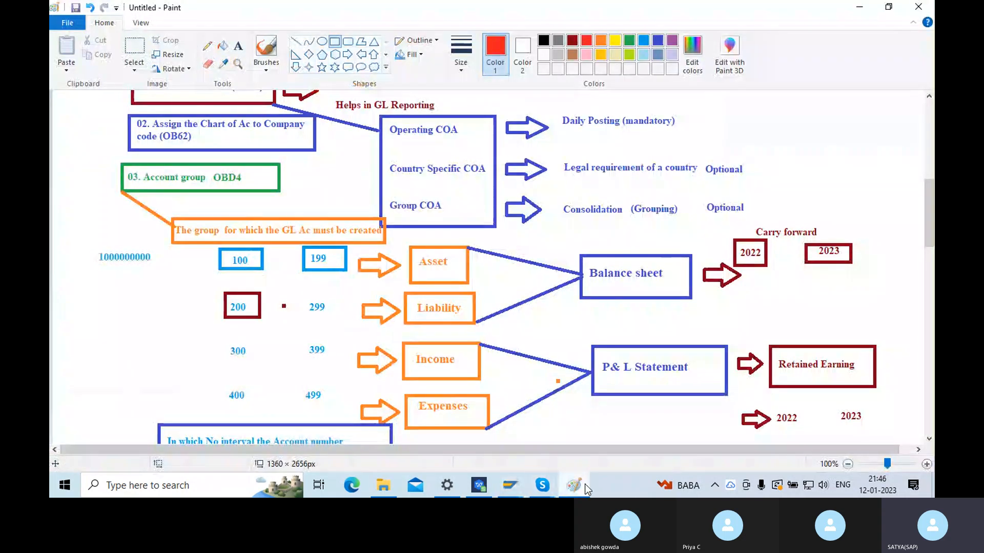
{"action": "left_click", "coordinate": [510, 485]}
{"action": "type", "text": "100"}
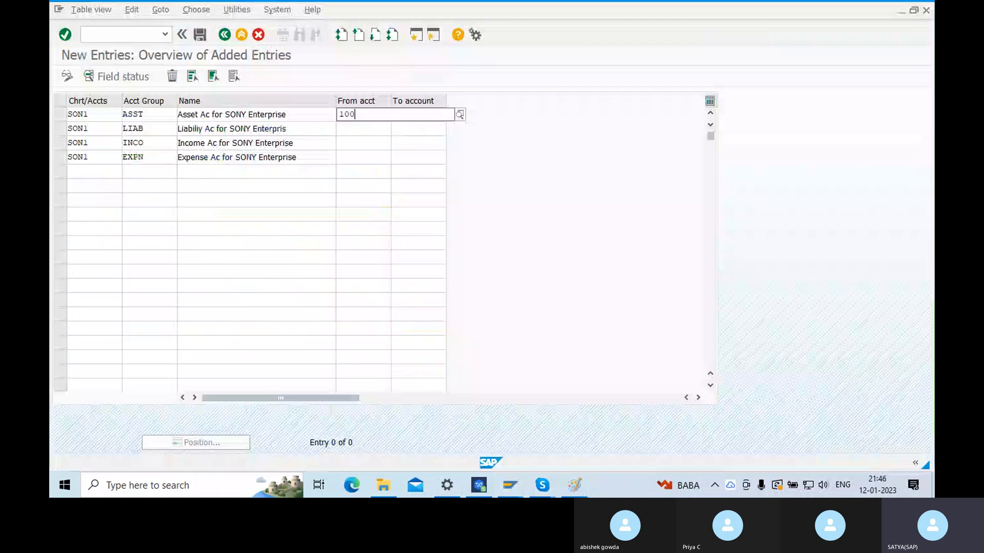
{"action": "left_click", "coordinate": [401, 115]}
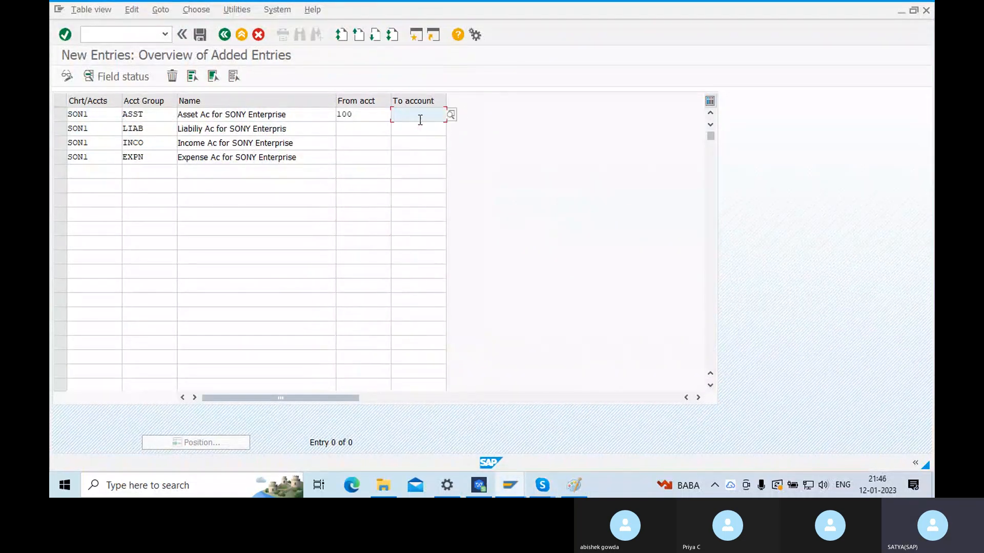
{"action": "type", "text": "199"}
Step: Set the LIAB account group's number range from 200 to 299
{"action": "left_click", "coordinate": [346, 132]}
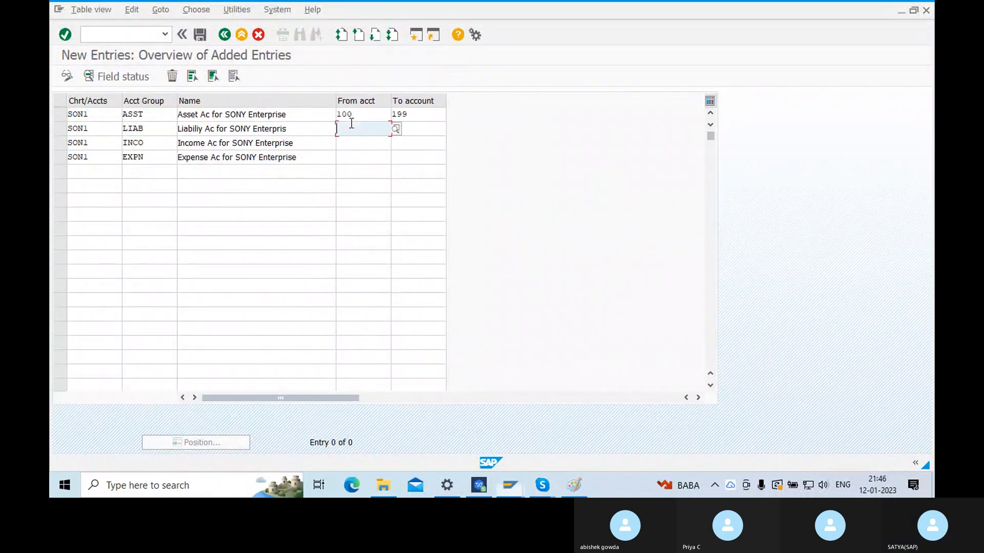
{"action": "type", "text": "200"}
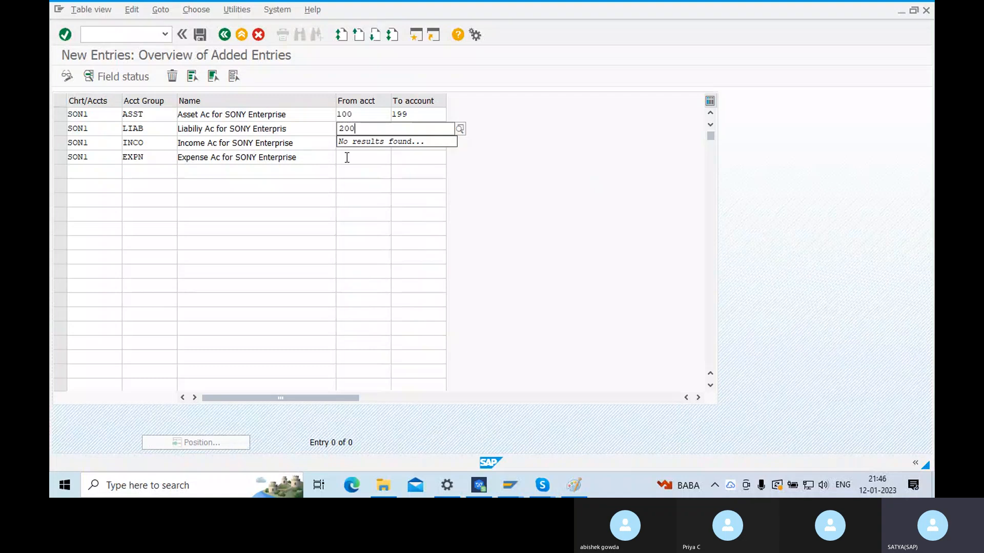
{"action": "left_click", "coordinate": [410, 128]}
{"action": "type", "text": "299"}
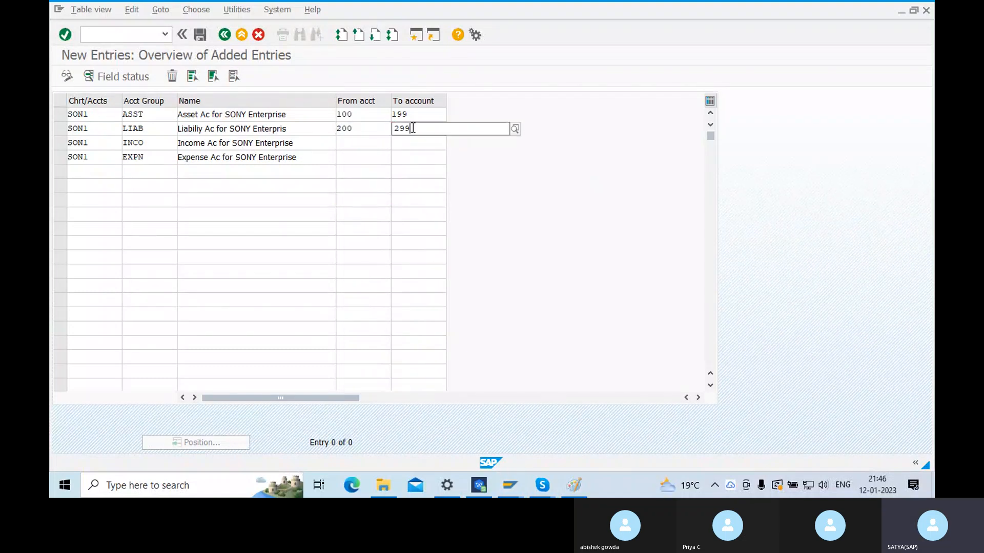
Step: Set the INCO account group's number range from 300 to 399
{"action": "left_click", "coordinate": [368, 144]}
{"action": "type", "text": "300"}
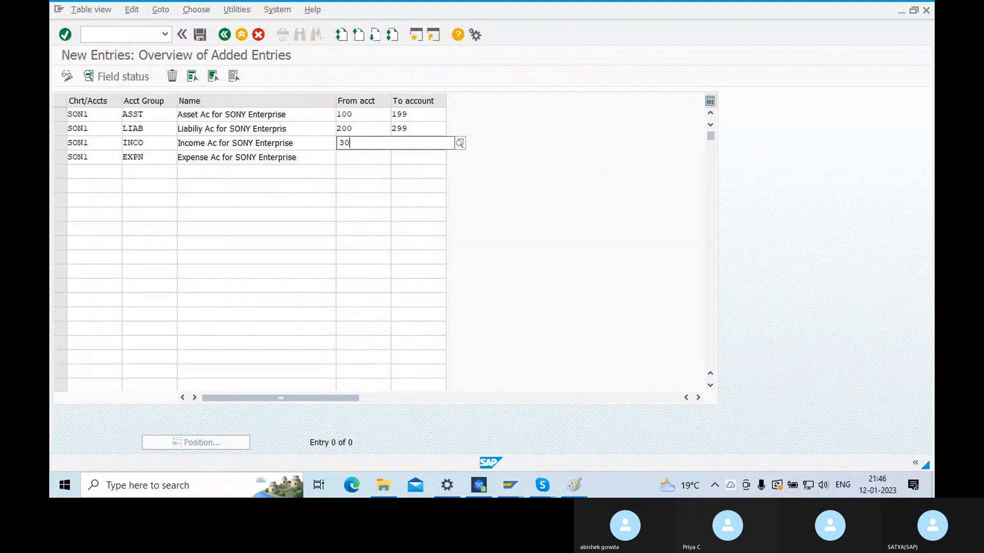
{"action": "left_click", "coordinate": [337, 201]}
{"action": "left_click", "coordinate": [419, 143]}
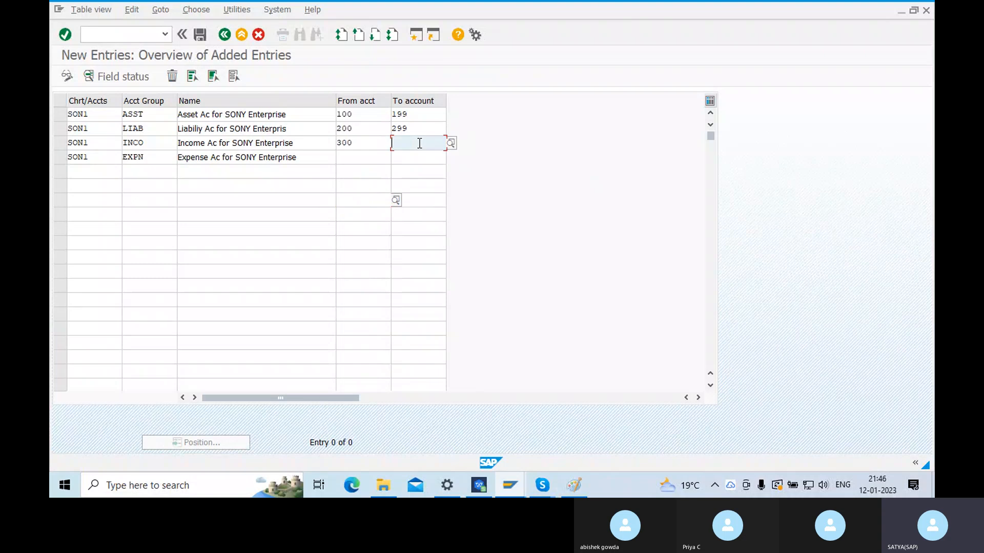
{"action": "type", "text": "399"}
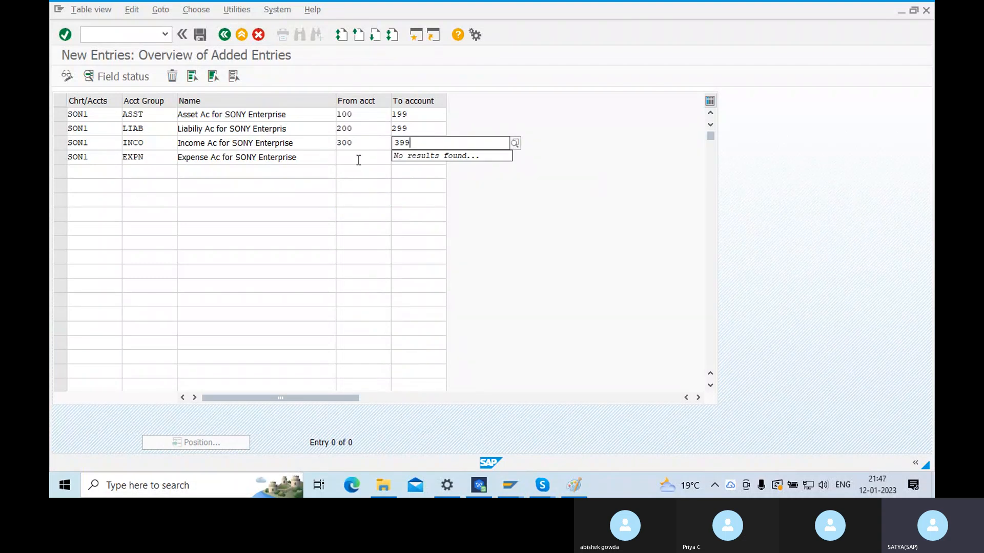
Step: Set the EXPN account group's number range from 400 to 499
{"action": "left_click", "coordinate": [362, 157]}
{"action": "type", "text": "400"}
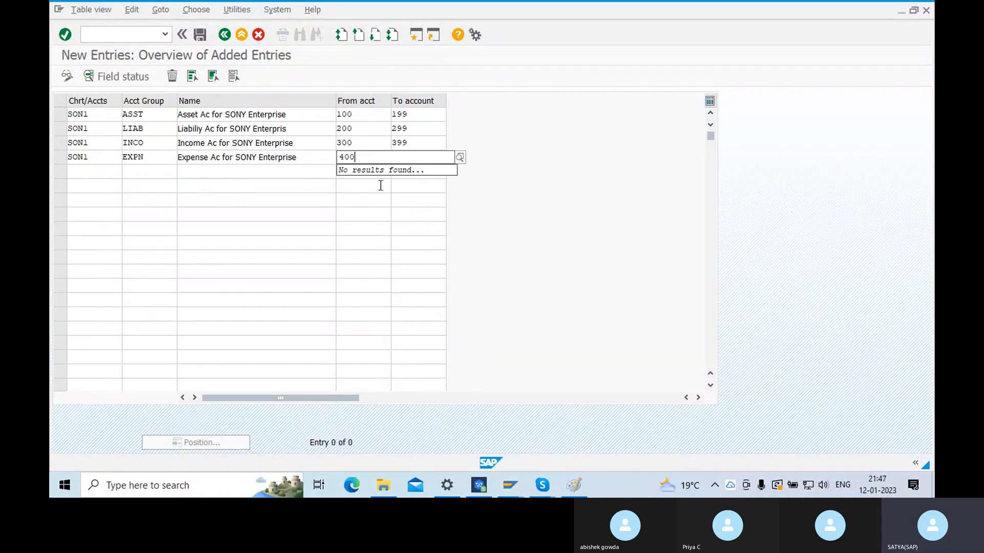
{"action": "left_click", "coordinate": [417, 156]}
{"action": "type", "text": "499"}
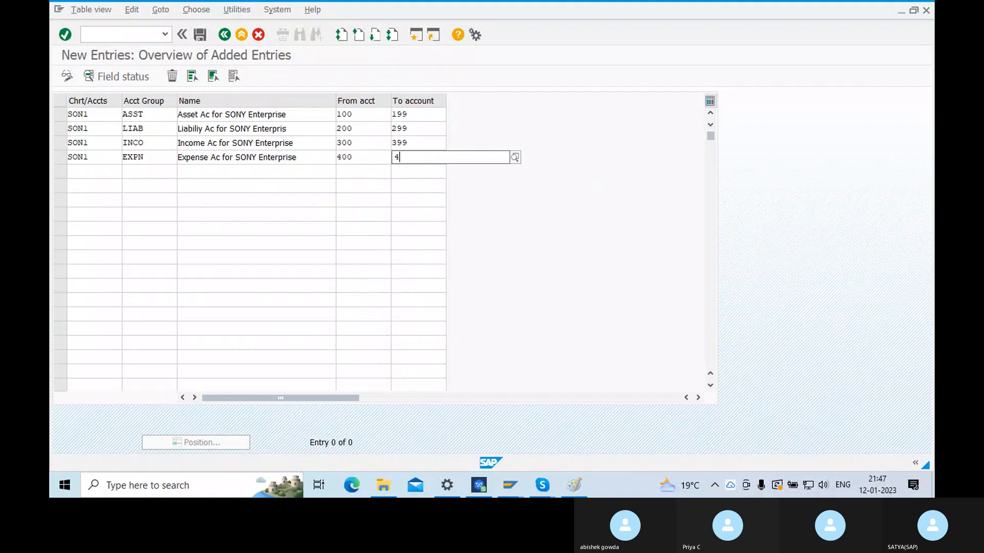
Step: Save the four SON1 account groups under the "Sony Enterprise Config" customizing request and return to the SAP Easy Access screen
{"action": "left_click", "coordinate": [331, 144]}
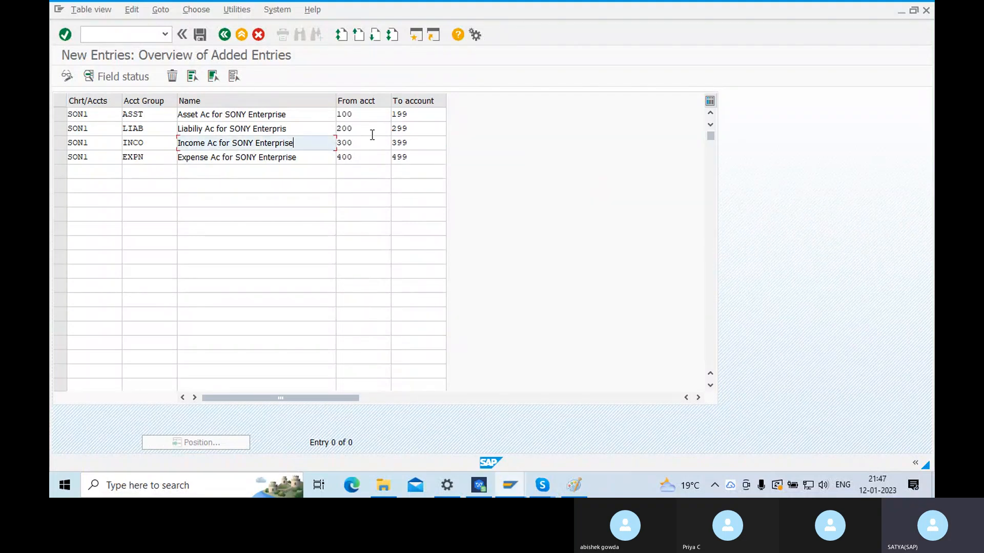
{"action": "left_click", "coordinate": [199, 34]}
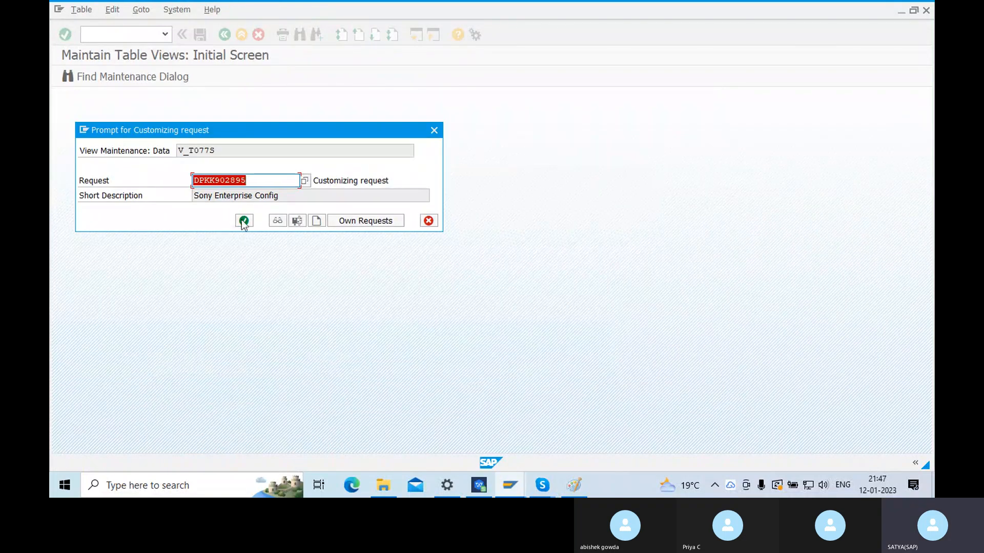
{"action": "key", "text": "Return"}
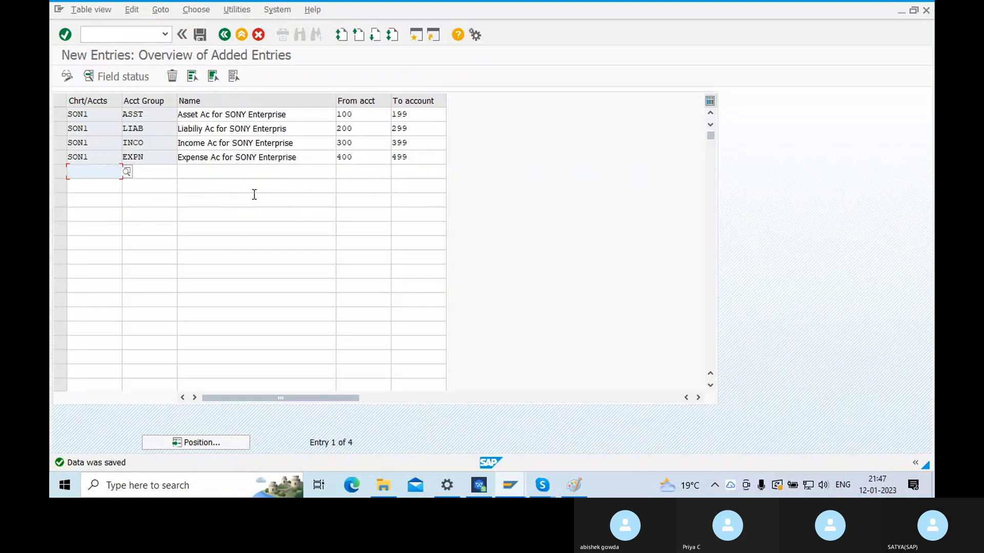
{"action": "left_click", "coordinate": [225, 34]}
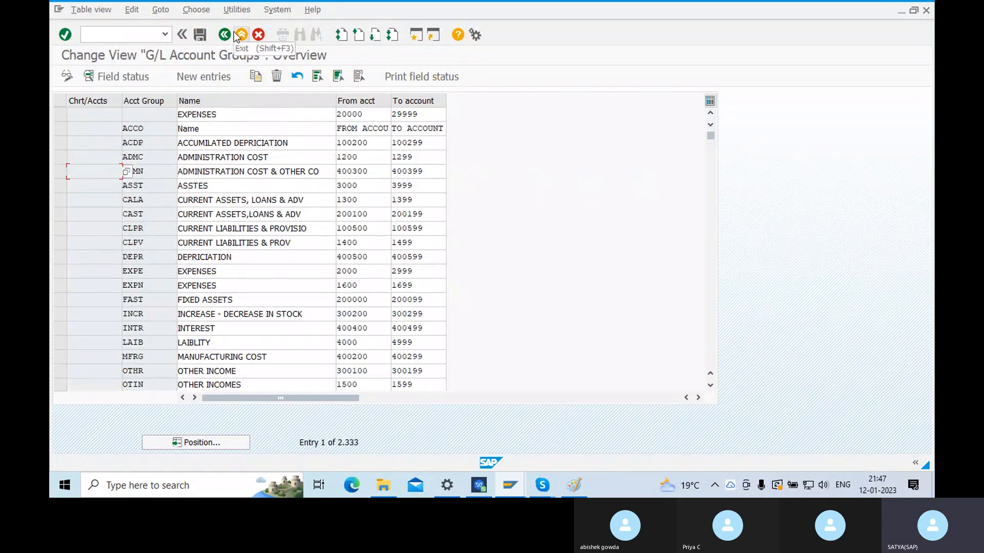
{"action": "left_click", "coordinate": [223, 35]}
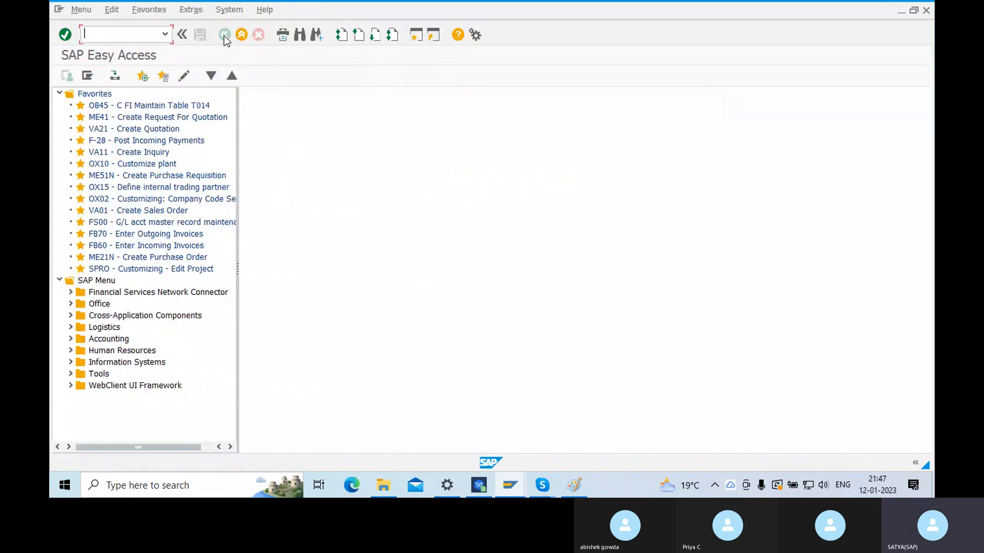
Step: Check the retained earnings account step in the Paint notes and open transaction OB53 in SAP
{"action": "left_click", "coordinate": [584, 486]}
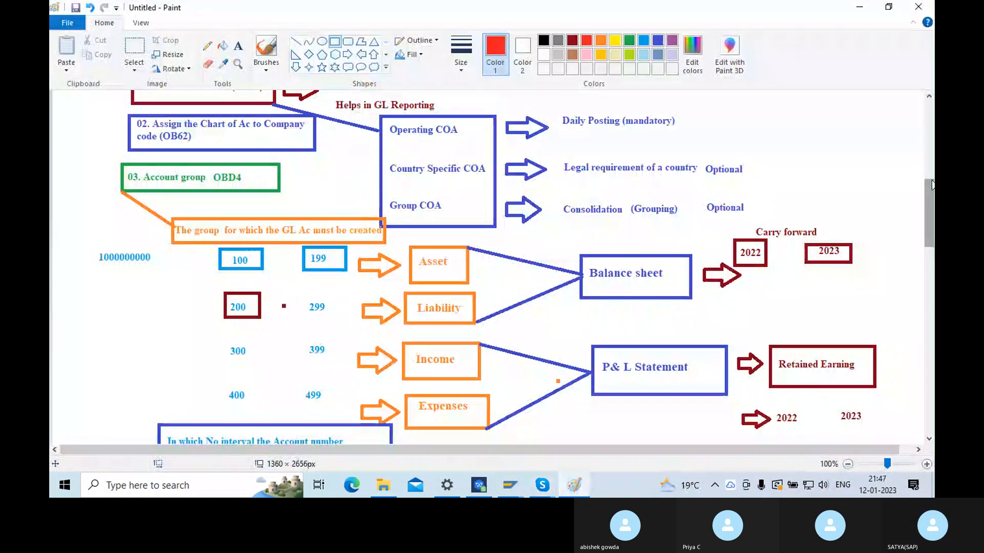
{"action": "left_click_drag", "start_coordinate": [932, 185], "coordinate": [920, 218]}
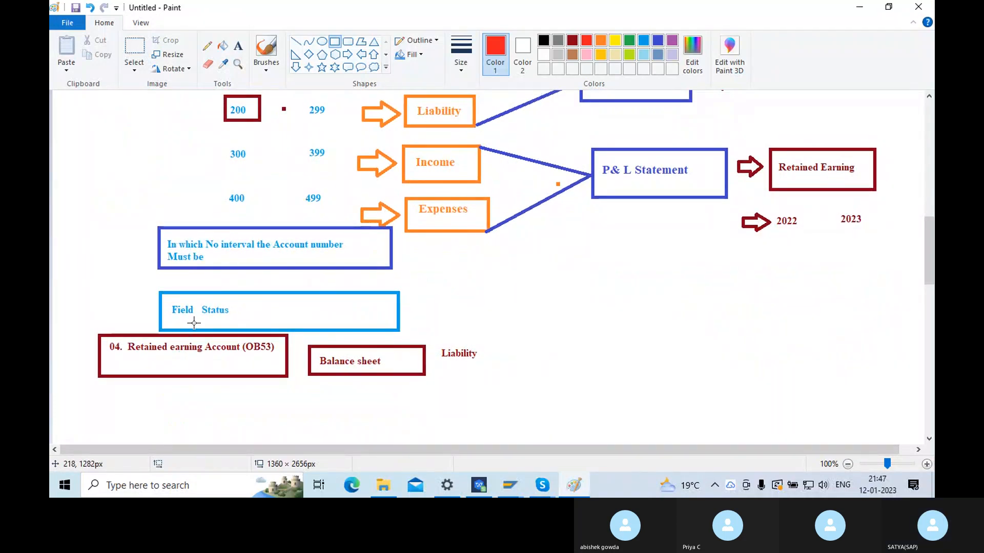
{"action": "scroll", "coordinate": [193, 322], "scroll_direction": "down", "scroll_amount": 3}
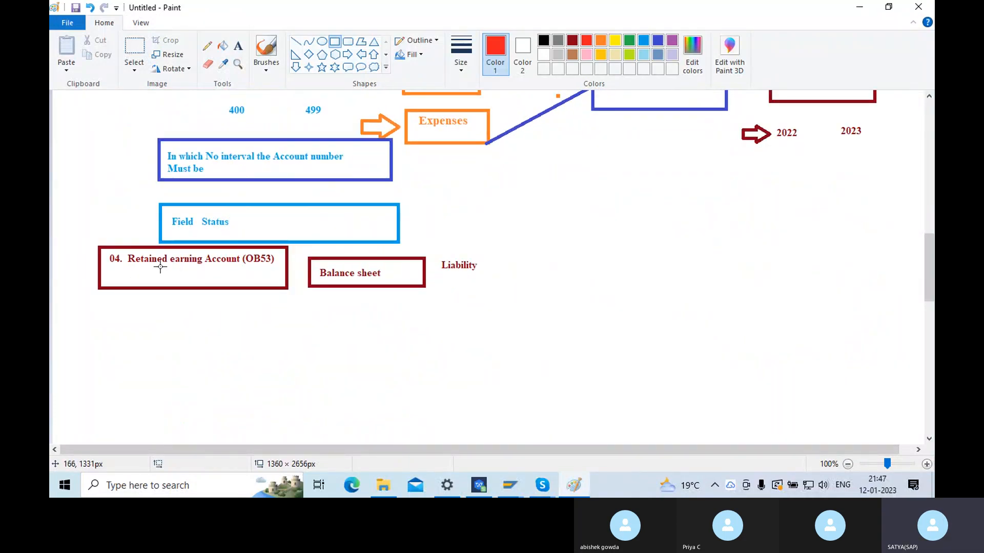
{"action": "left_click", "coordinate": [517, 484]}
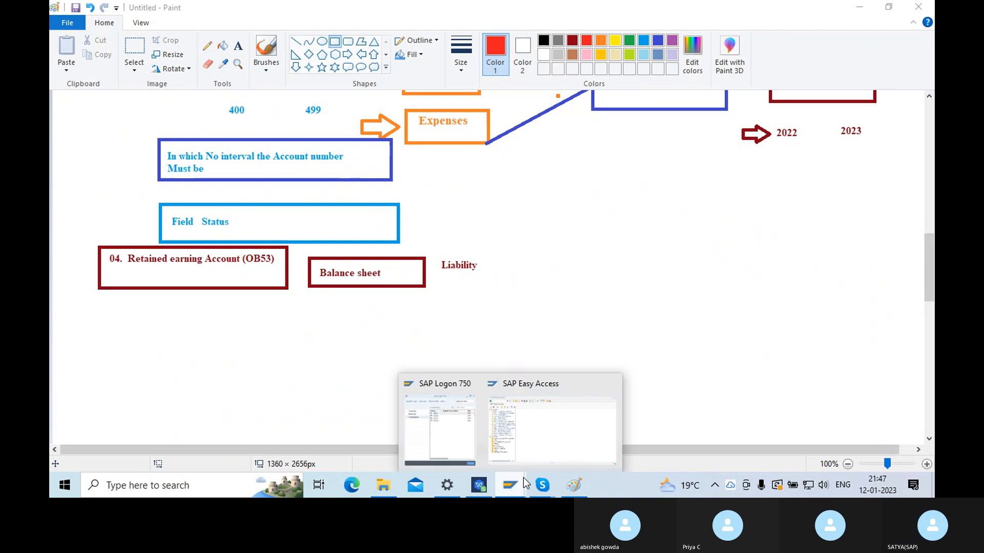
{"action": "left_click", "coordinate": [542, 411]}
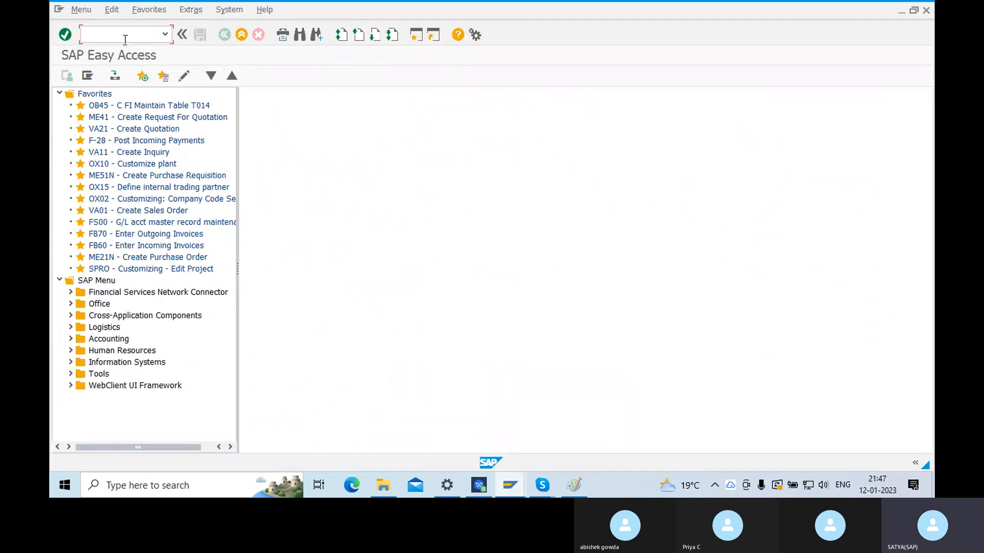
{"action": "type", "text": "OB53"}
{"action": "key", "text": "Return"}
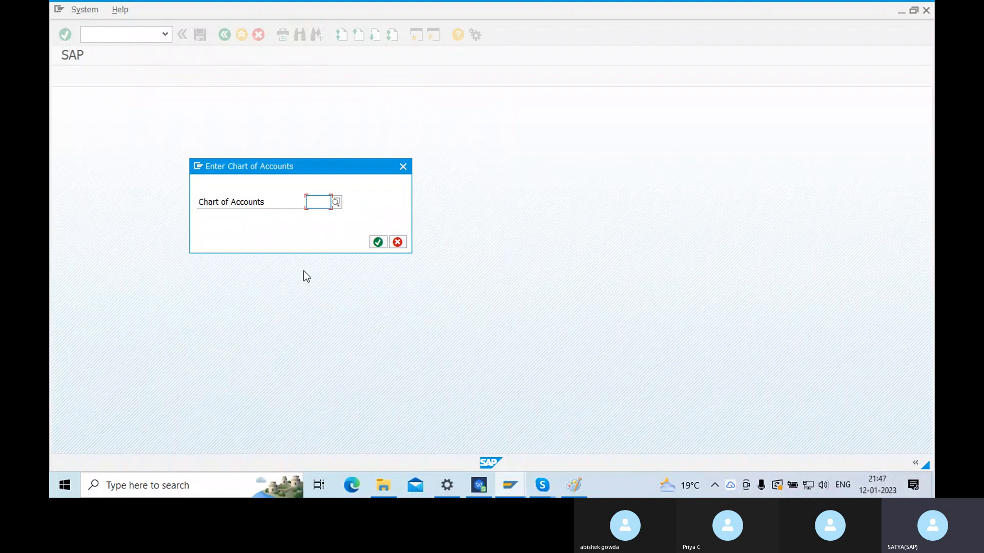
Step: Enter SON1 as the chart of accounts and open its account assignment for balance carried forward
{"action": "type", "text": "SOnY"}
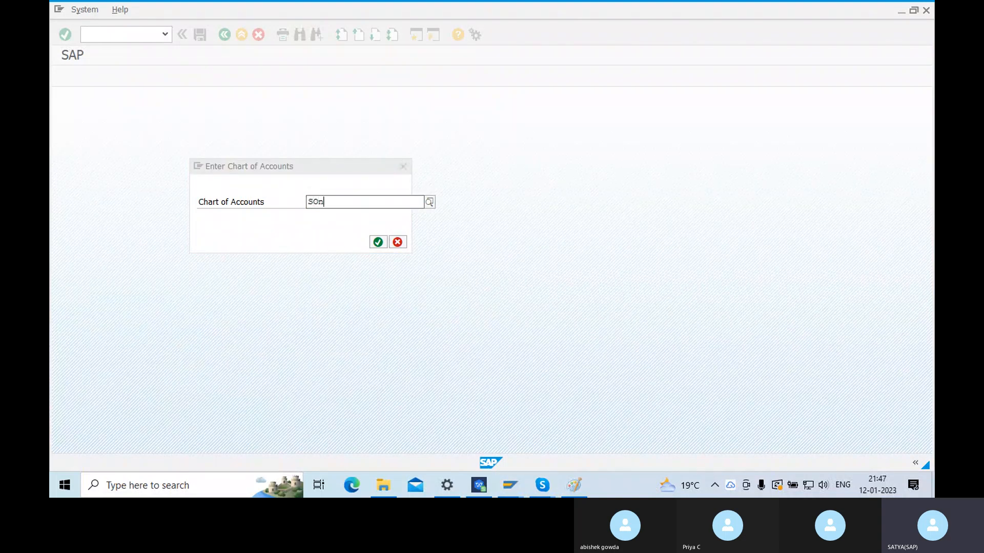
{"action": "key", "text": "BackSpace"}
{"action": "key", "text": "BackSpace"}
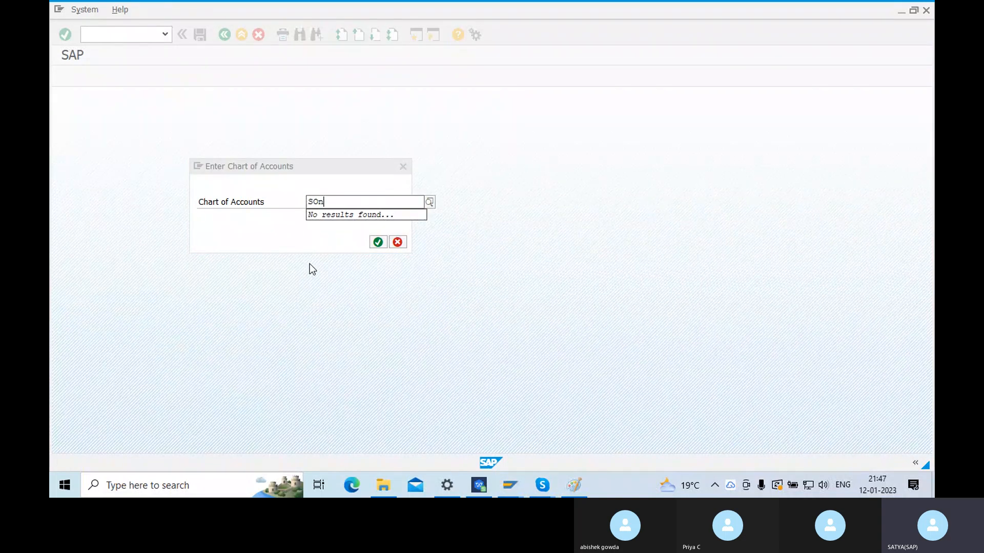
{"action": "type", "text": "N1"}
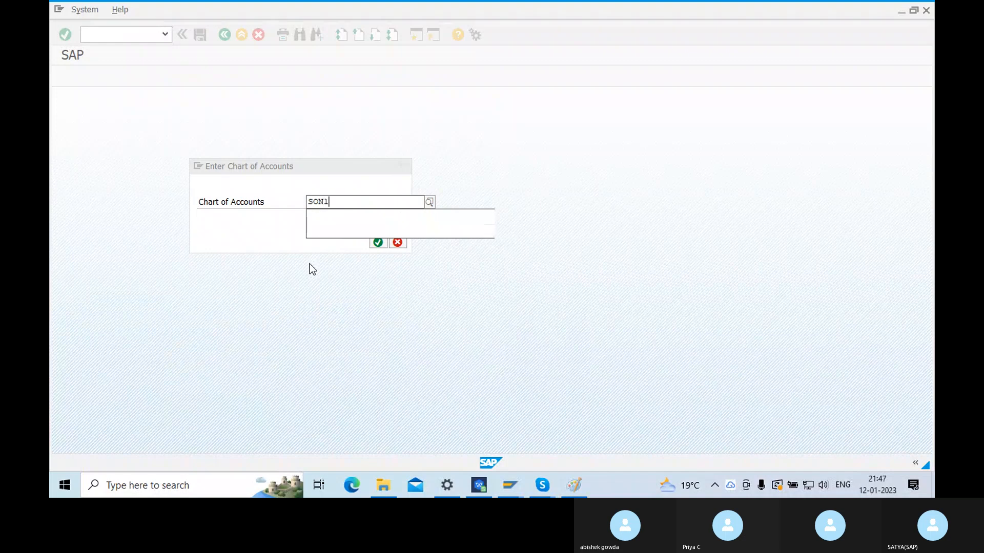
{"action": "left_click", "coordinate": [350, 231]}
{"action": "left_click", "coordinate": [379, 243]}
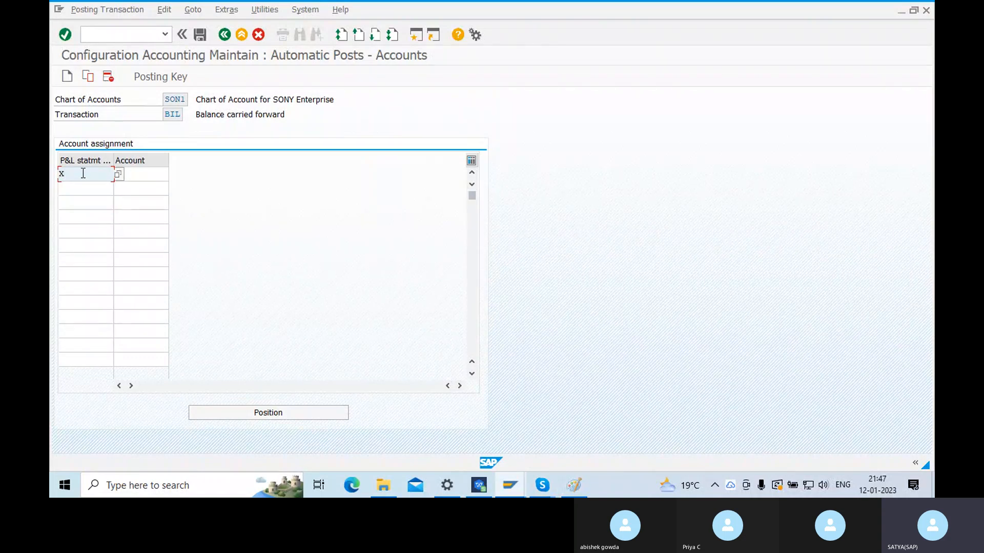
Step: Assign account 200 to P&L statement account type X for the balance carried forward of SON1
{"action": "left_click", "coordinate": [139, 173]}
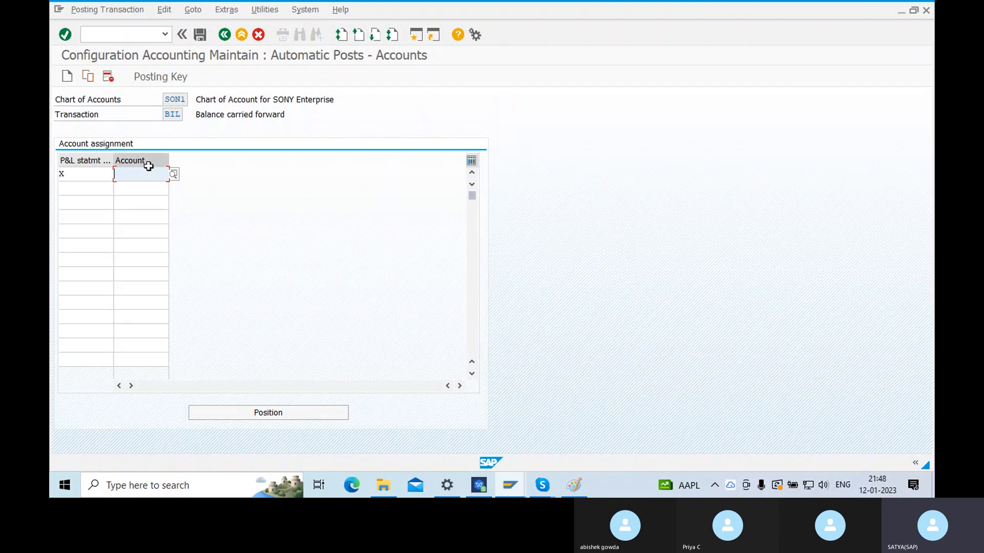
{"action": "type", "text": "200"}
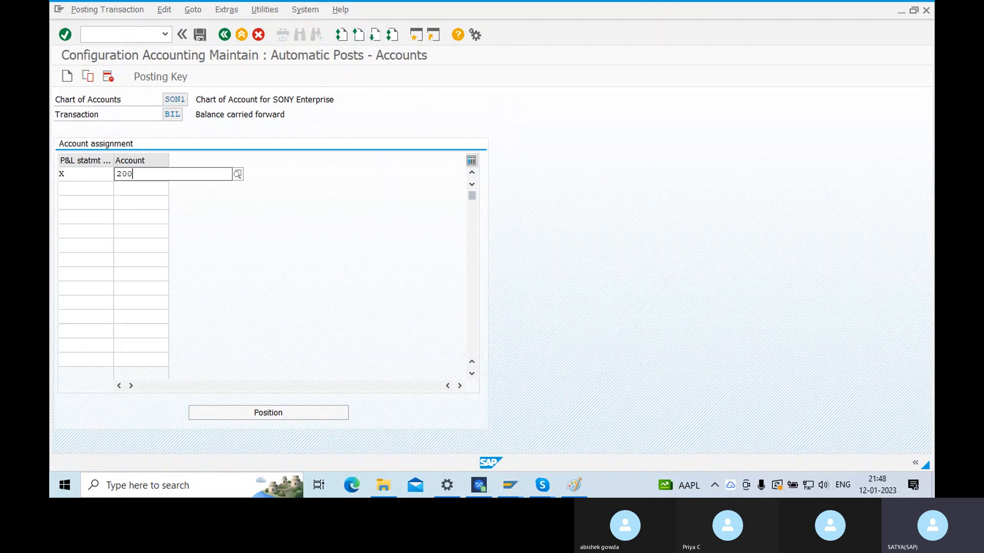
{"action": "left_click", "coordinate": [199, 208]}
{"action": "double_click", "coordinate": [134, 174]}
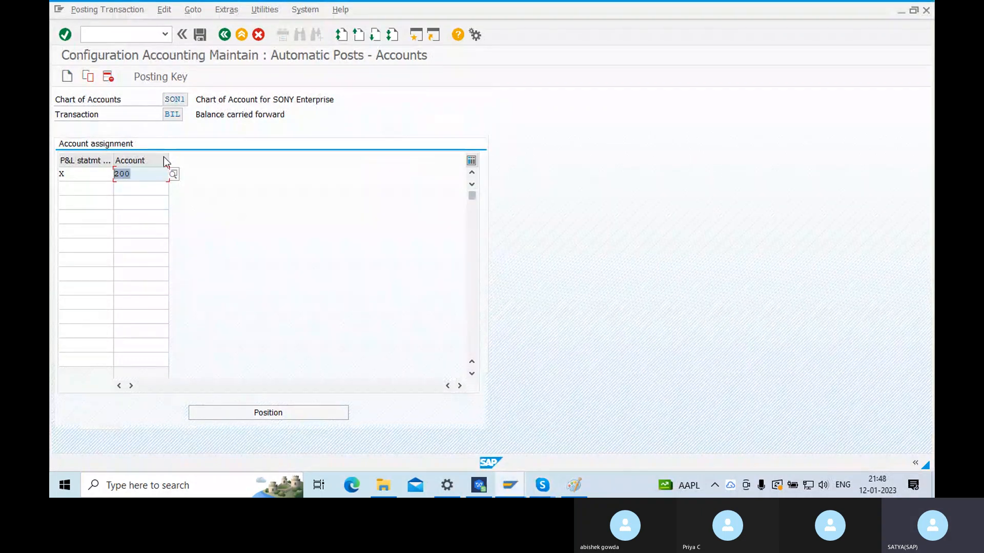
Step: Check the liability number range in the Paint notes and return from the account assignment to SAP Easy Access
{"action": "left_click", "coordinate": [581, 495]}
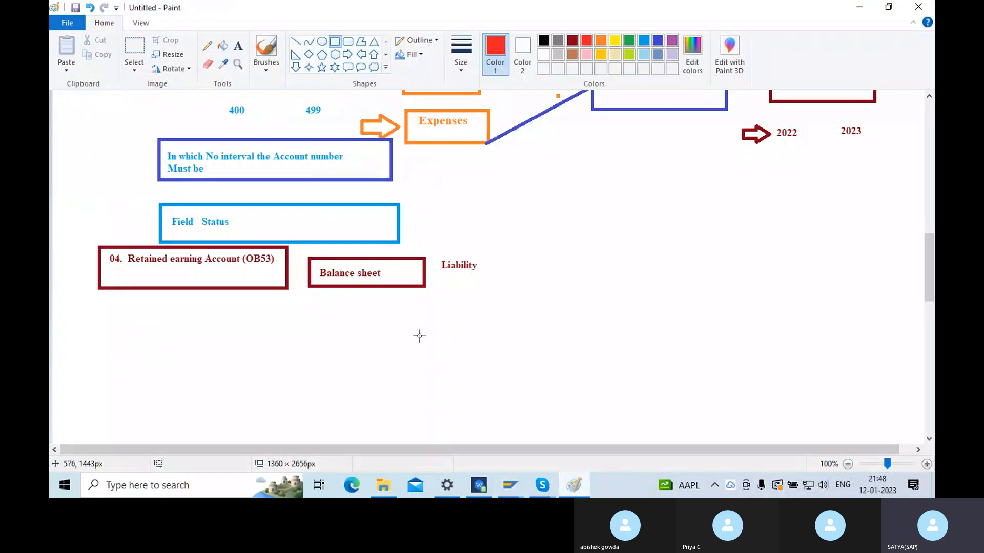
{"action": "scroll", "coordinate": [417, 220], "scroll_direction": "up", "scroll_amount": 3}
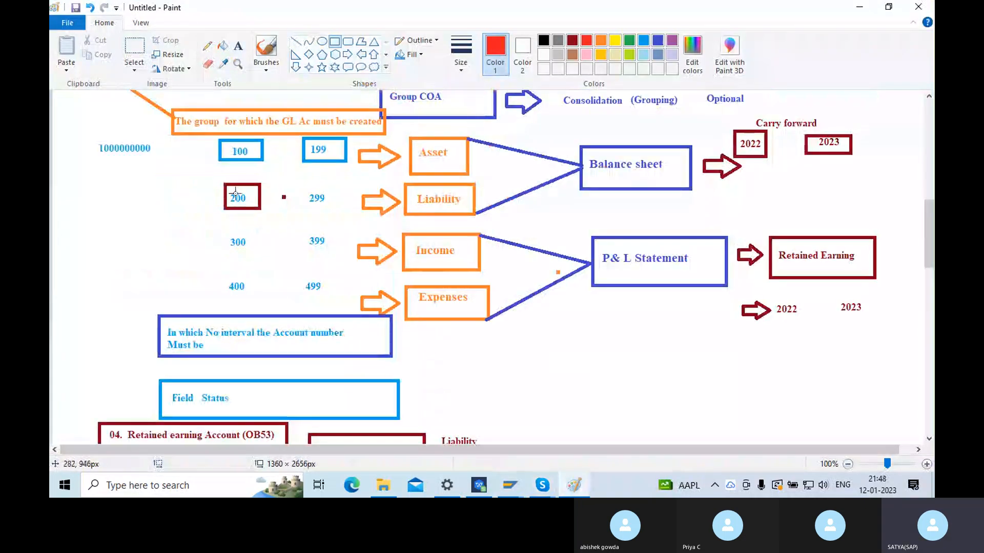
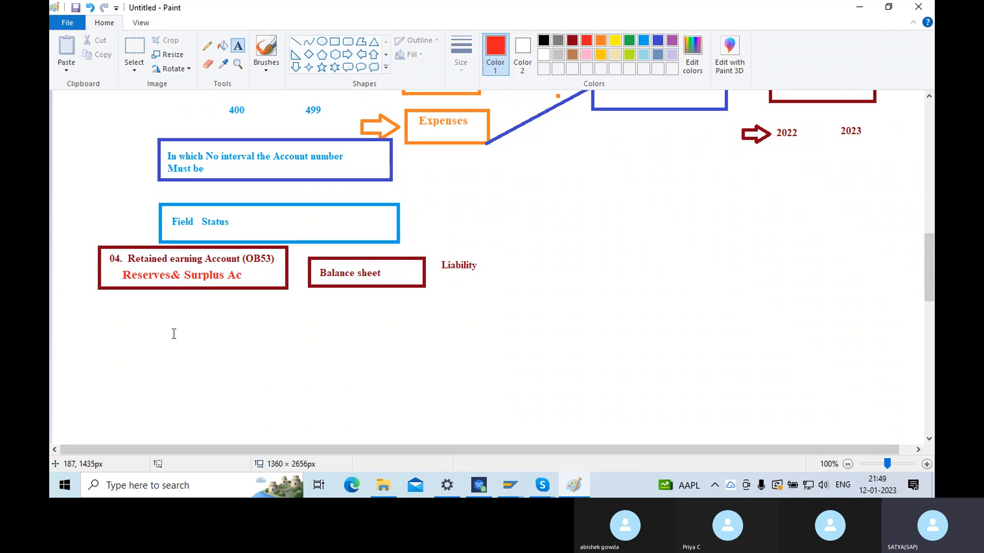
{"action": "left_click", "coordinate": [583, 488]}
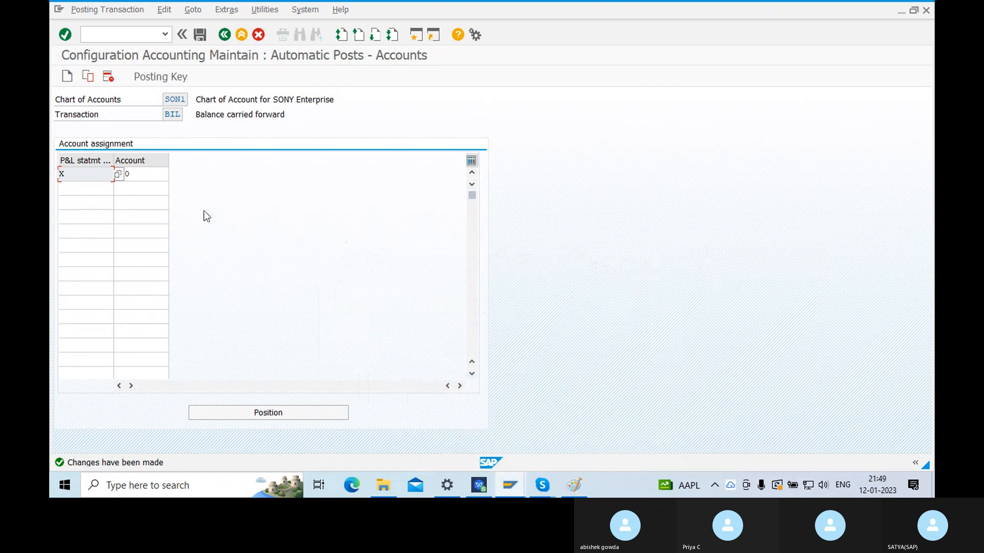
{"action": "left_click", "coordinate": [226, 35]}
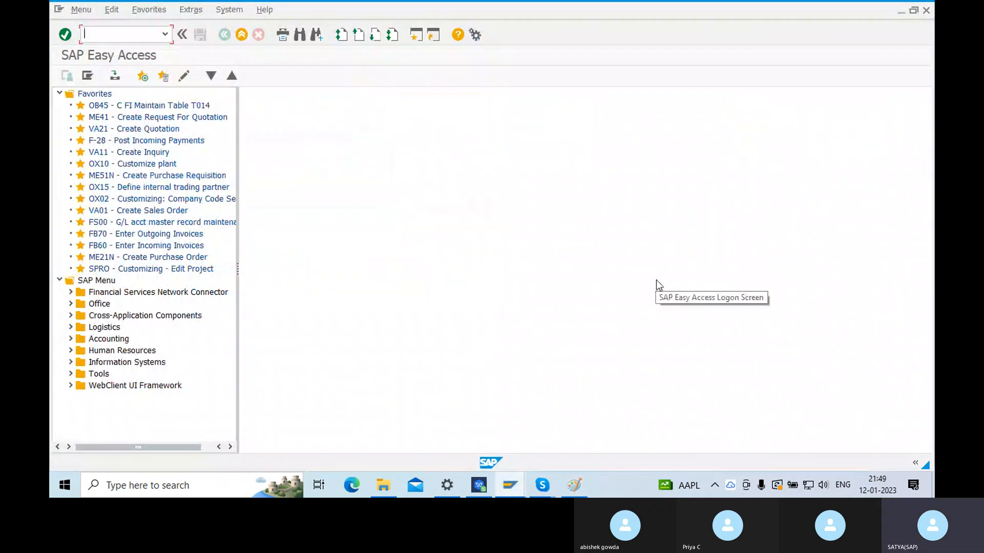
Step: Review the account group ranges and retained earnings step in the Paint notes and switch back to SAP
{"action": "left_click", "coordinate": [573, 485]}
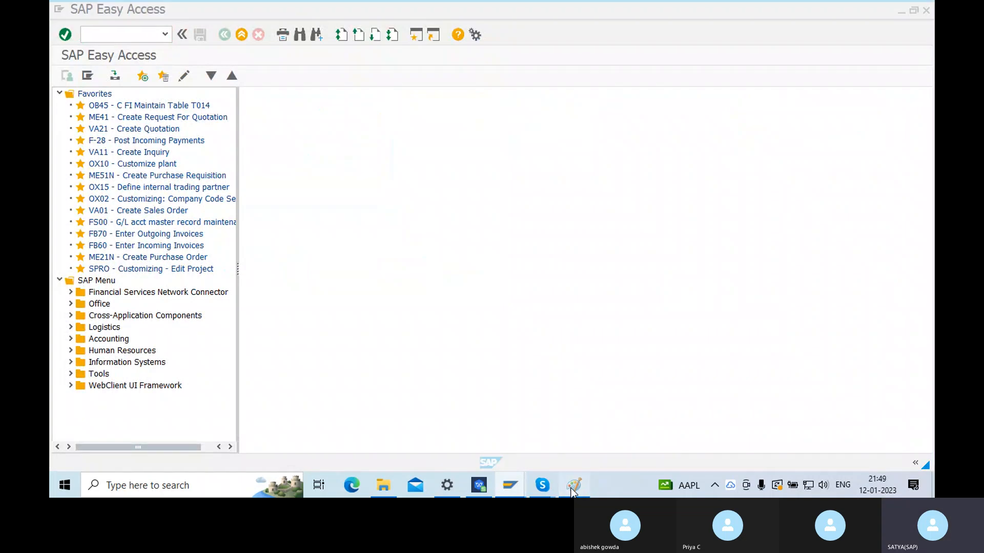
{"action": "scroll", "coordinate": [448, 250], "scroll_direction": "up", "scroll_amount": 3}
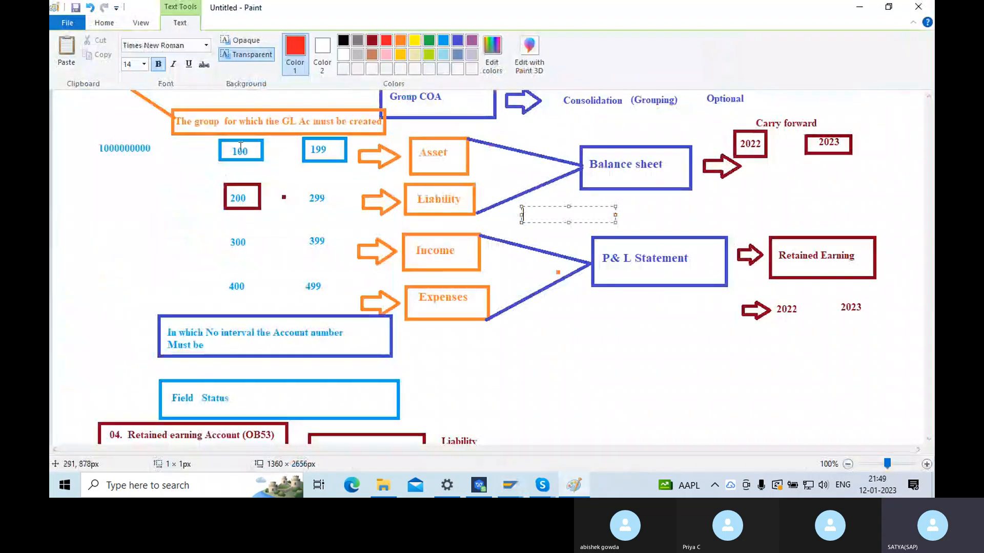
{"action": "scroll", "coordinate": [377, 155], "scroll_direction": "down", "scroll_amount": 5}
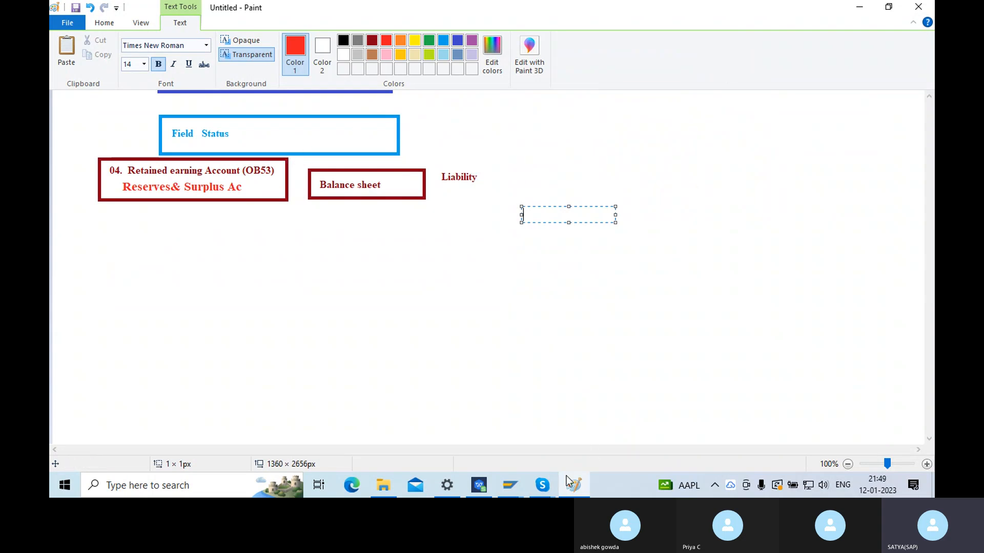
{"action": "mouse_move", "coordinate": [515, 481]}
{"action": "left_click", "coordinate": [565, 423]}
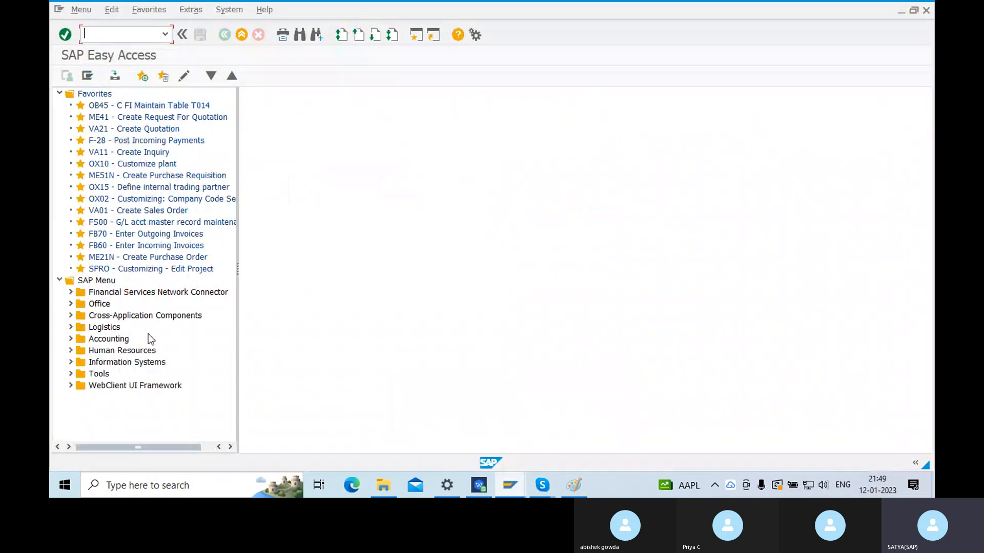
Step: Open the SAP Reference IMG through SPRO and expand Financial Accounting down to General Ledger Accounting
{"action": "double_click", "coordinate": [103, 269]}
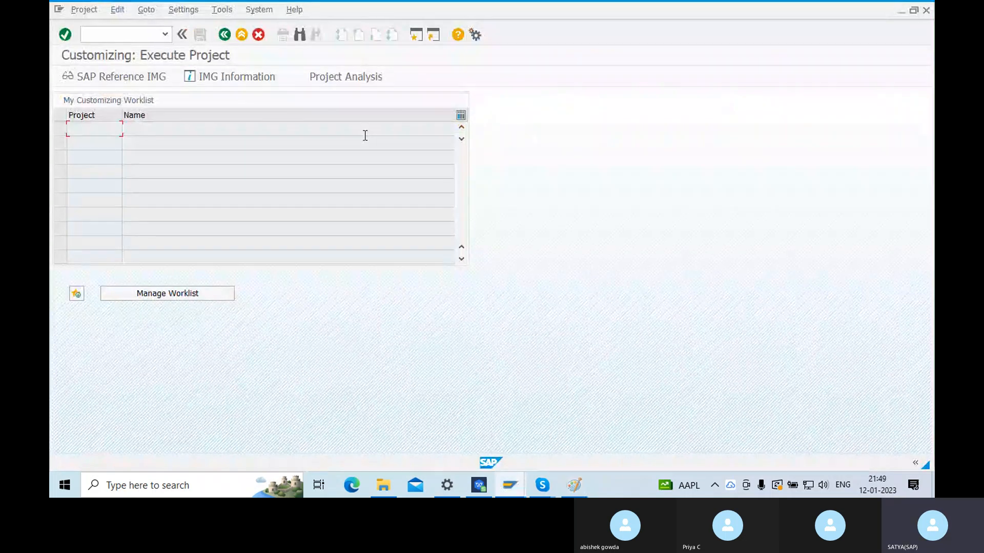
{"action": "left_click", "coordinate": [125, 76]}
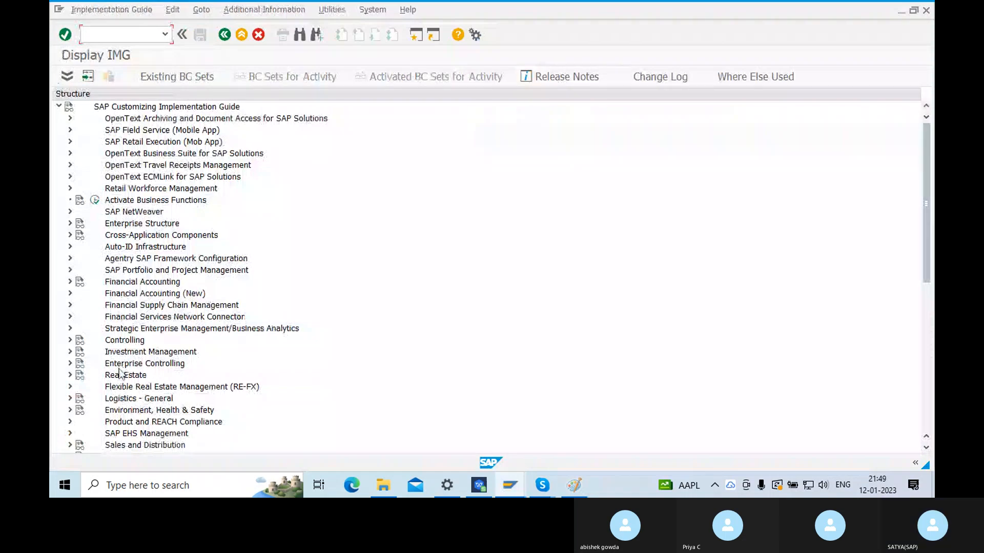
{"action": "scroll", "coordinate": [148, 322], "scroll_direction": "down", "scroll_amount": 1}
{"action": "scroll", "coordinate": [149, 326], "scroll_direction": "down", "scroll_amount": 2}
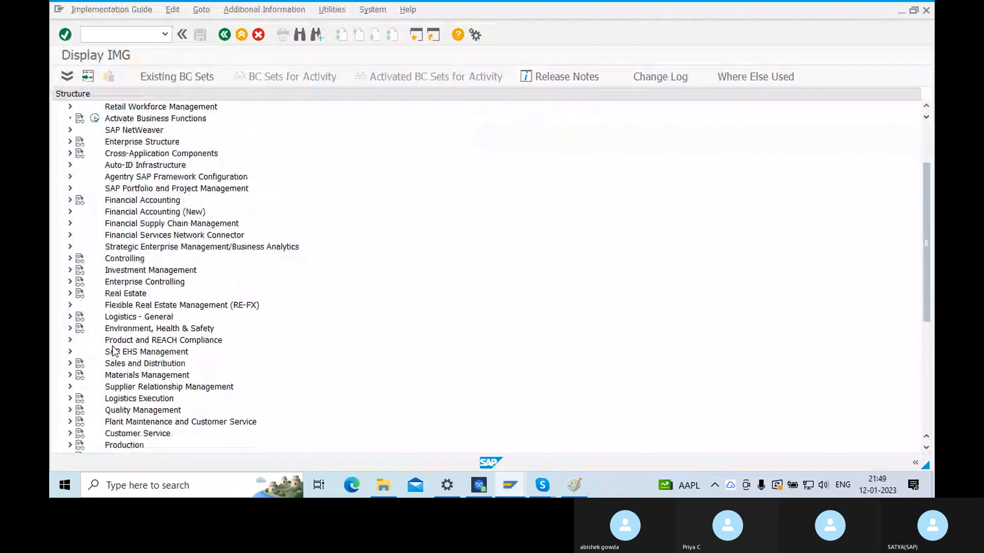
{"action": "left_click", "coordinate": [69, 201]}
{"action": "scroll", "coordinate": [162, 219], "scroll_direction": "down", "scroll_amount": 1}
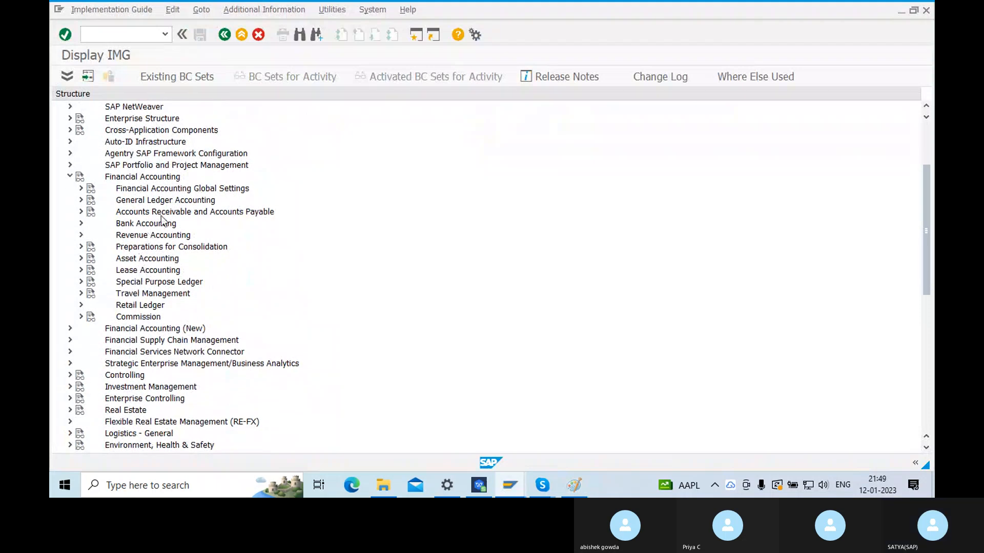
{"action": "left_click", "coordinate": [135, 200]}
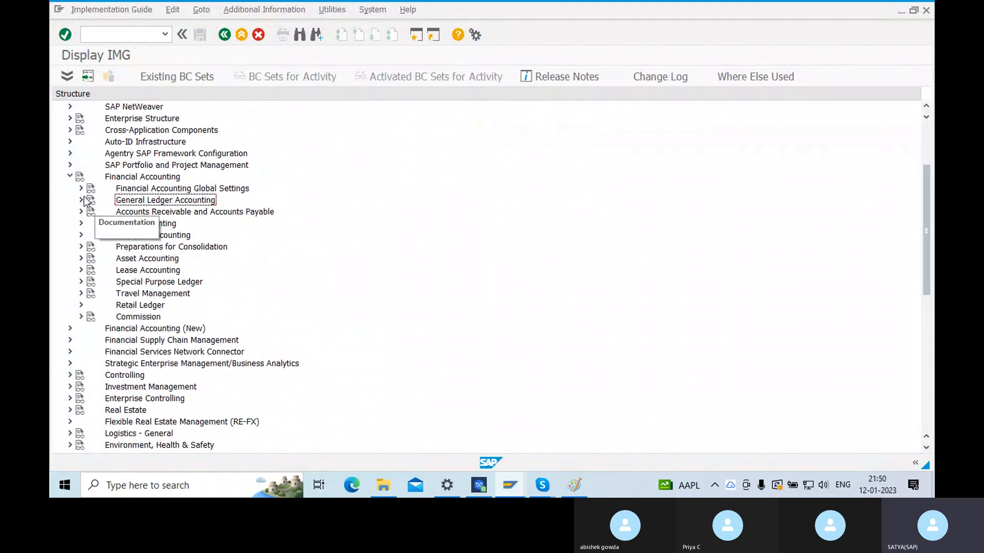
{"action": "left_click", "coordinate": [81, 200]}
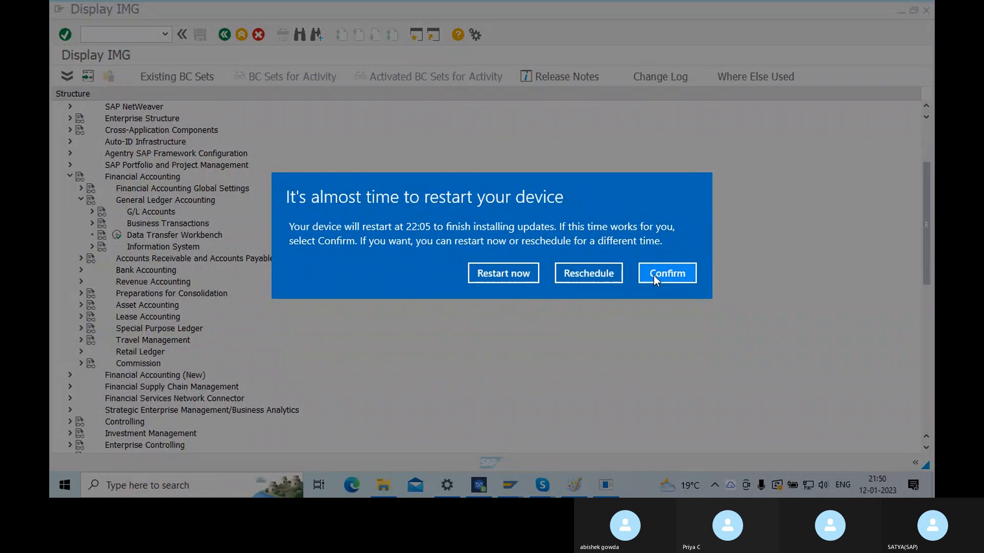
Step: Reschedule the pending Windows restart for tomorrow and return to the IMG structure
{"action": "left_click", "coordinate": [589, 272]}
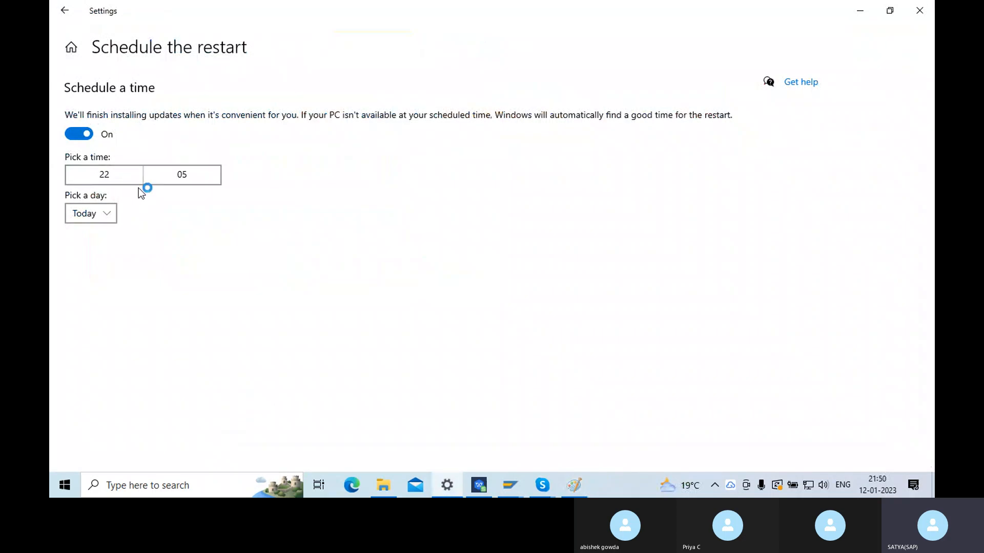
{"action": "left_click", "coordinate": [109, 213]}
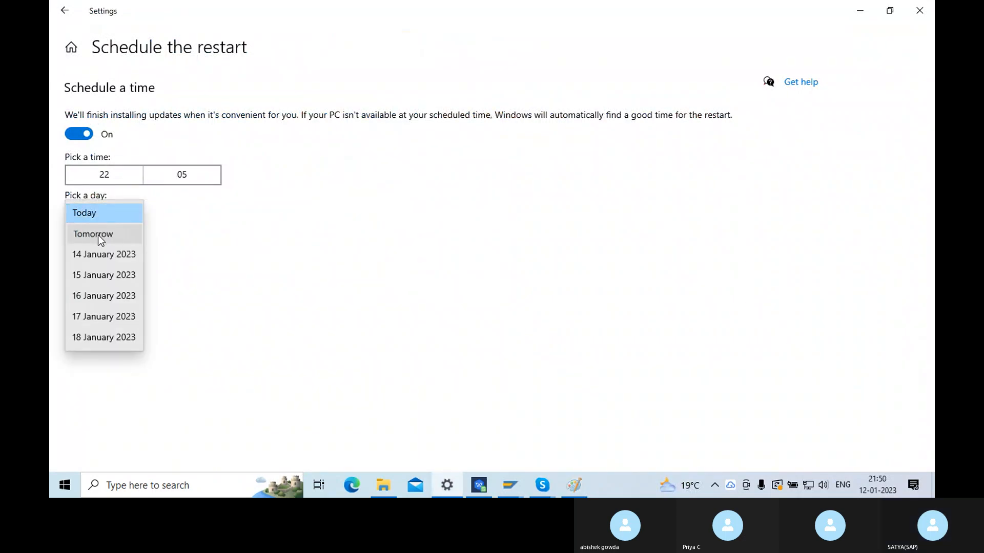
{"action": "key", "text": "Return"}
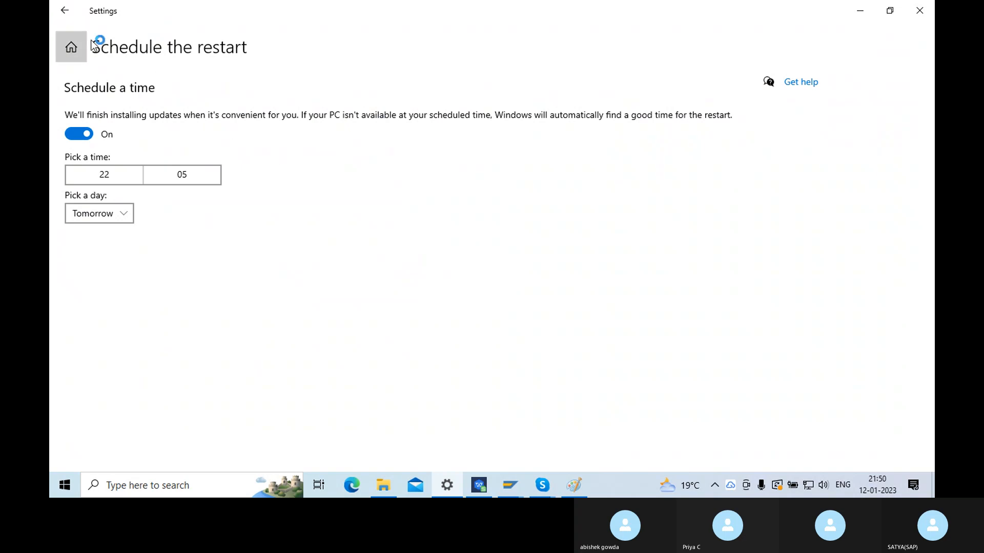
{"action": "left_click", "coordinate": [860, 11]}
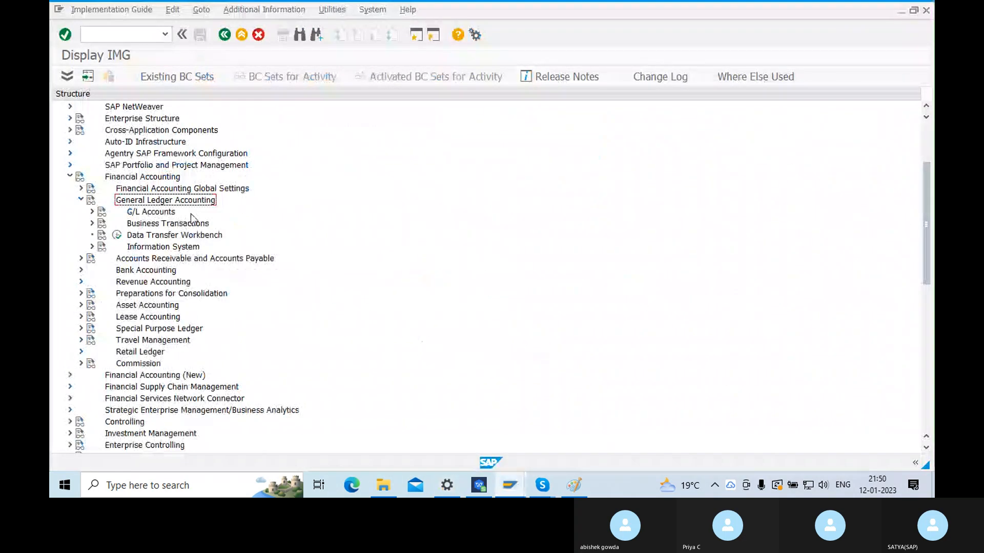
Step: Expand G/L Accounts, Master Data and Preparations under General Ledger Accounting in the IMG
{"action": "left_click", "coordinate": [134, 212]}
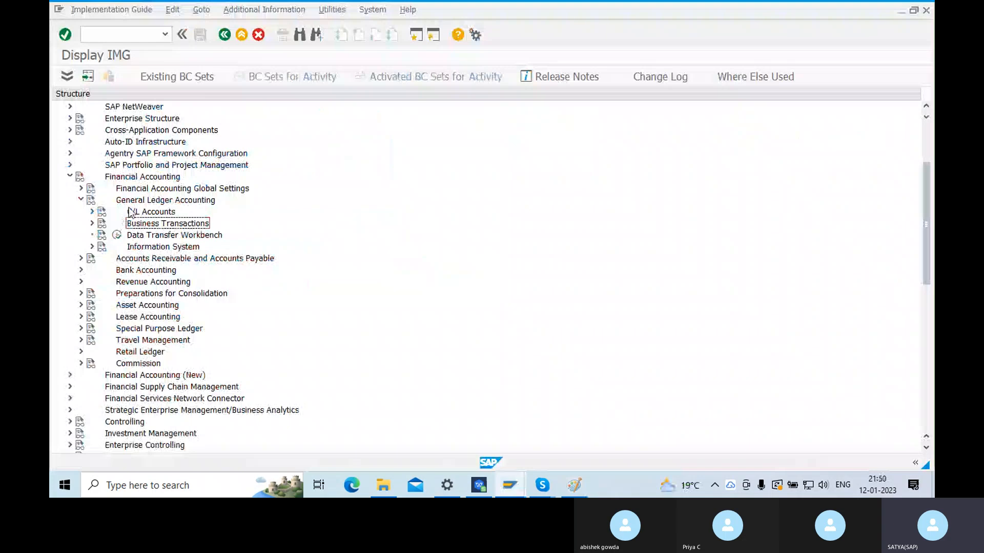
{"action": "left_click", "coordinate": [92, 212]}
{"action": "left_click", "coordinate": [156, 224]}
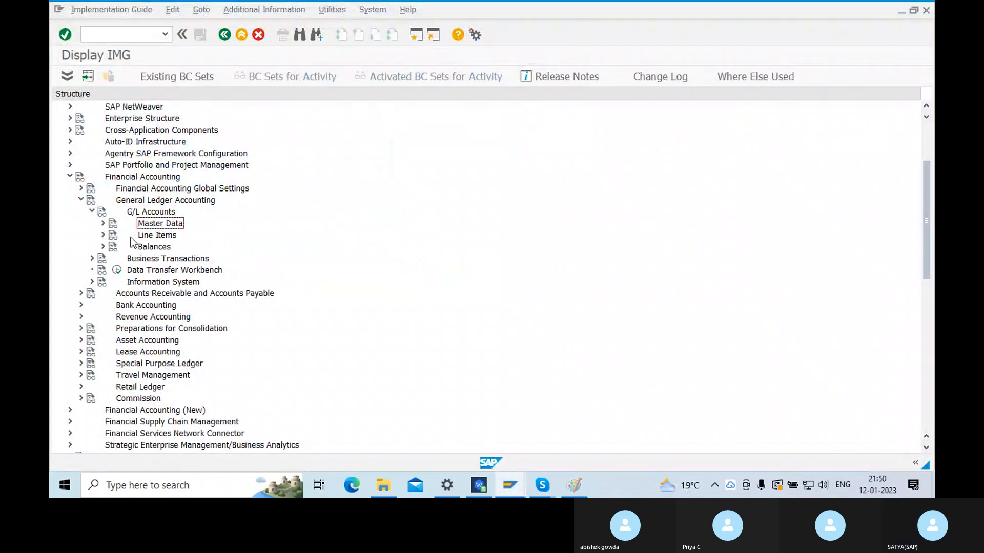
{"action": "left_click", "coordinate": [103, 224]}
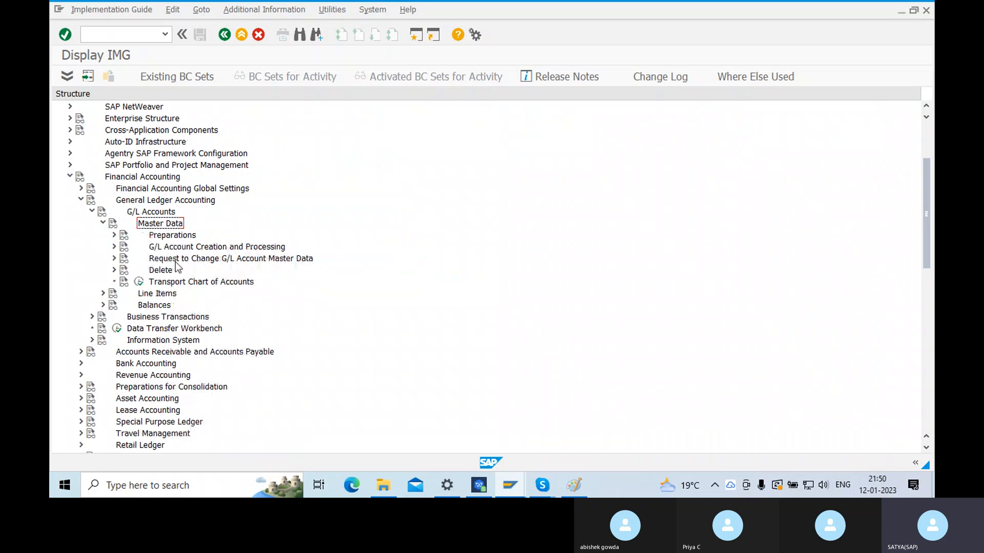
{"action": "left_click", "coordinate": [162, 237]}
{"action": "left_click", "coordinate": [115, 235]}
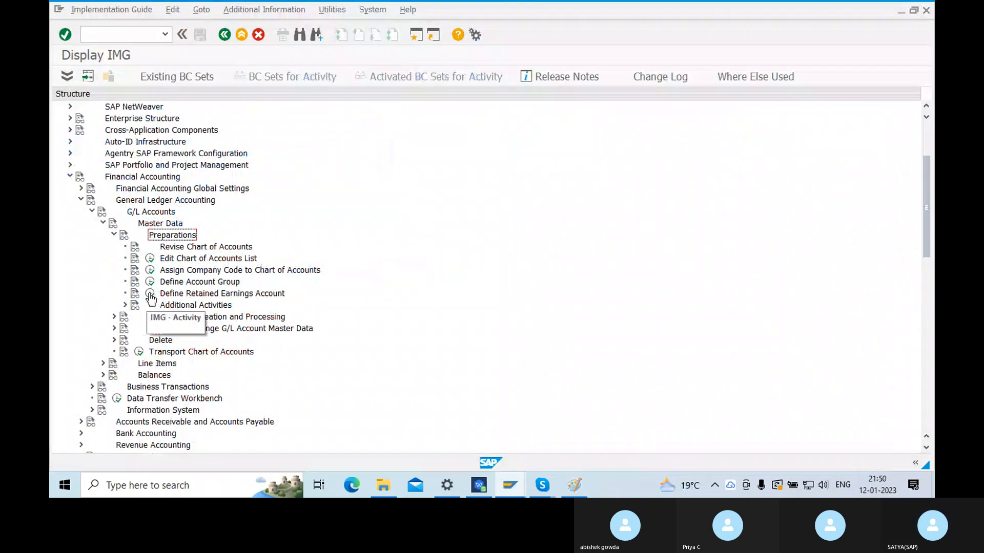
Step: Review the Preparations activities for the chart of accounts list, company code assignment, account group and retained earnings account
{"action": "left_click", "coordinate": [185, 259]}
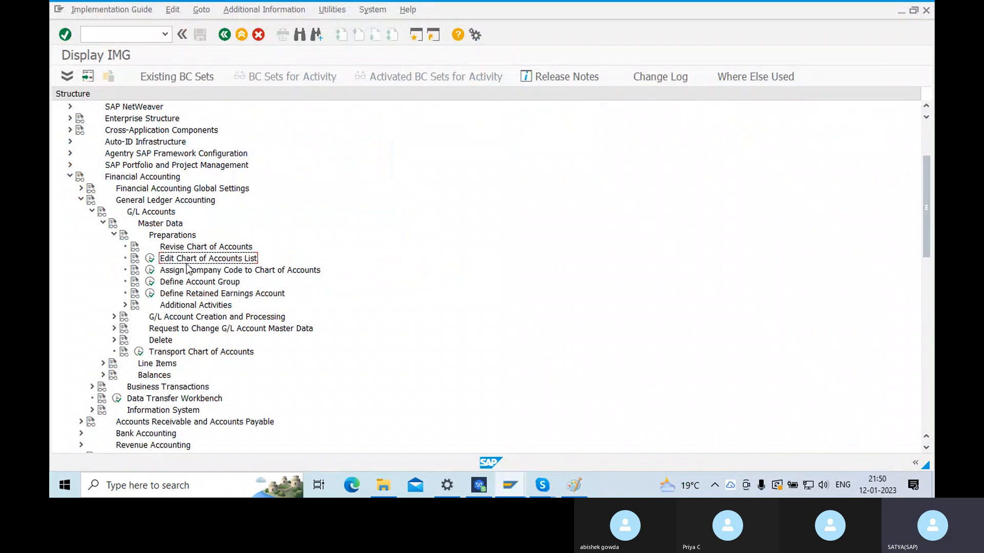
{"action": "left_click", "coordinate": [263, 270]}
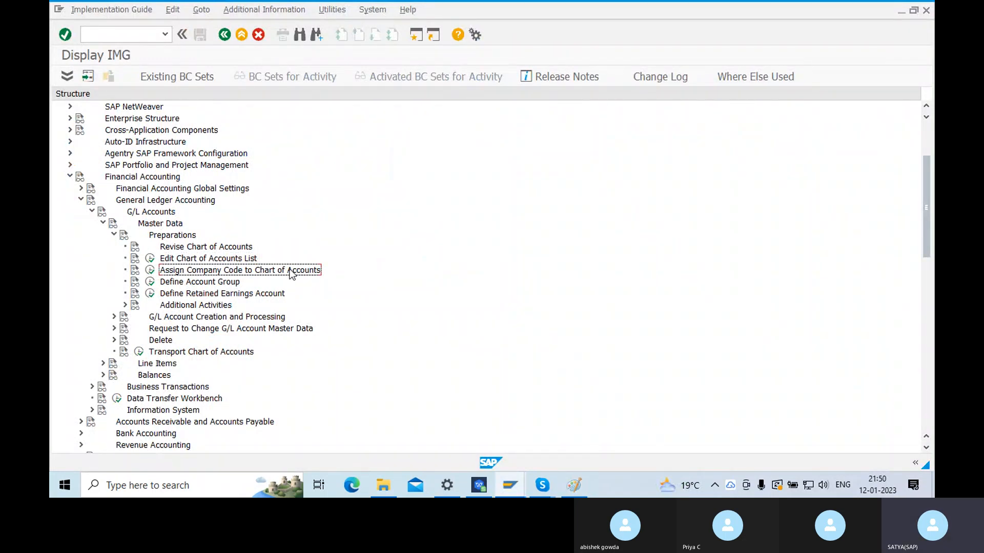
{"action": "left_click", "coordinate": [188, 283]}
{"action": "left_click", "coordinate": [186, 295]}
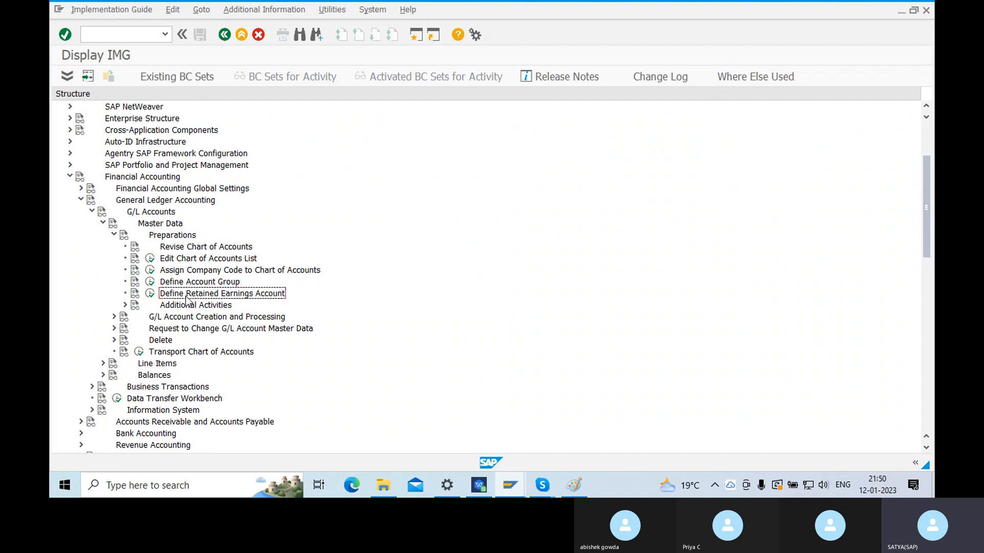
{"action": "left_click", "coordinate": [189, 260]}
{"action": "left_click", "coordinate": [190, 270]}
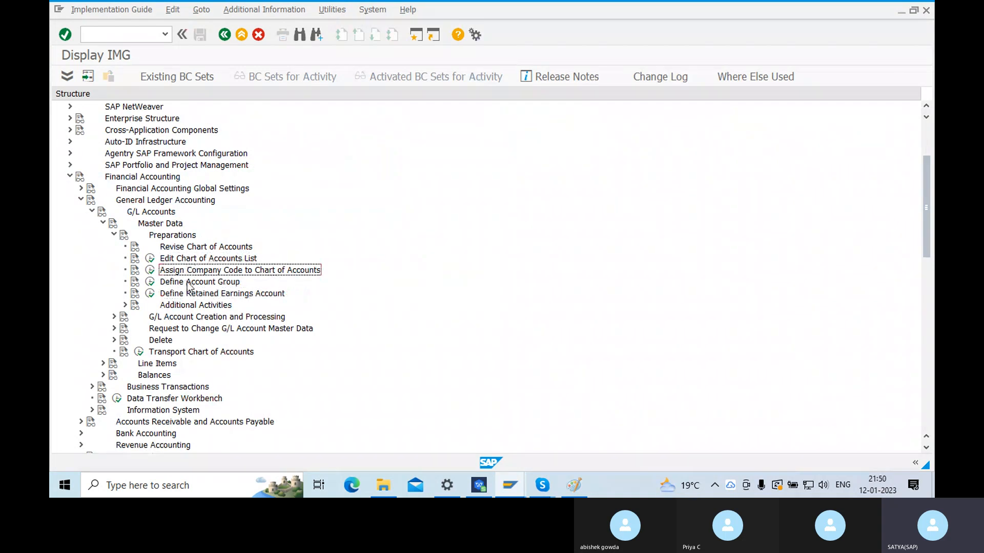
Step: View the new entry form of Edit Chart of Accounts List and return to the IMG without creating an entry
{"action": "left_click", "coordinate": [149, 260]}
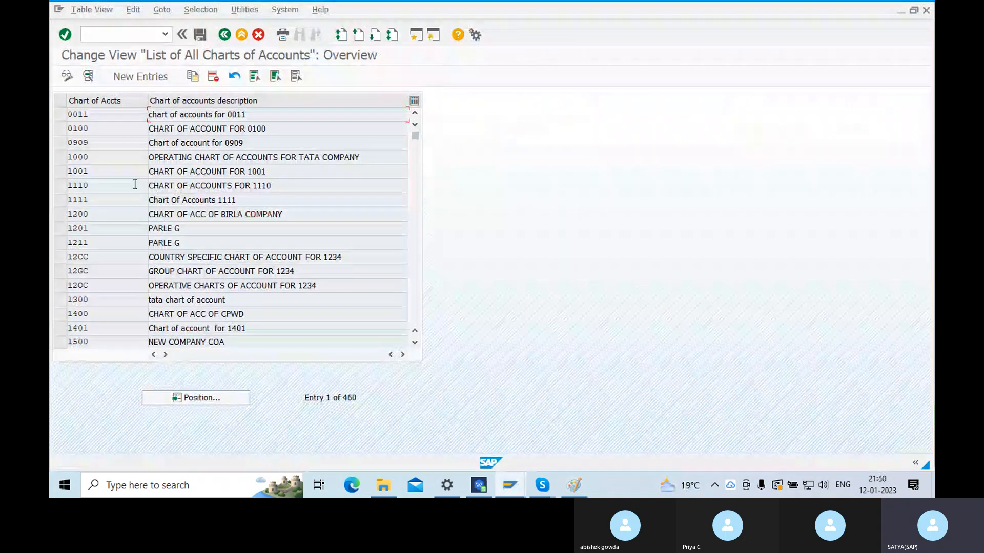
{"action": "left_click", "coordinate": [134, 75]}
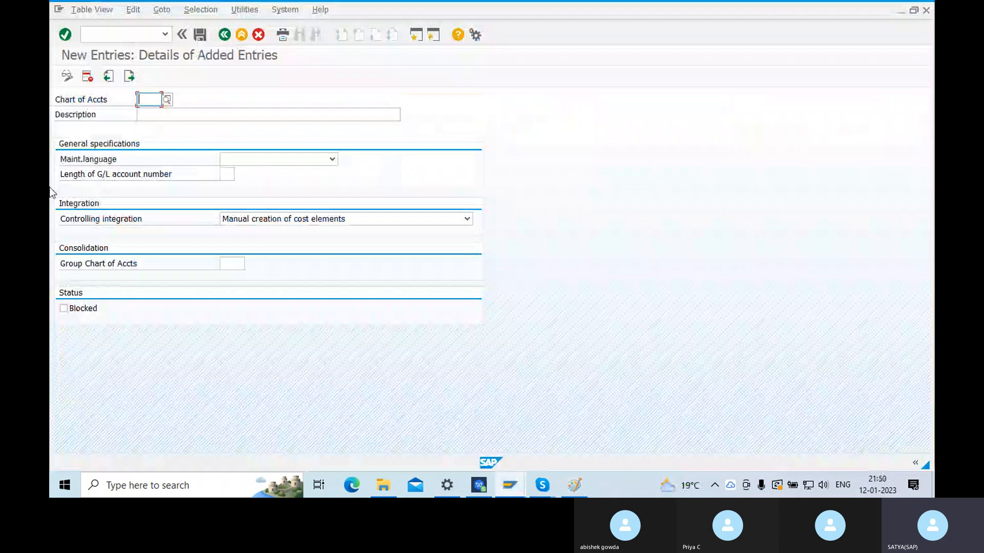
{"action": "left_click", "coordinate": [240, 36]}
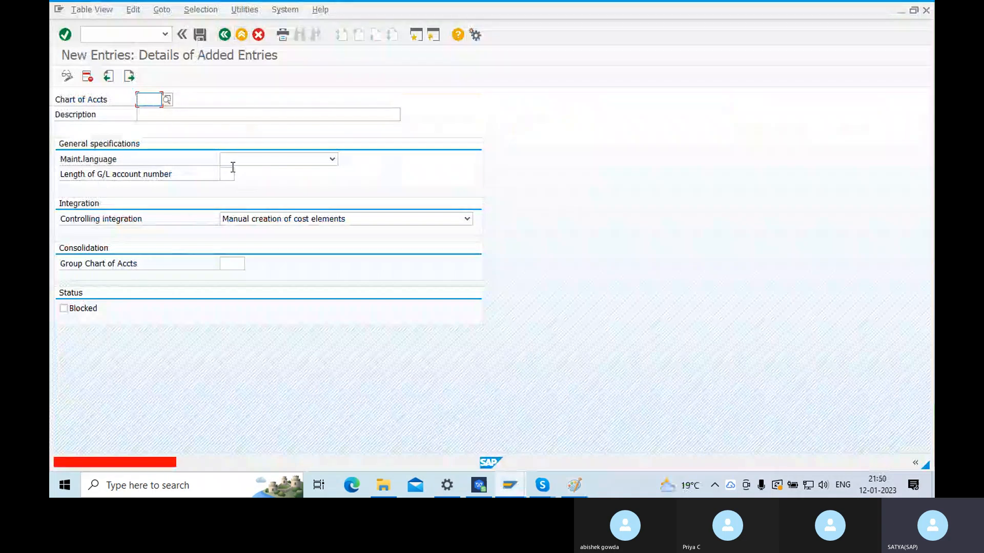
{"action": "left_click", "coordinate": [258, 35]}
{"action": "left_click", "coordinate": [246, 239]}
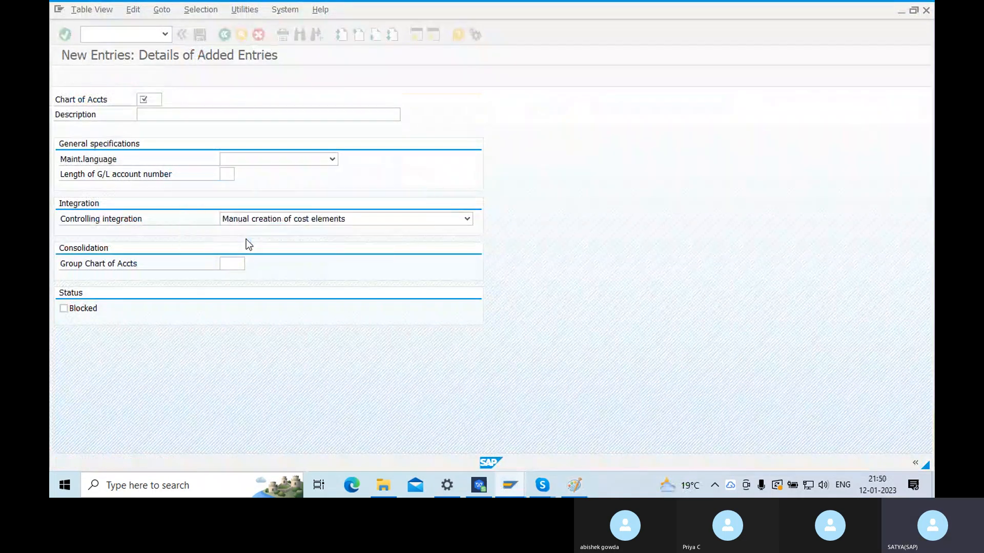
{"action": "left_click", "coordinate": [225, 34]}
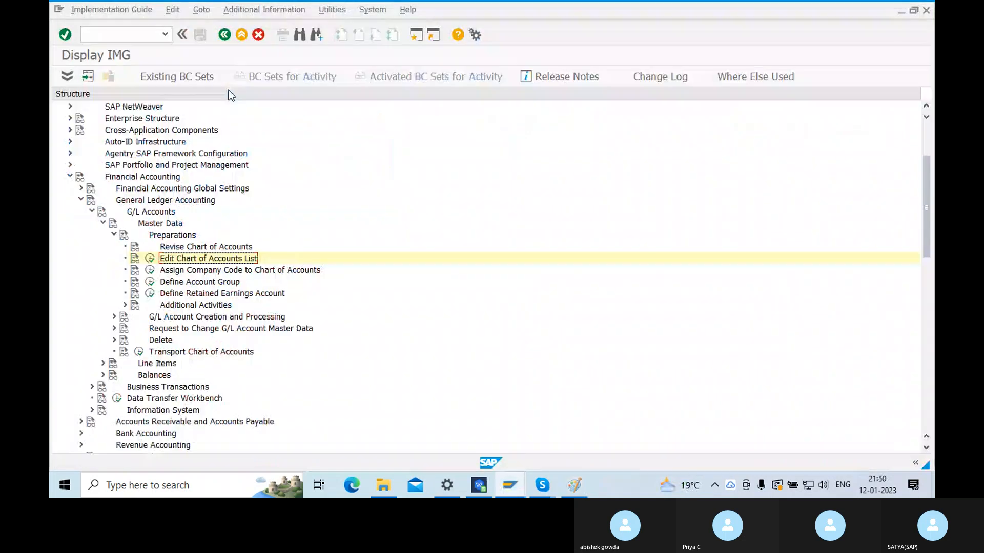
Step: Look up company code SON1 in Assign Company Code to Chart of Accounts, check its chart of accounts, and return to the IMG
{"action": "left_click", "coordinate": [183, 273]}
{"action": "left_click", "coordinate": [150, 270]}
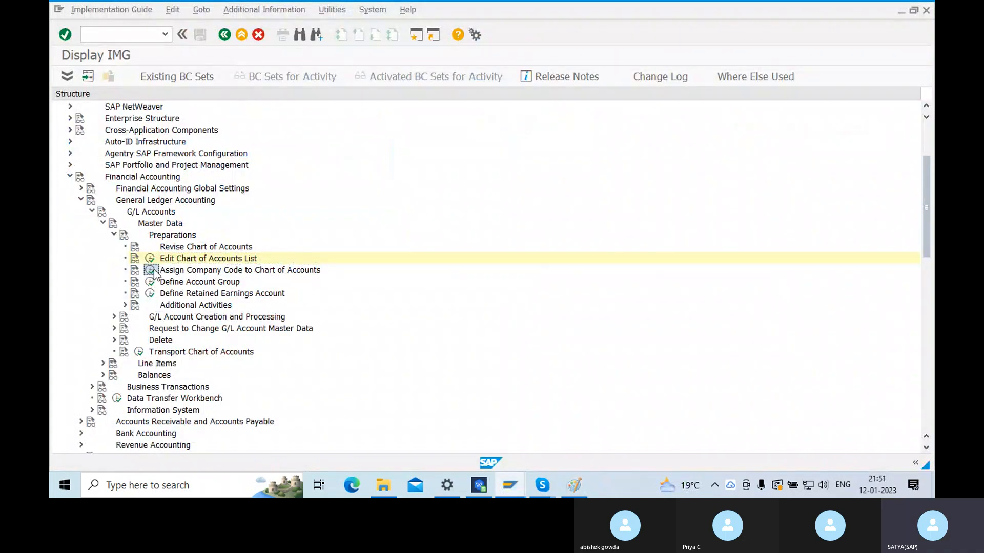
{"action": "left_click", "coordinate": [190, 398]}
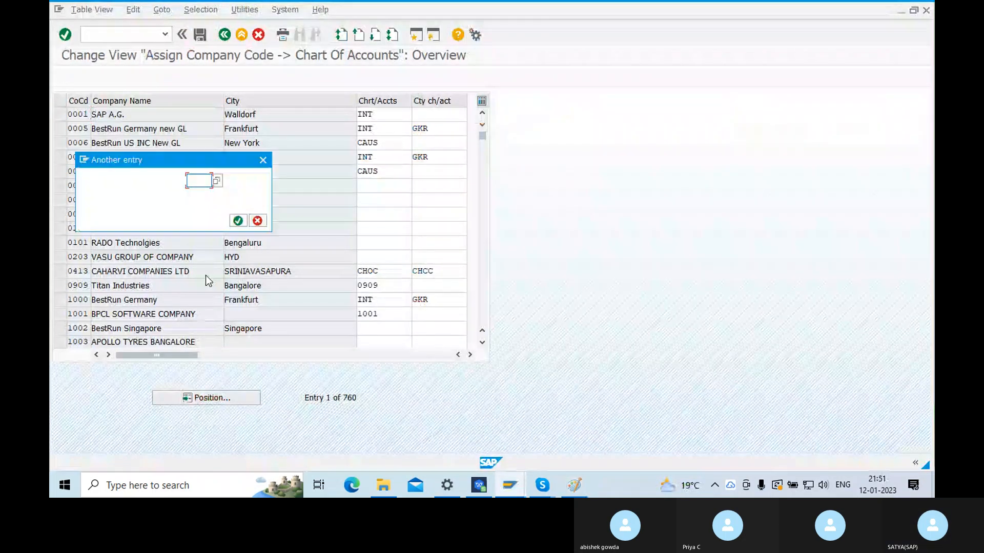
{"action": "type", "text": "S"}
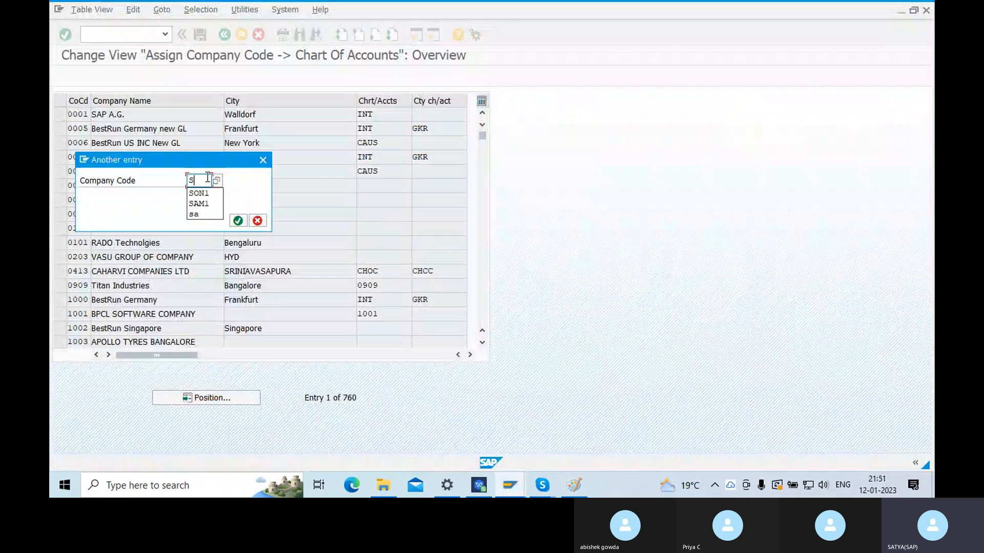
{"action": "type", "text": "ON1"}
{"action": "key", "text": "Return"}
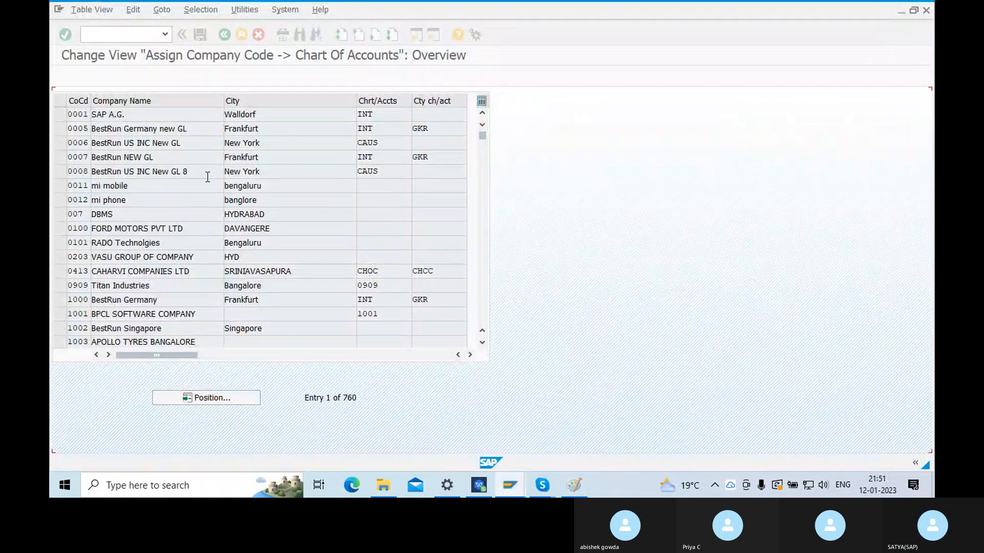
{"action": "left_click", "coordinate": [62, 116]}
{"action": "double_click", "coordinate": [389, 117]}
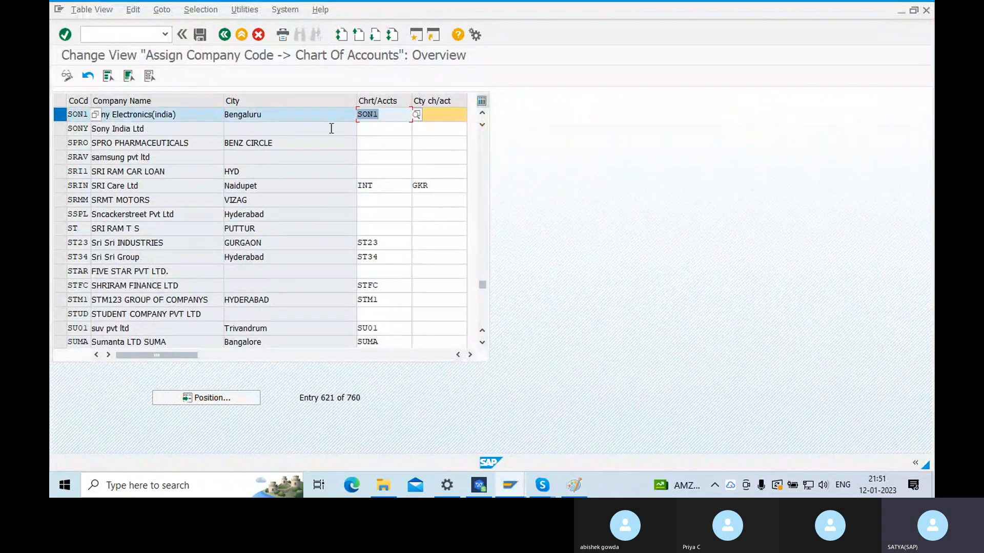
{"action": "left_click", "coordinate": [224, 34]}
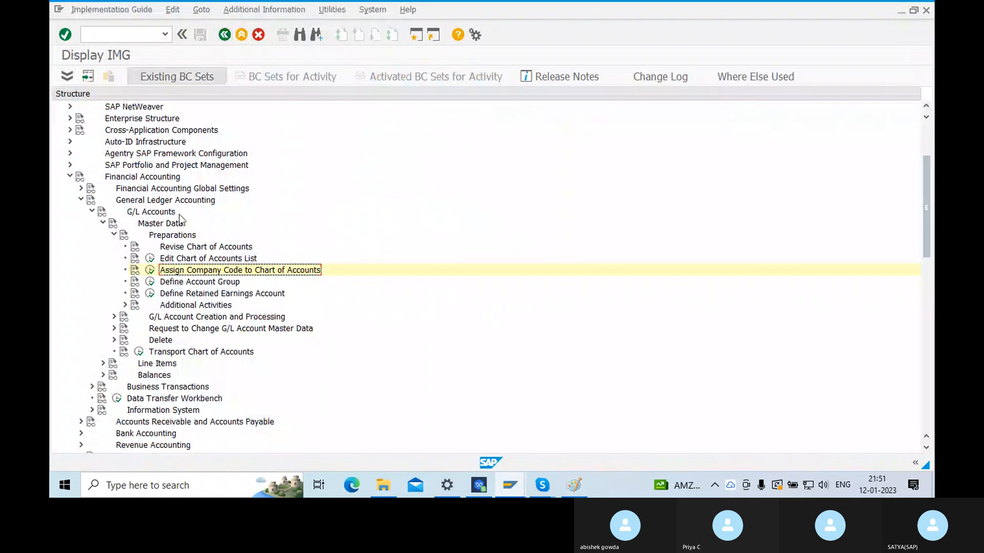
Step: Look up chart of accounts SON1 in Define Account Group, review its account groups and number ranges, and return to the IMG
{"action": "left_click", "coordinate": [184, 283]}
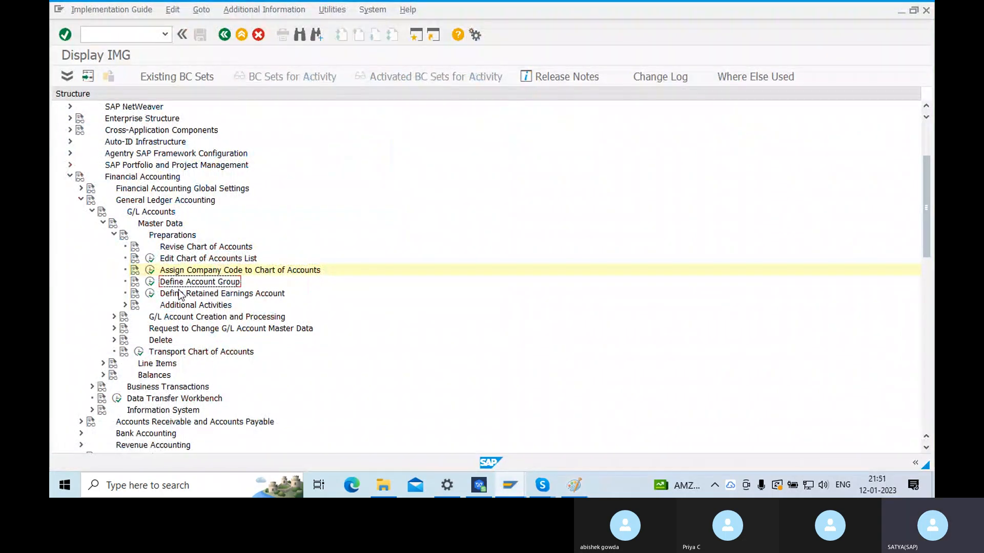
{"action": "left_click", "coordinate": [150, 283]}
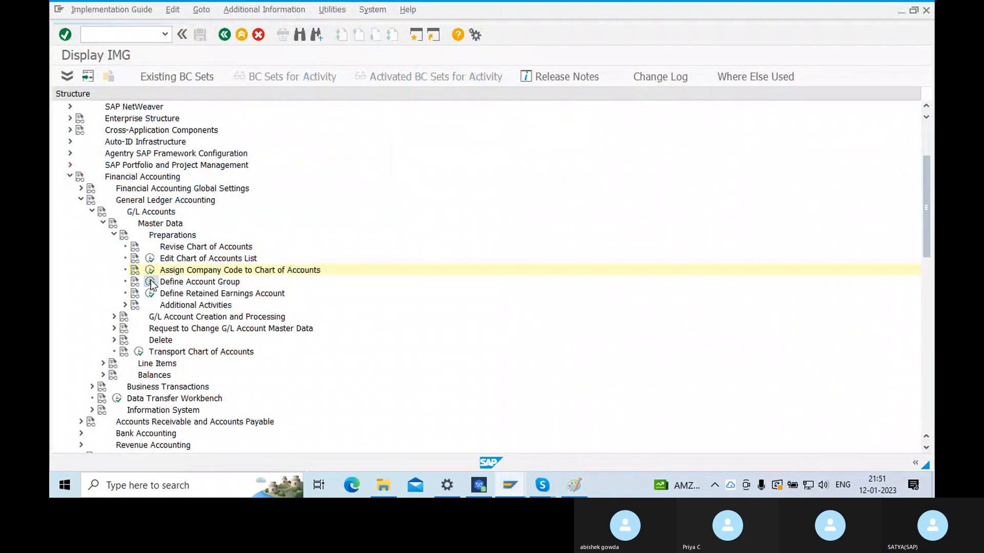
{"action": "left_click", "coordinate": [197, 442]}
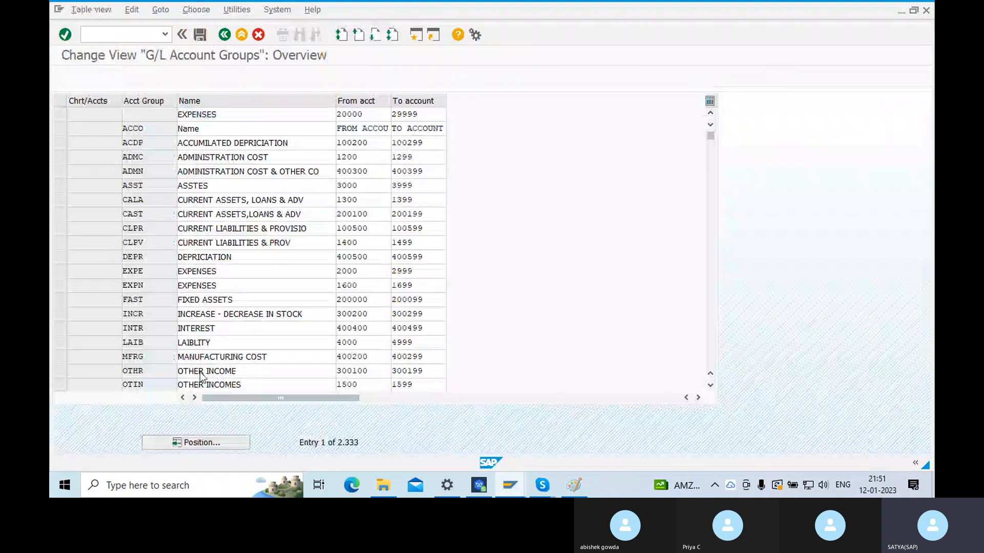
{"action": "type", "text": "S"}
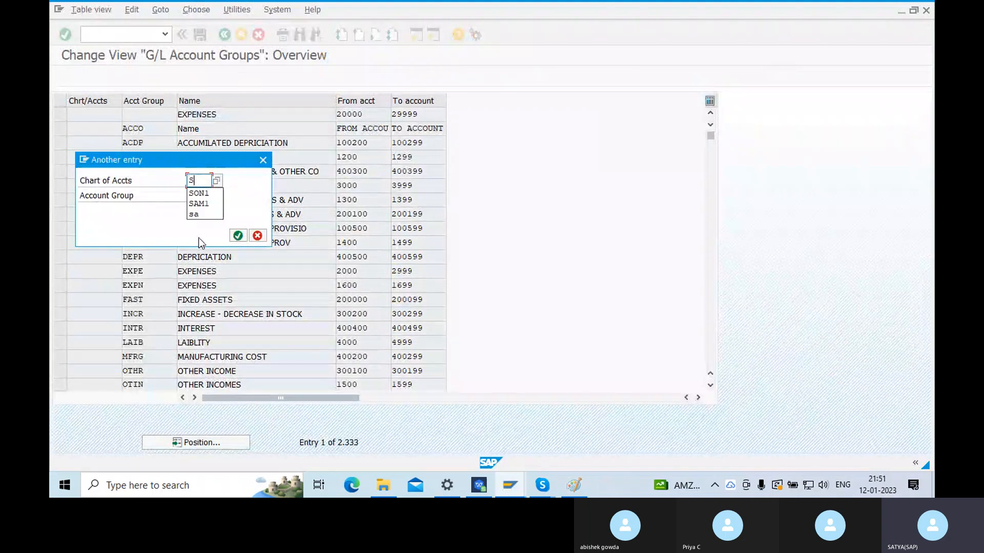
{"action": "type", "text": "ON1"}
{"action": "key", "text": "Return"}
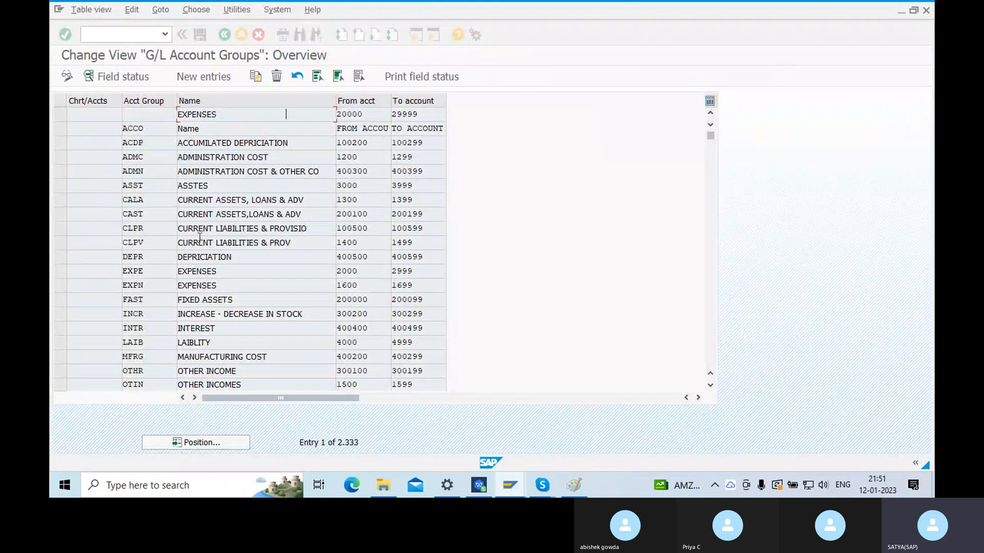
{"action": "left_click_drag", "start_coordinate": [60, 117], "coordinate": [69, 156]}
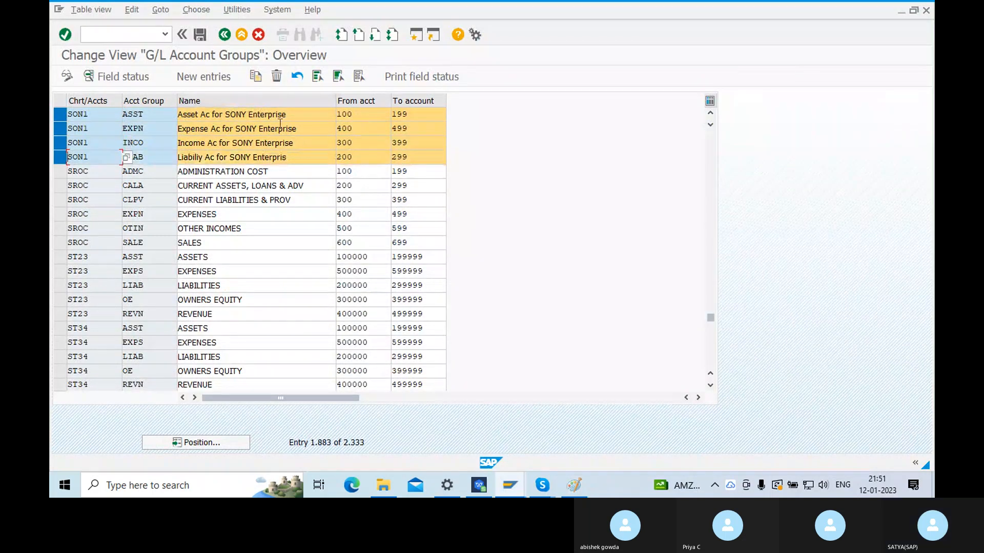
{"action": "left_click", "coordinate": [309, 114]}
{"action": "left_click_drag", "start_coordinate": [246, 129], "coordinate": [361, 123]}
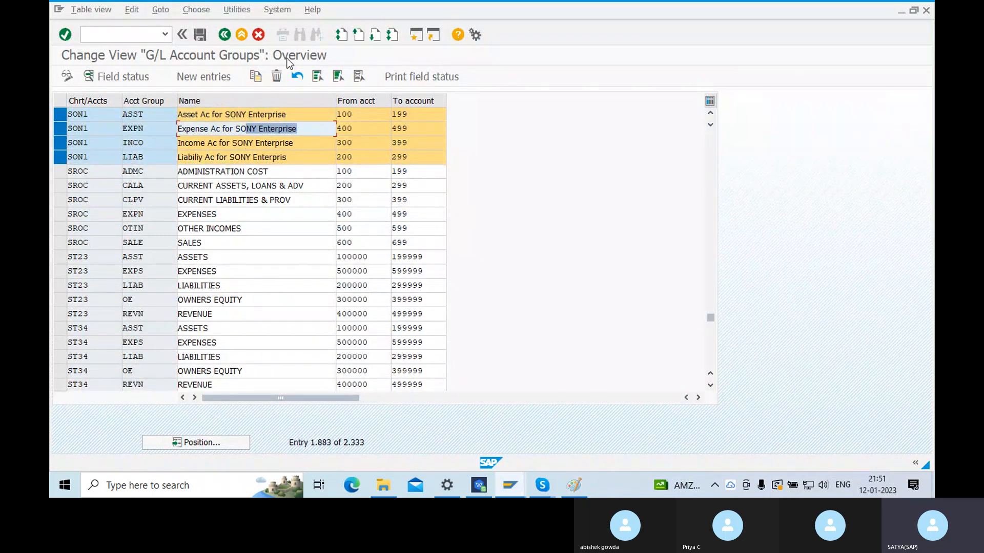
{"action": "left_click", "coordinate": [224, 35]}
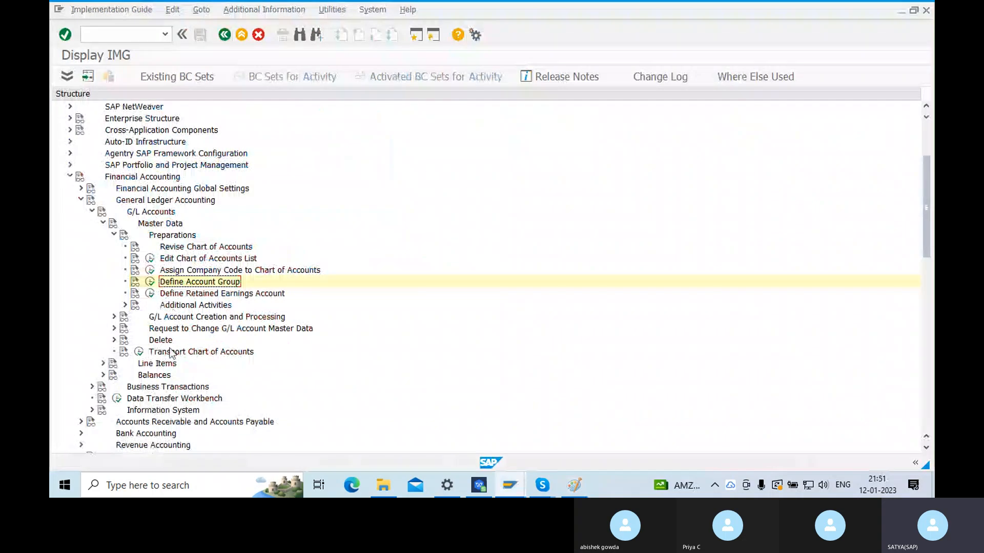
Step: Check the Define Retained Earnings Account setting for chart of accounts SON1 and return to the IMG
{"action": "left_click", "coordinate": [191, 294]}
{"action": "left_click", "coordinate": [150, 293]}
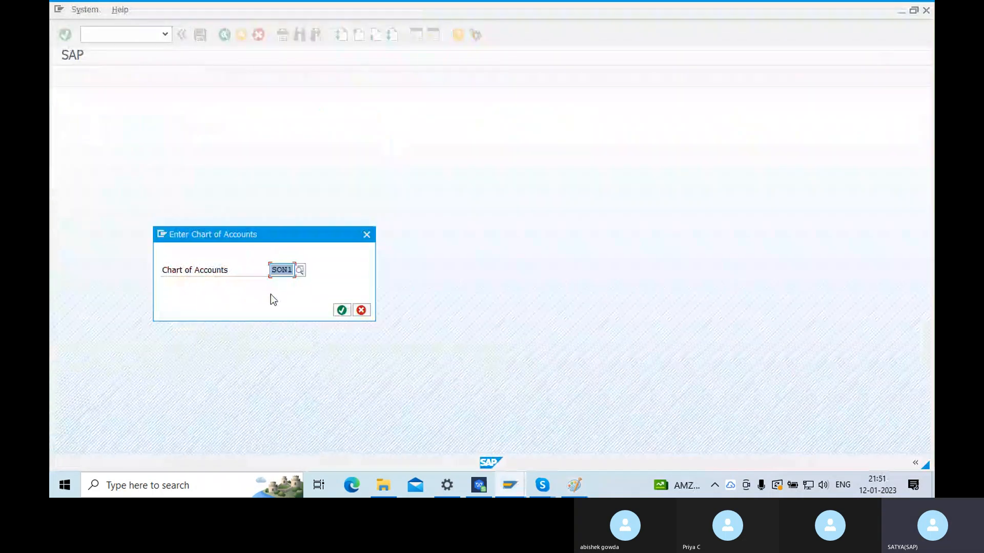
{"action": "left_click", "coordinate": [342, 310]}
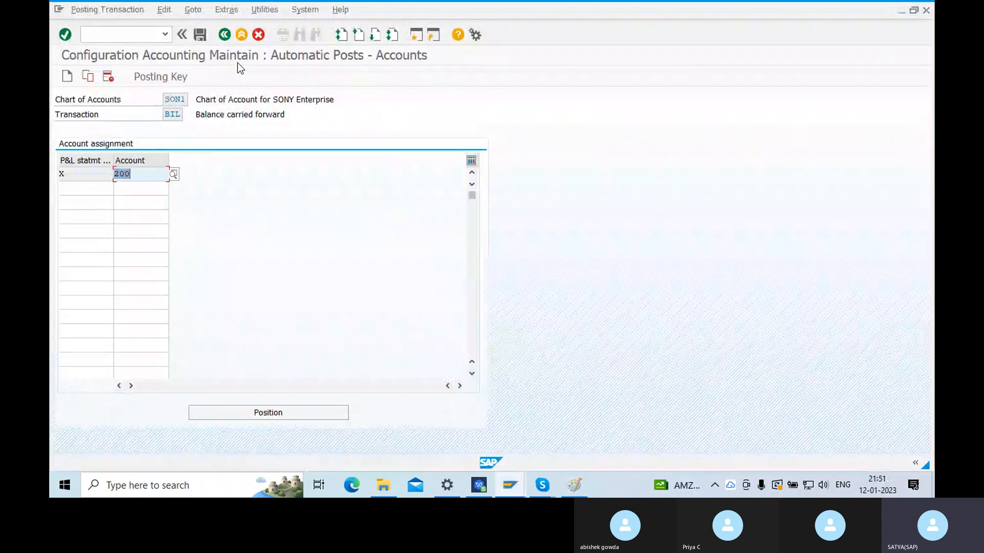
{"action": "left_click", "coordinate": [243, 36]}
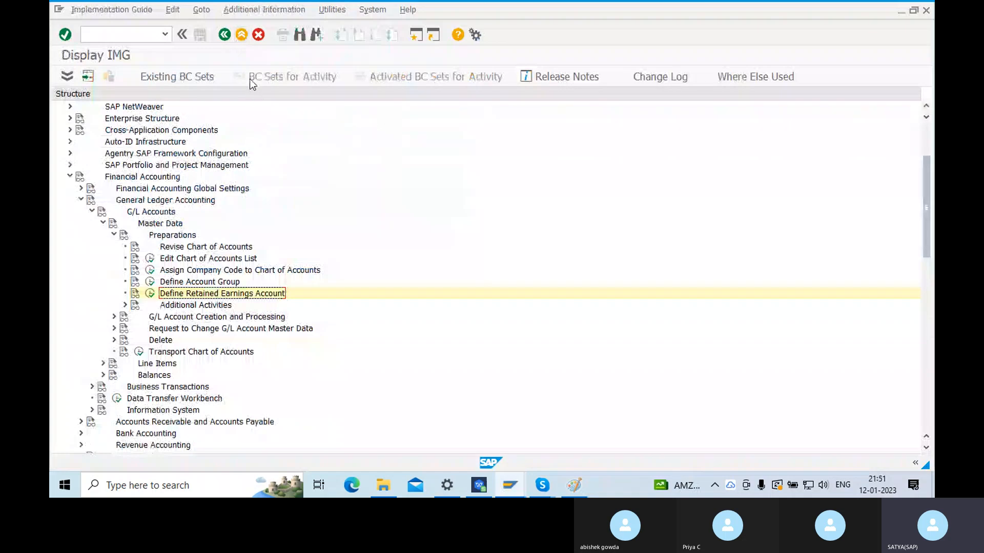
Step: Exit the IMG and the Customizing project screen to get back to SAP Easy Access
{"action": "left_click", "coordinate": [241, 34]}
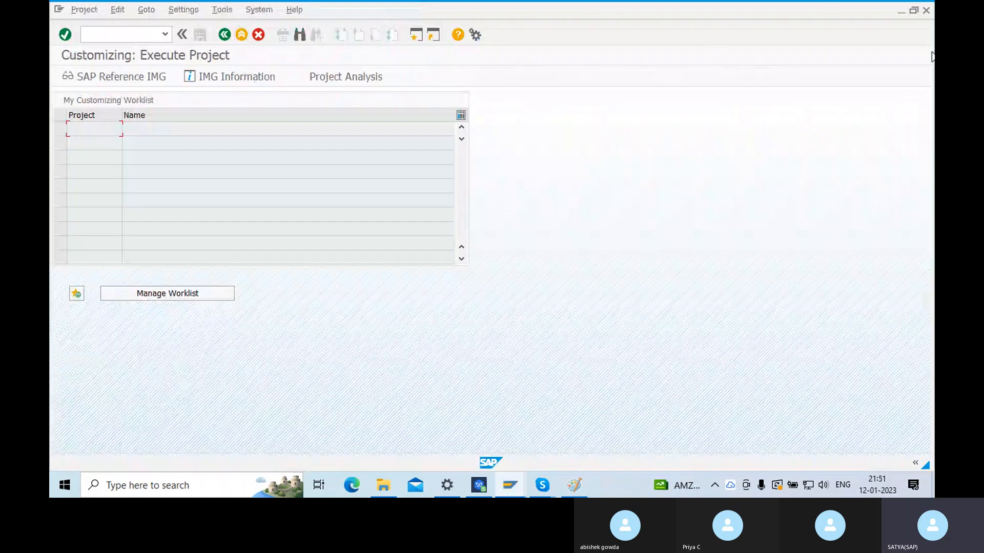
{"action": "left_click", "coordinate": [242, 34]}
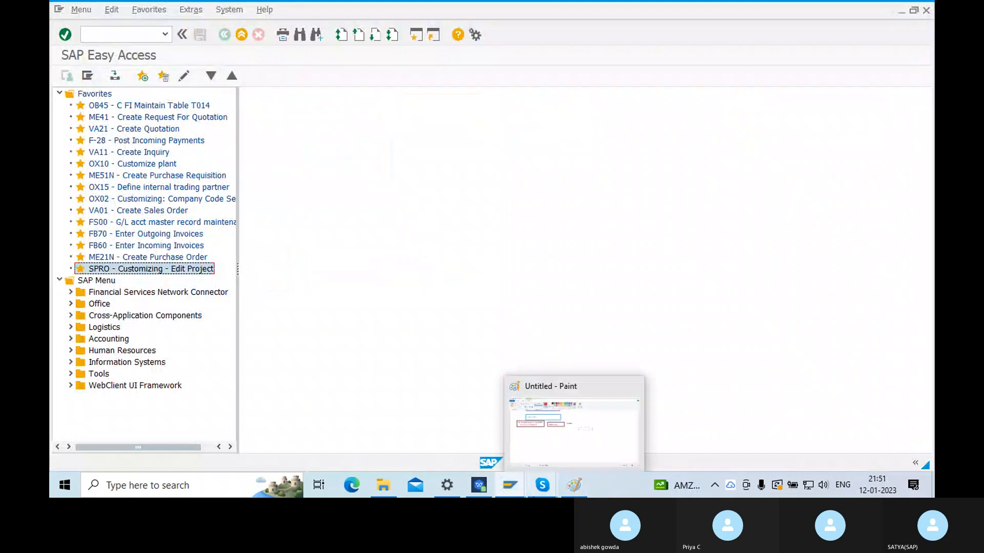
{"action": "mouse_move", "coordinate": [515, 488]}
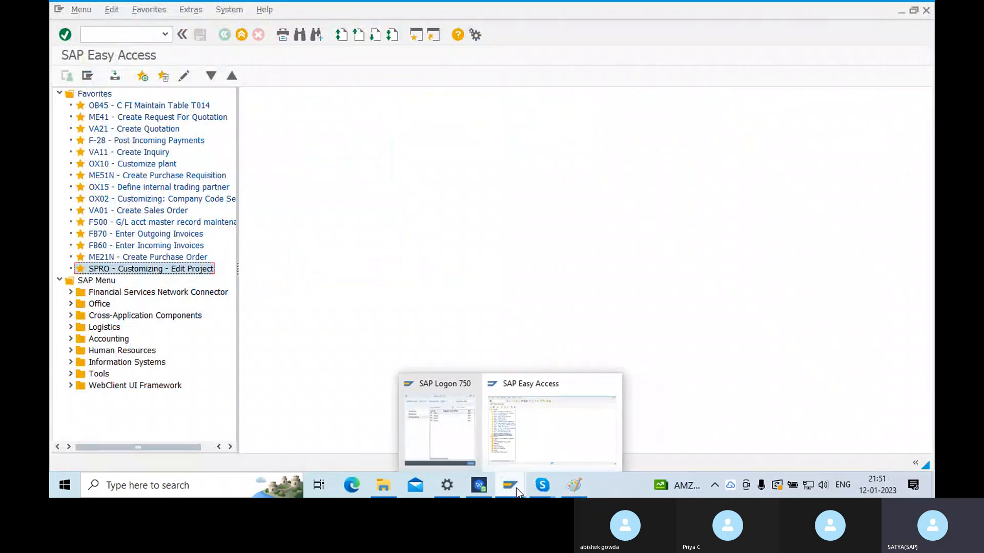
{"action": "left_click", "coordinate": [537, 440]}
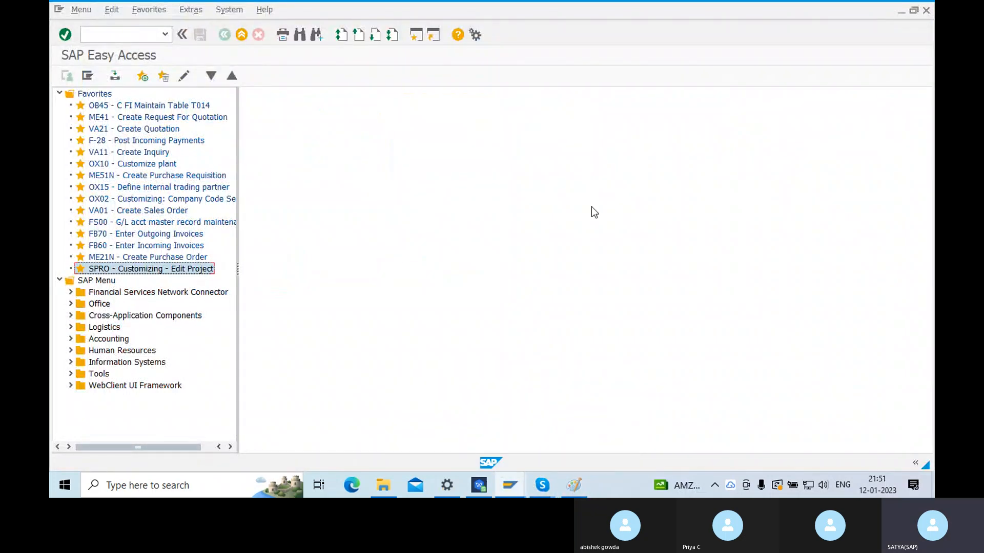
Step: Switch to Paint, review the GL configuration notes from chart of accounts to retained earnings account, and return to SAP Easy Access
{"action": "left_click", "coordinate": [574, 486]}
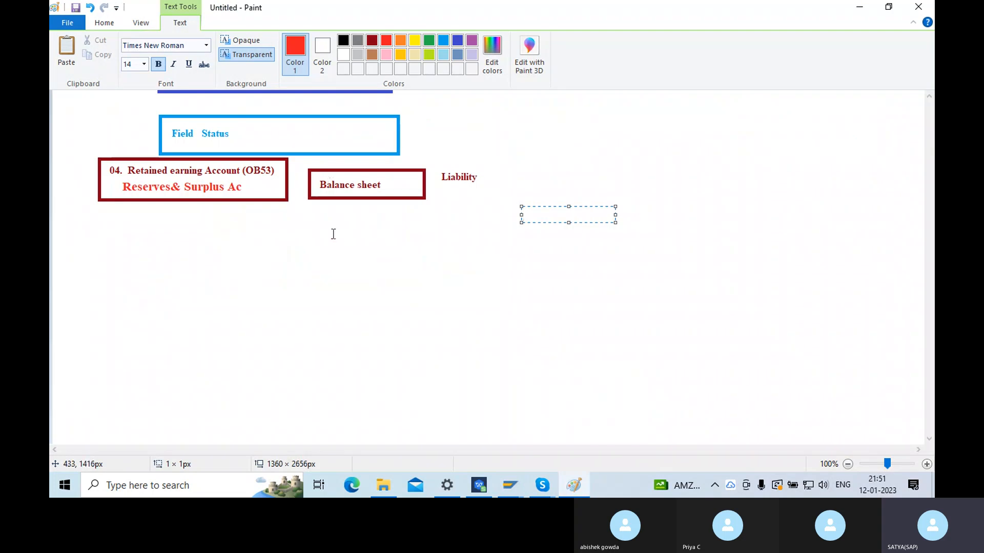
{"action": "scroll", "coordinate": [331, 233], "scroll_direction": "up", "scroll_amount": 5}
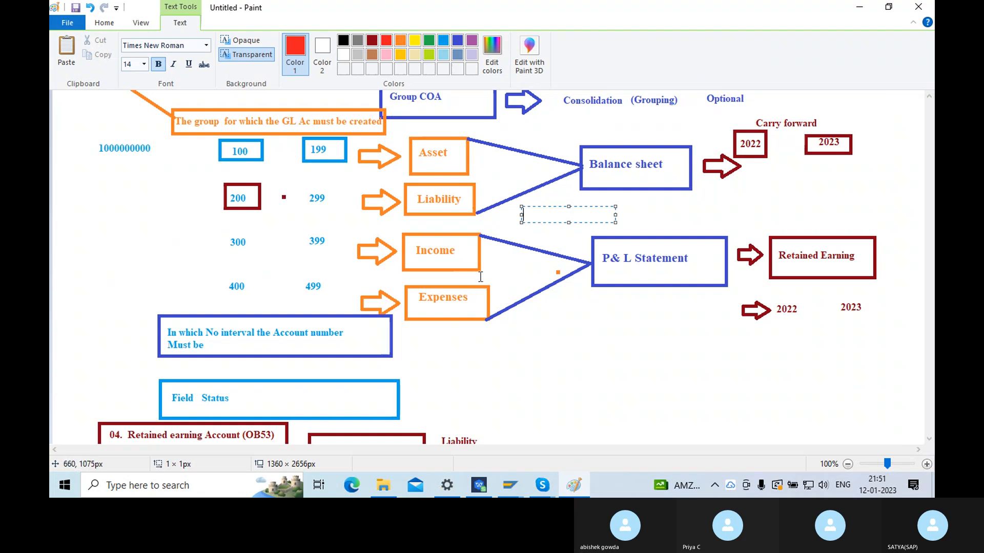
{"action": "scroll", "coordinate": [481, 277], "scroll_direction": "up", "scroll_amount": 9}
{"action": "scroll", "coordinate": [502, 258], "scroll_direction": "down", "scroll_amount": 4}
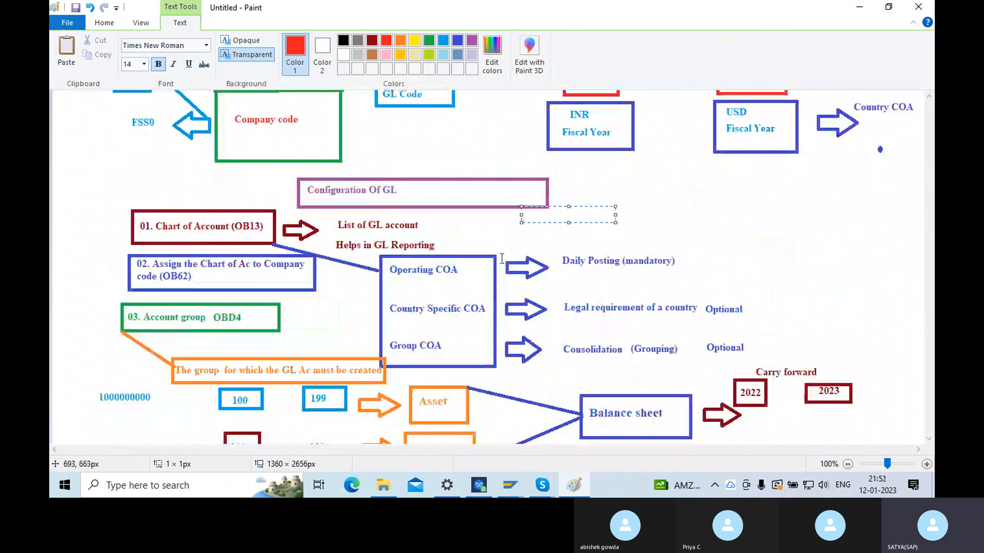
{"action": "scroll", "coordinate": [502, 259], "scroll_direction": "down", "scroll_amount": 7}
{"action": "scroll", "coordinate": [502, 257], "scroll_direction": "down", "scroll_amount": 5}
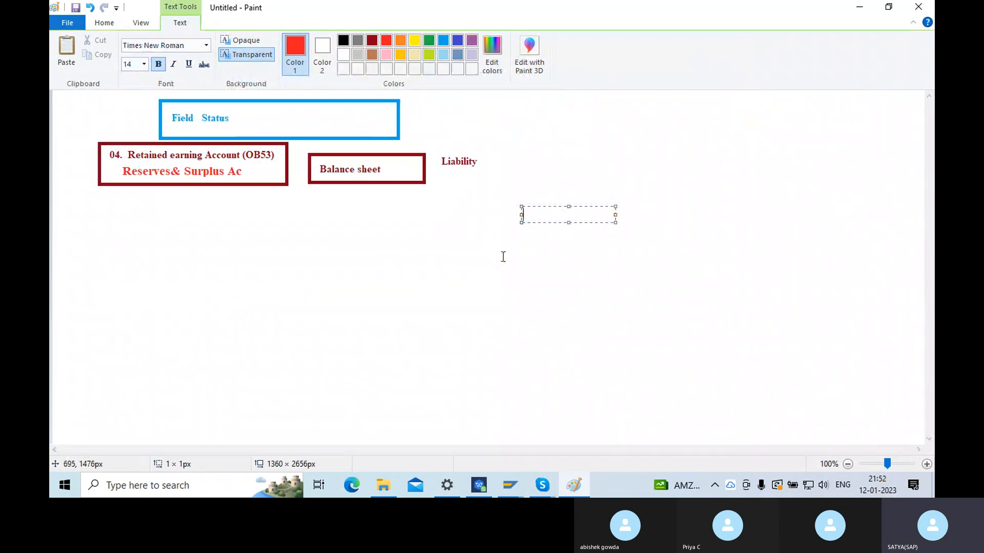
{"action": "scroll", "coordinate": [538, 274], "scroll_direction": "up", "scroll_amount": 5}
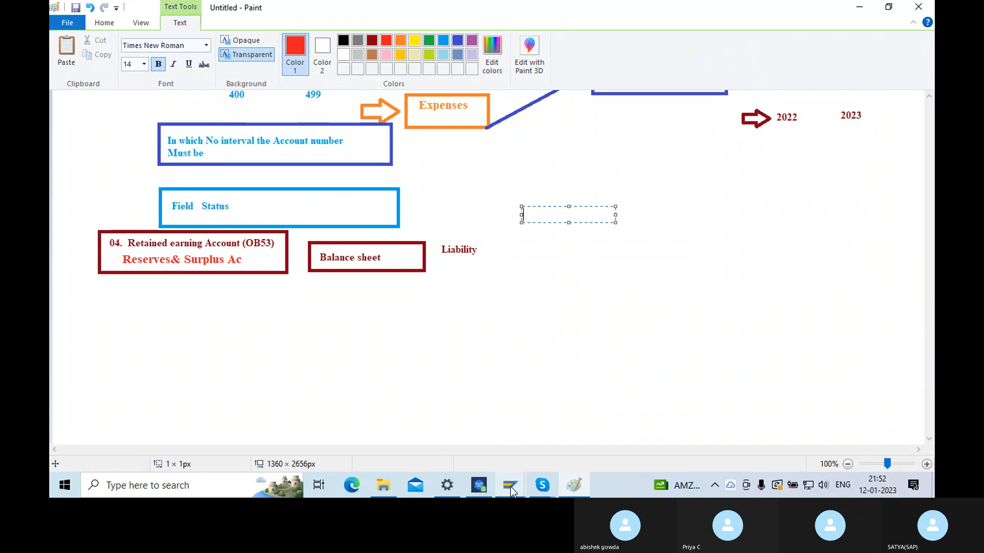
{"action": "mouse_move", "coordinate": [510, 486]}
{"action": "left_click", "coordinate": [564, 429]}
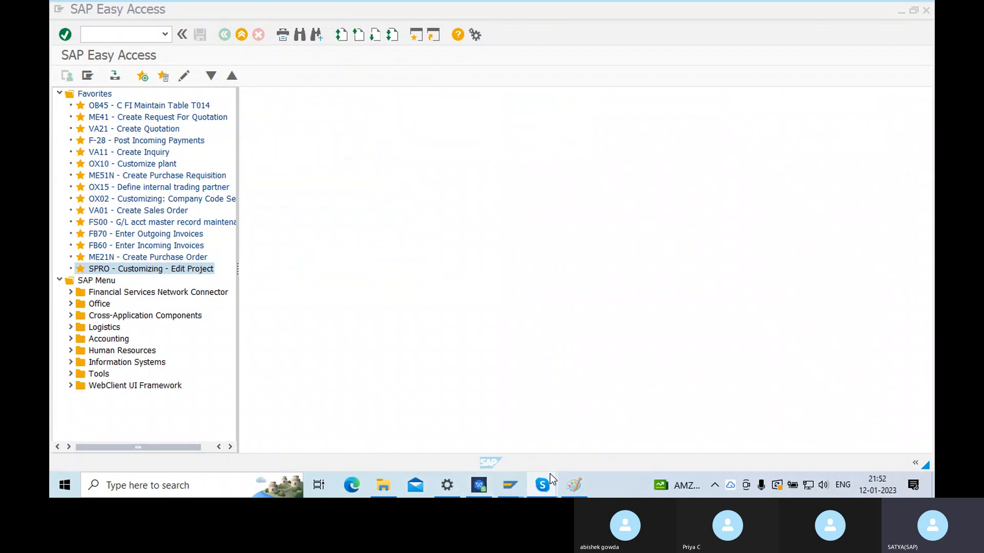
Step: Switch to Skype to view the group call, and minimize its window to return to SAP Easy Access
{"action": "mouse_move", "coordinate": [544, 482]}
{"action": "left_click", "coordinate": [486, 428]}
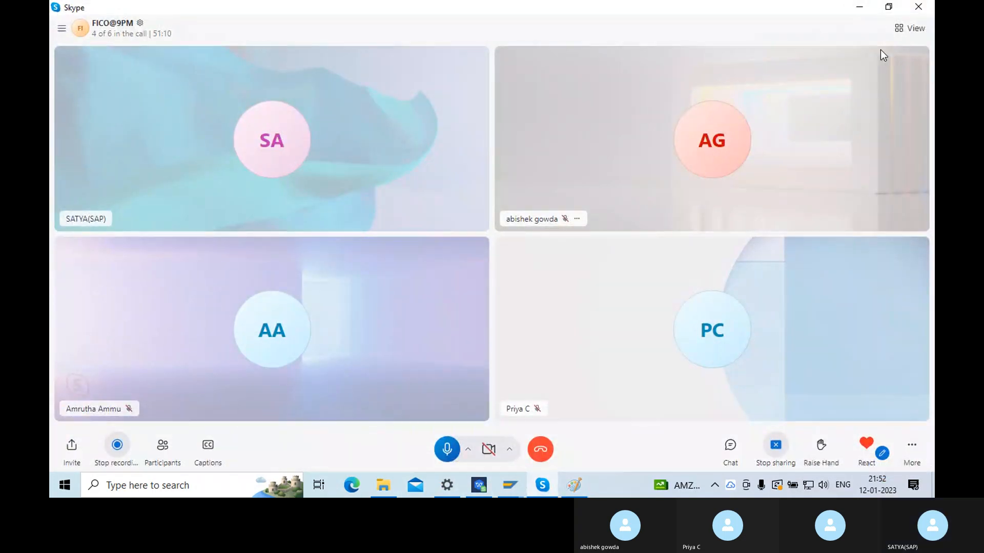
{"action": "left_click", "coordinate": [861, 8]}
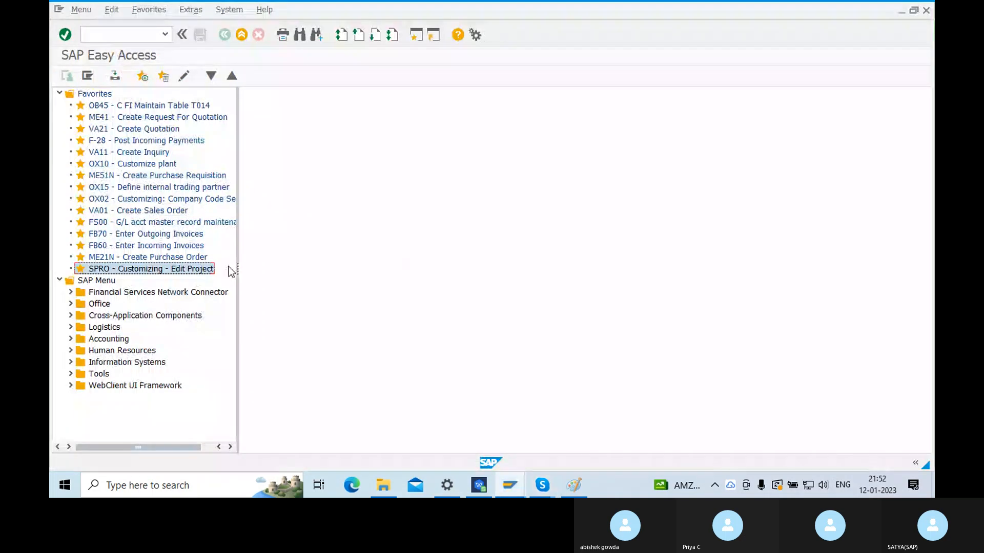